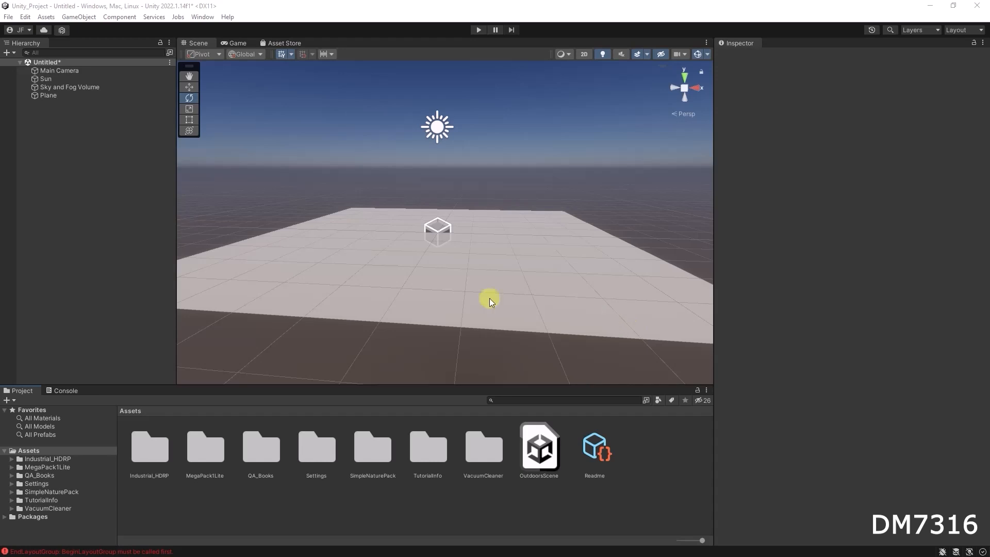
Switch to the Edge browser and view the Van item within the course's Resources files unit.
key(super)
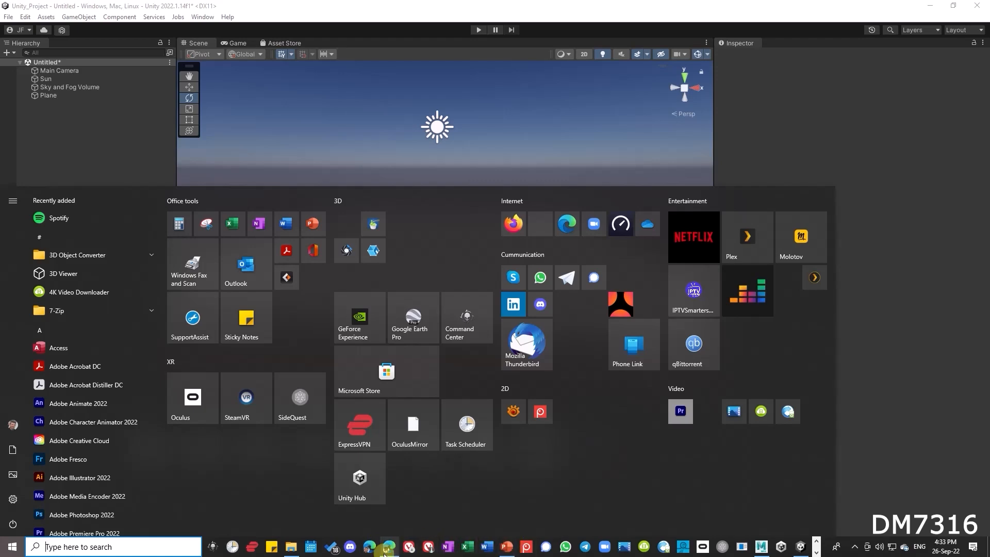
click(390, 551)
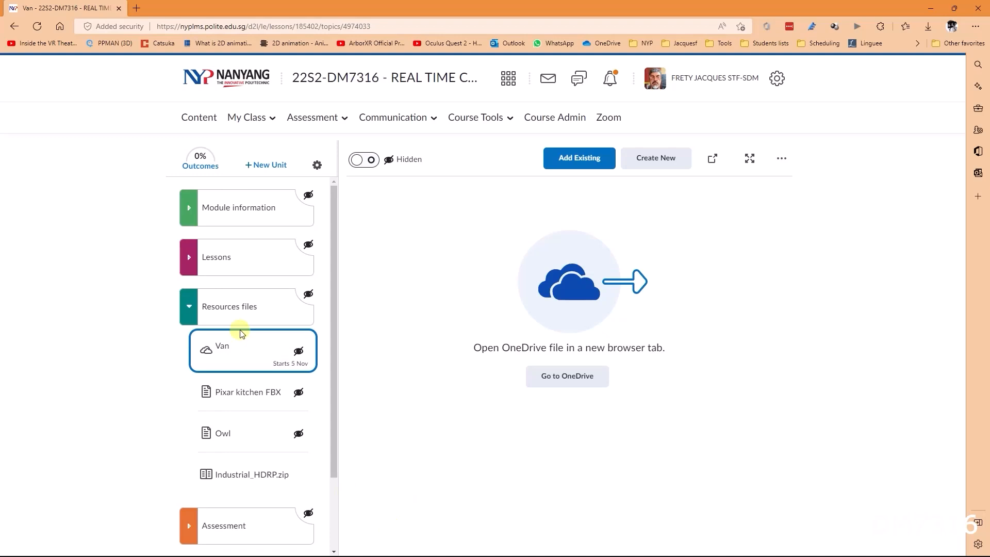
click(193, 313)
click(192, 311)
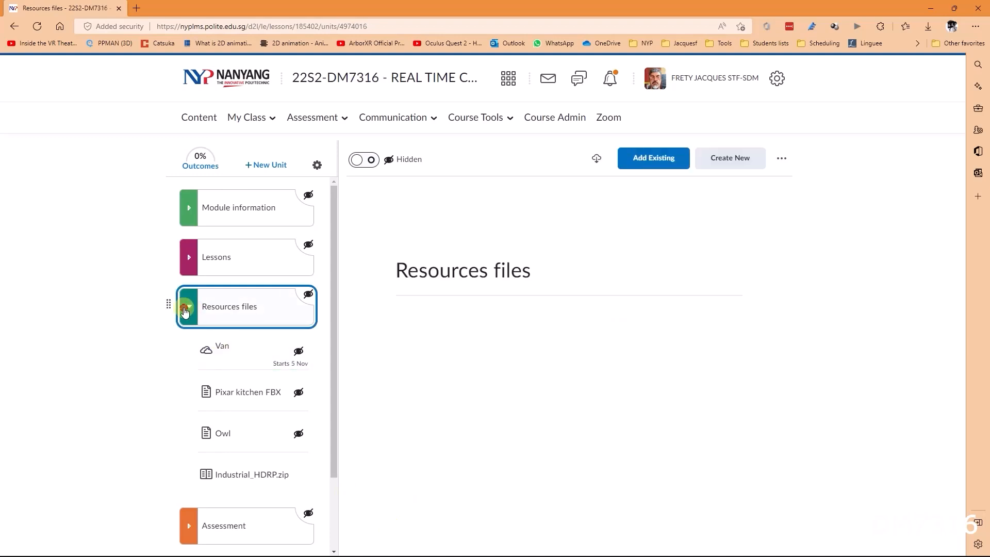
click(248, 309)
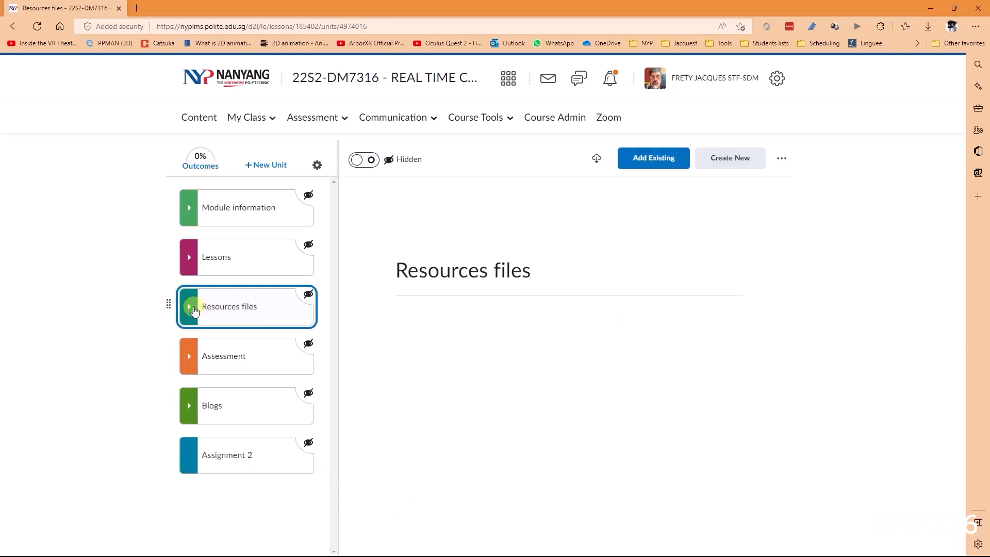
click(192, 309)
click(232, 349)
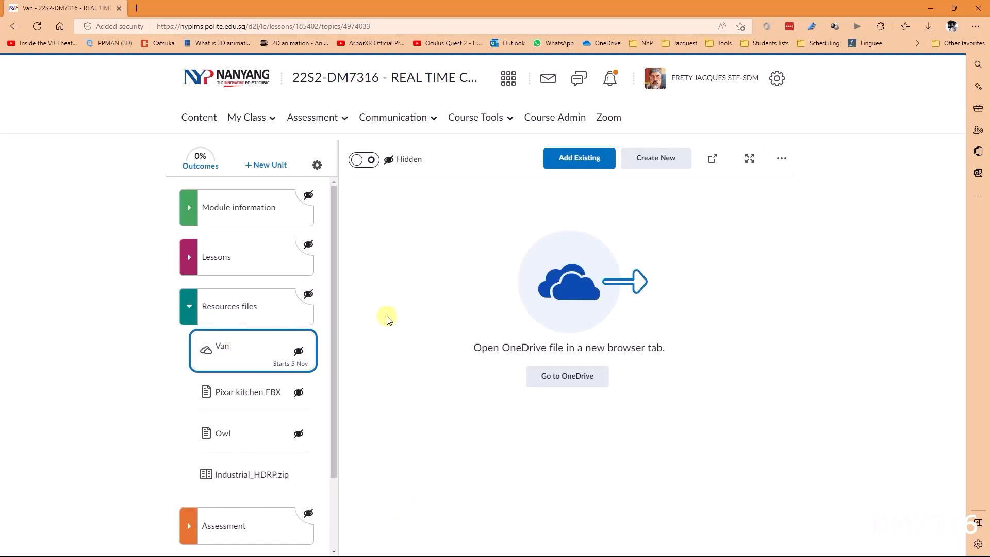
Switch to File Explorer and examine the scenes and sourceimages folders inside the Van resource folder.
key(alt+Tab)
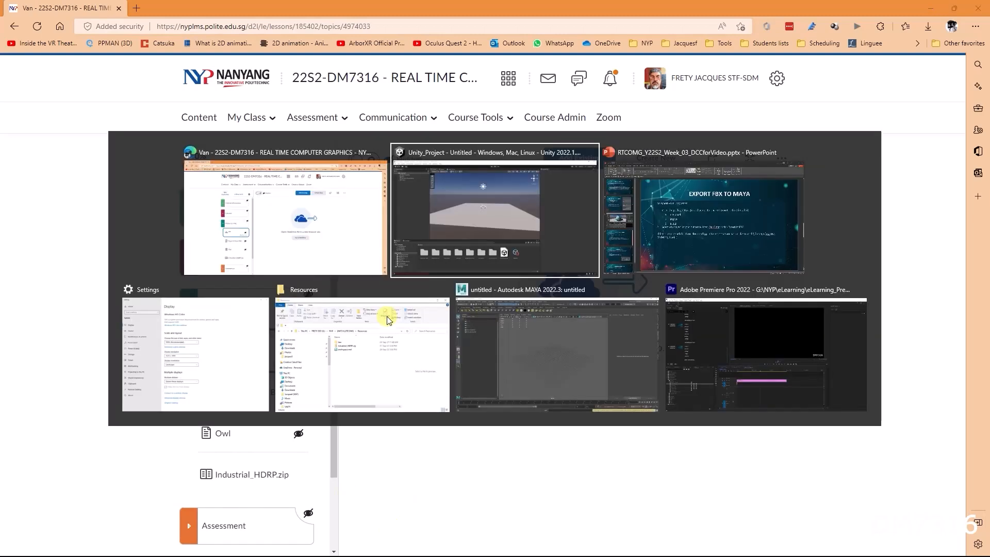
click(394, 370)
click(461, 233)
double_click(460, 233)
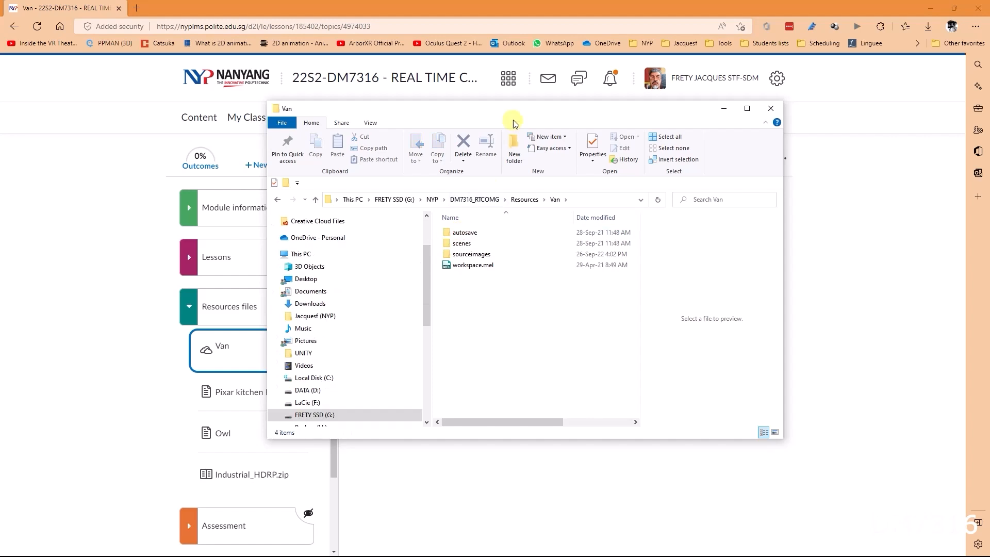
drag(514, 110, 458, 99)
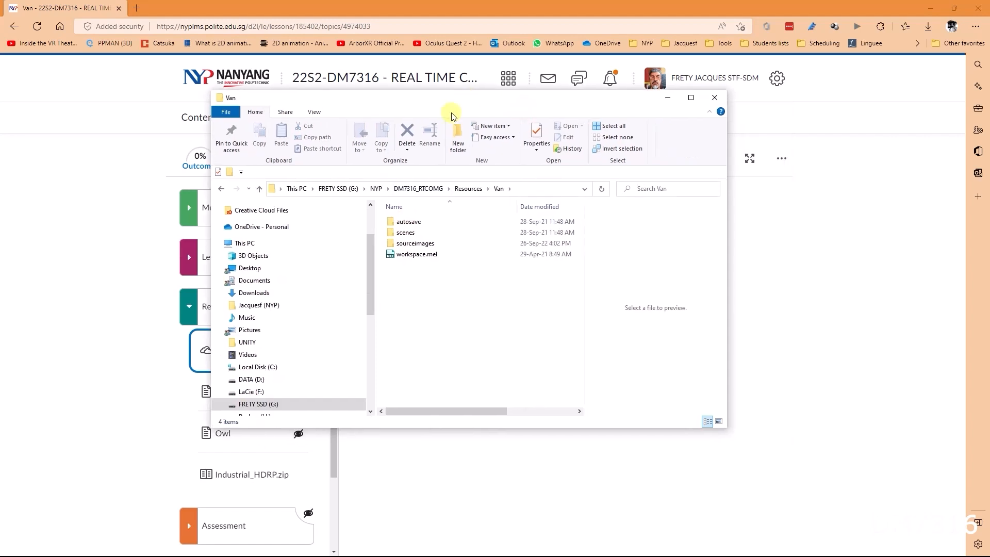
double_click(404, 232)
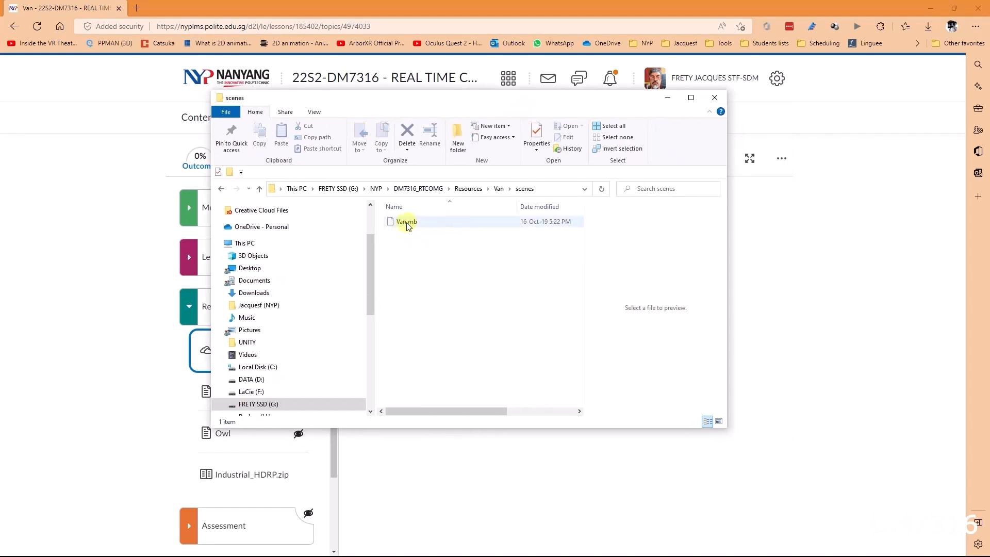
click(499, 188)
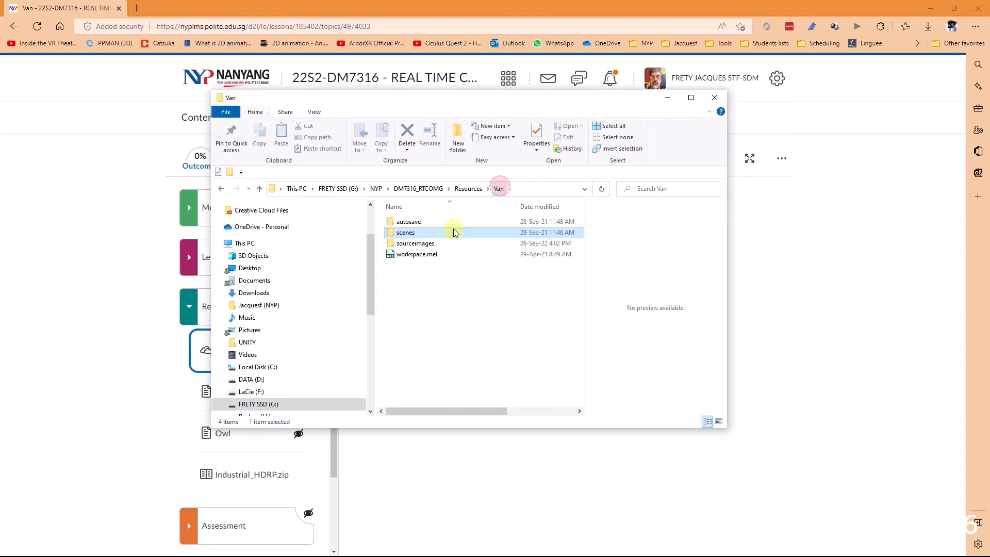
double_click(397, 246)
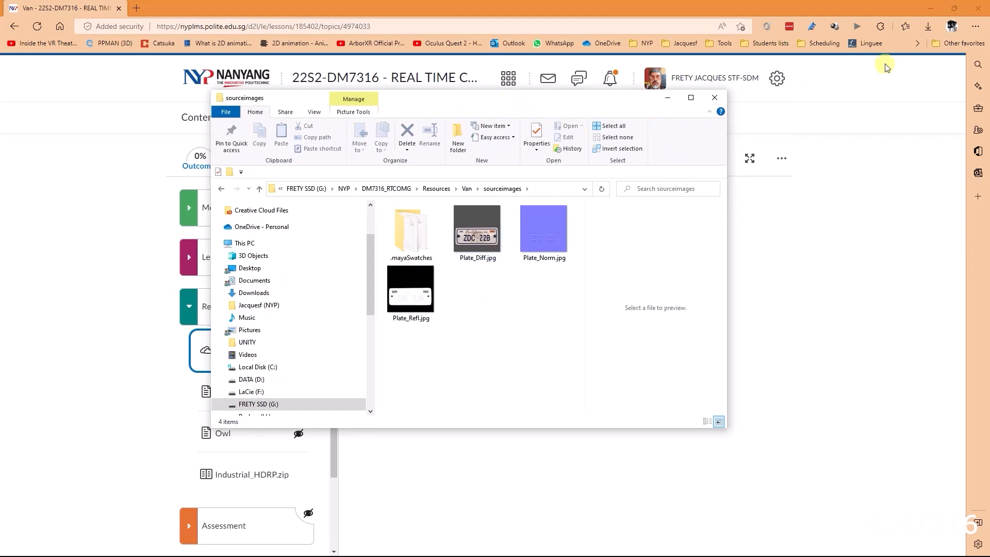
Minimize the browser and folder windows, switch to Maya, and set the current project to the Van folder in Resources.
click(931, 8)
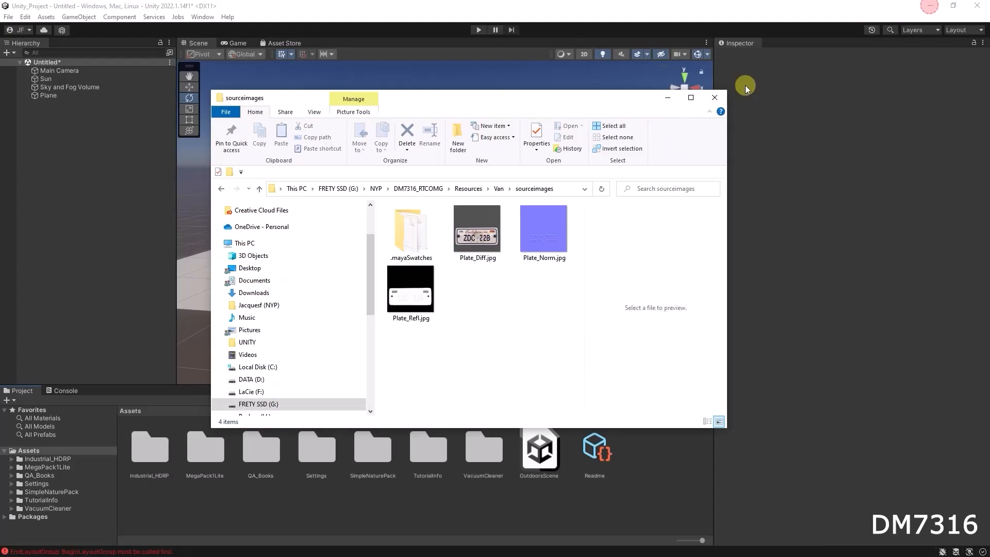
click(667, 97)
key(super)
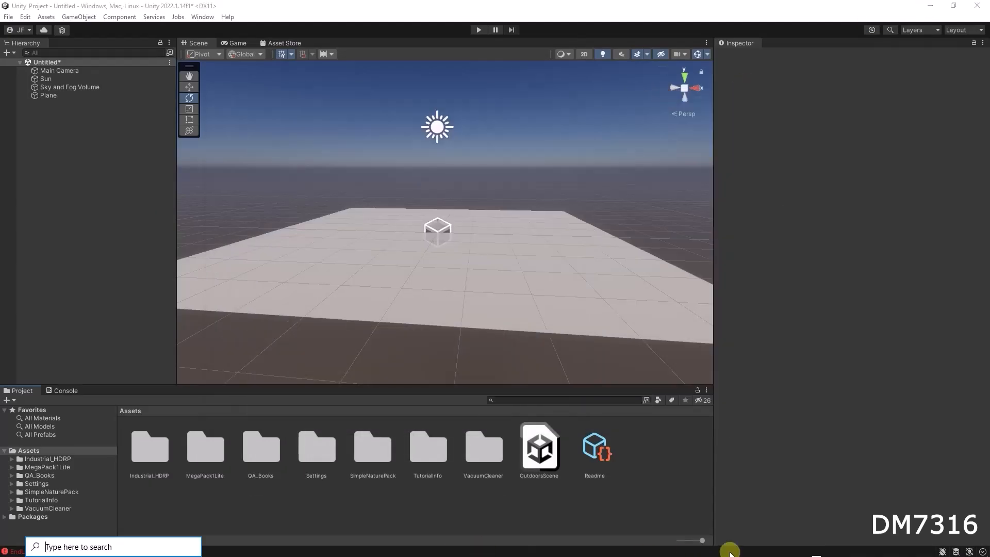
click(762, 544)
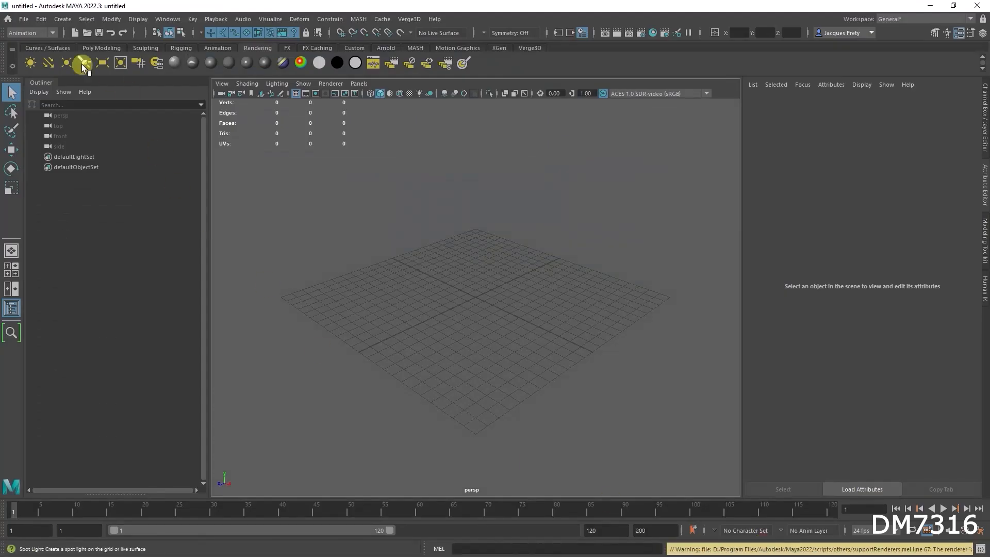
click(23, 19)
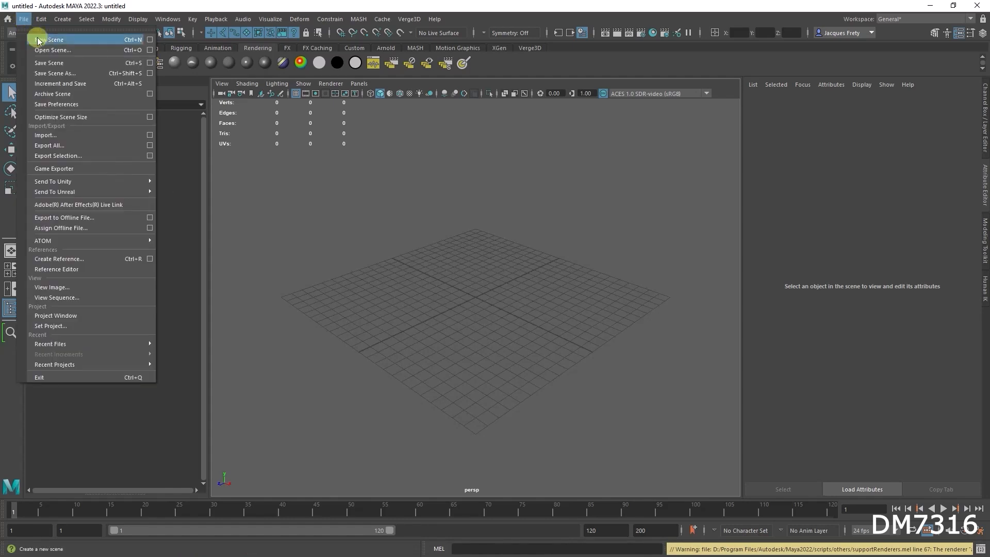
click(76, 326)
click(230, 79)
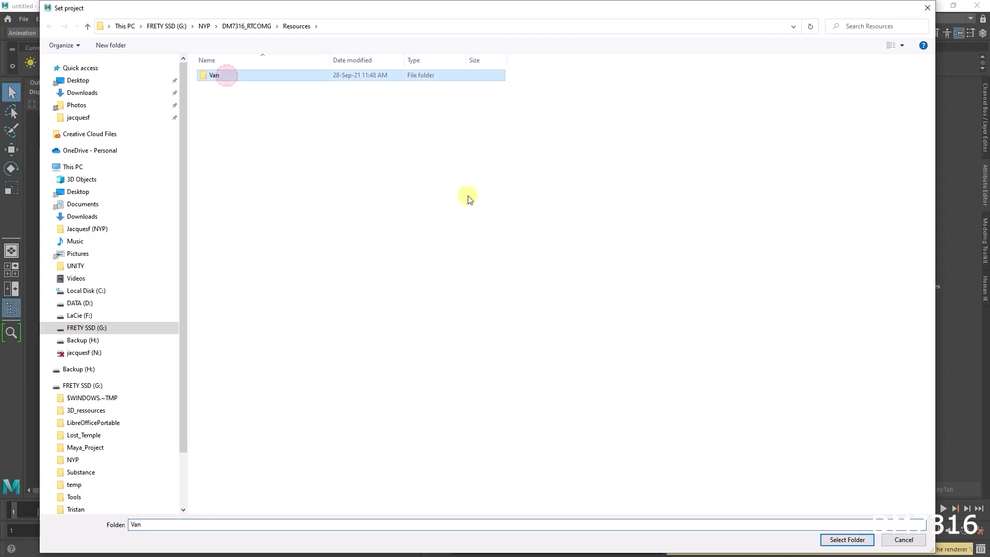
click(847, 540)
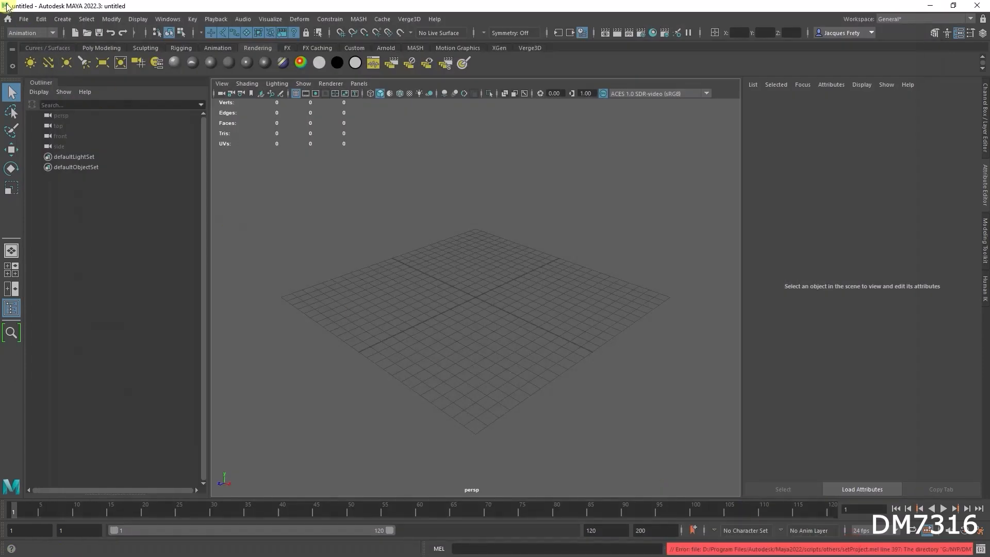
Open the scene file Van.mb from the Van project's scenes folder.
click(24, 19)
click(57, 50)
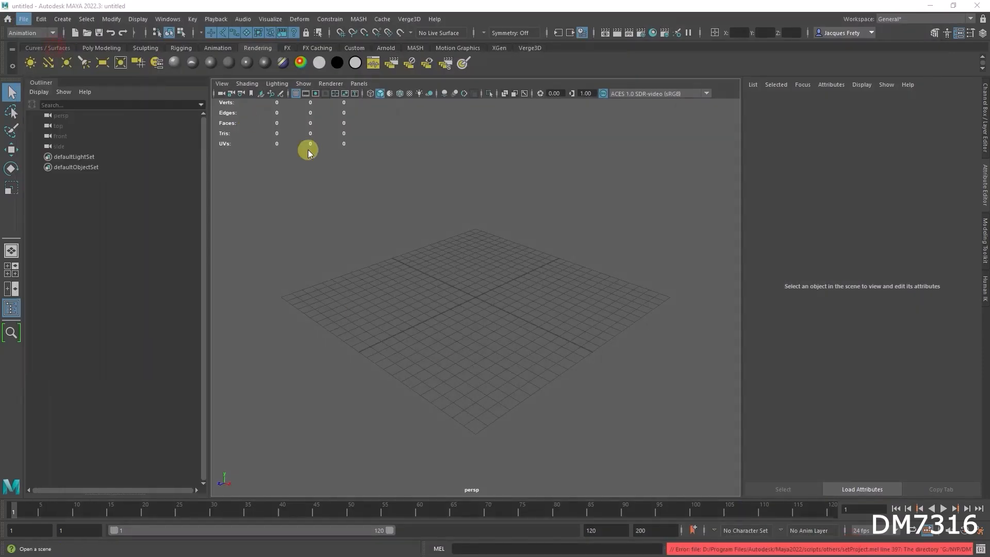
double_click(219, 75)
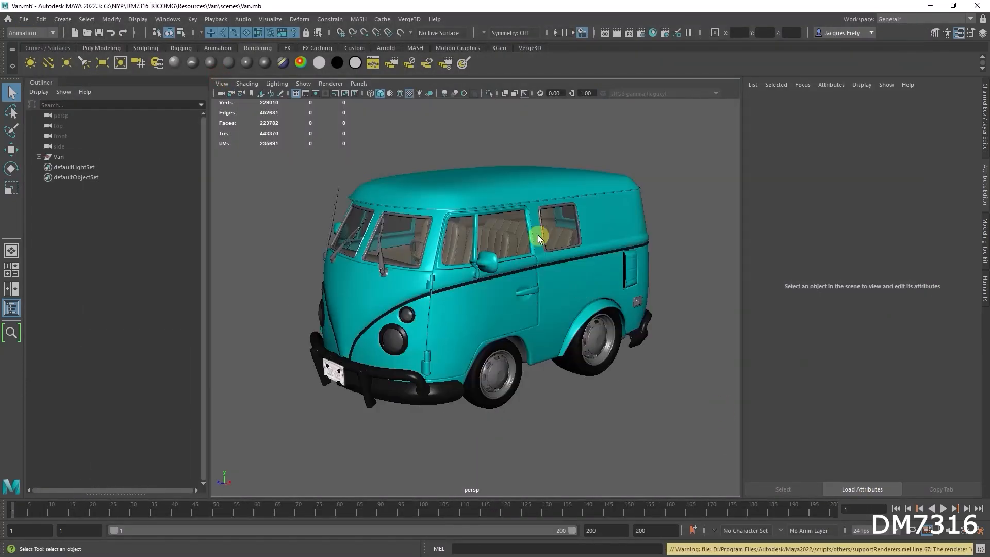
Examine the front of the van and the Plate_Mat material attributes of its front licence plate.
mouse_move(436, 321)
alt+mouse_down()
mouse_move(475, 317)
mouse_move(450, 316)
alt+mouse_up()
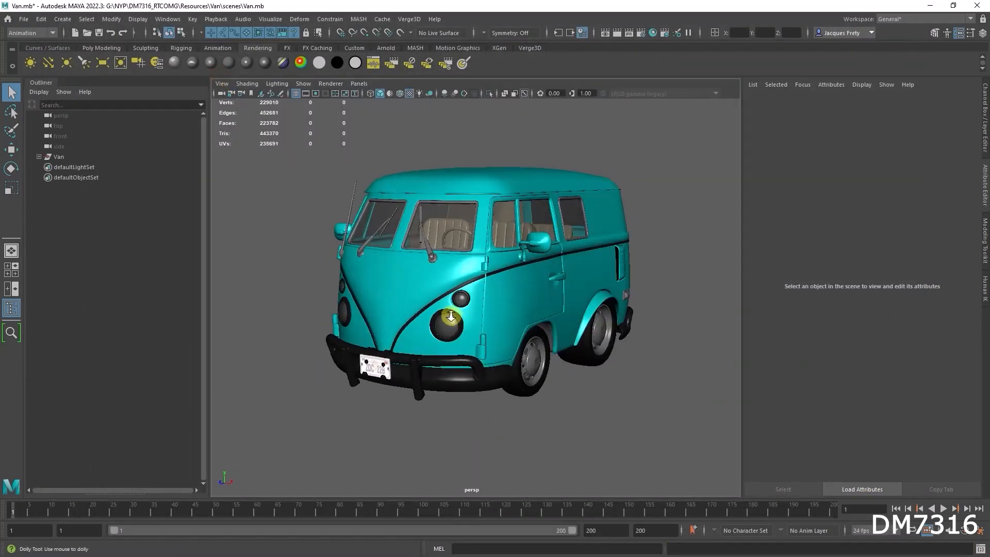
alt+right_drag(451, 316, 577, 322)
alt+middle_drag(443, 347, 528, 309)
alt+drag(482, 326, 504, 326)
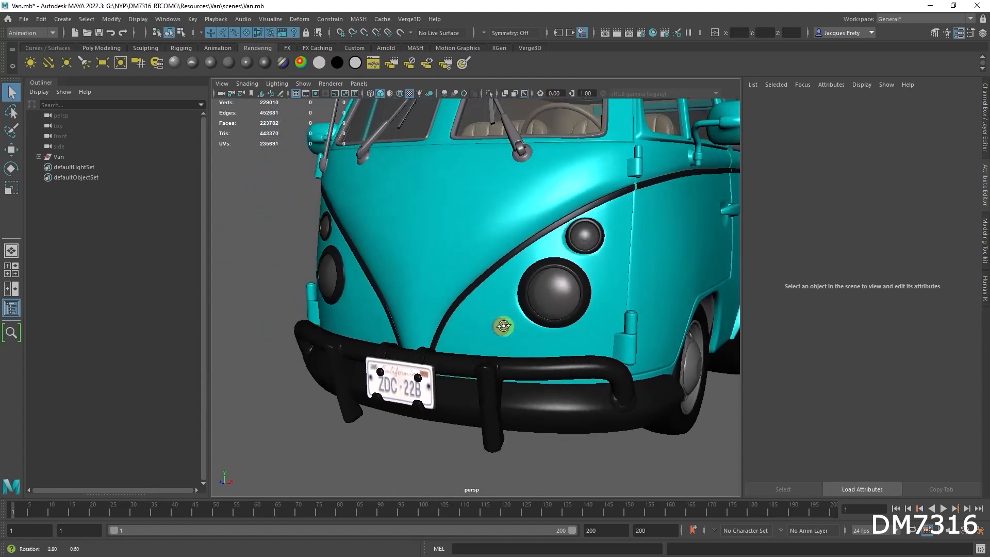
click(391, 383)
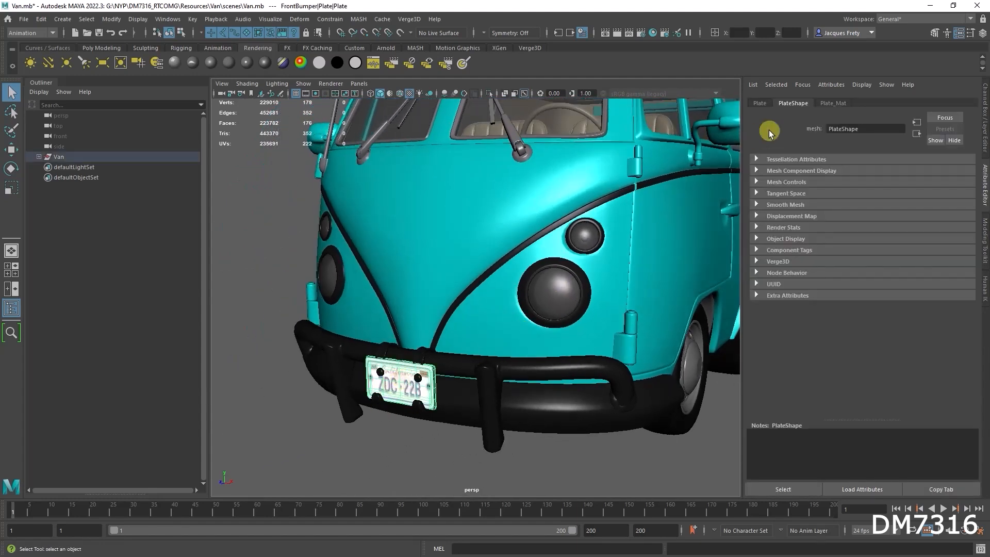
click(834, 103)
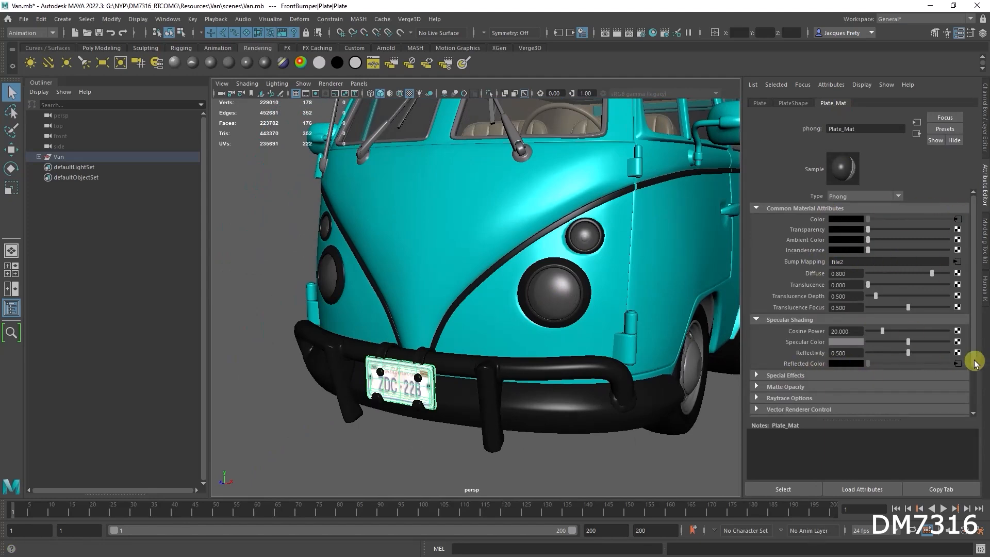
Select the entire Van group so that all parts of the vehicle are included.
alt+right_drag(582, 287, 457, 304)
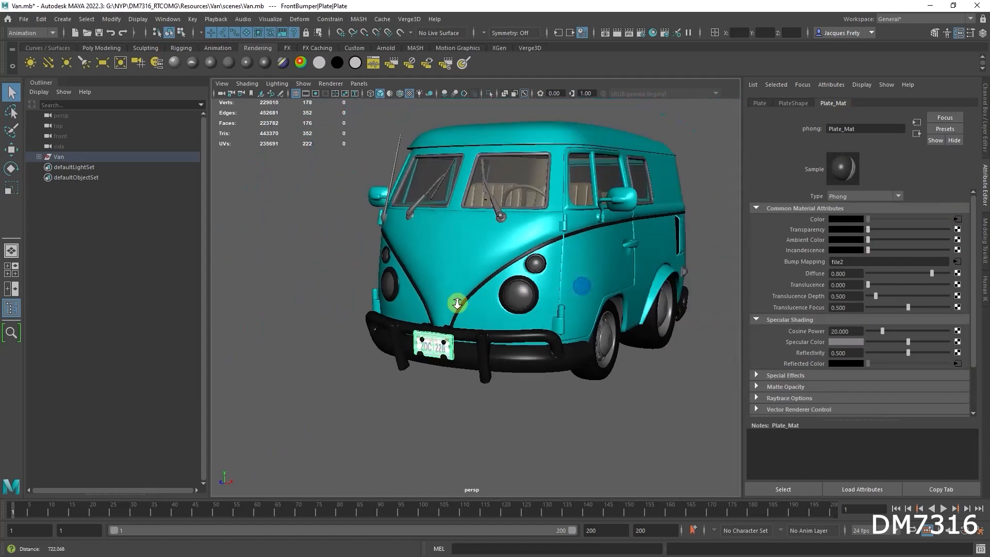
alt+drag(500, 289, 471, 305)
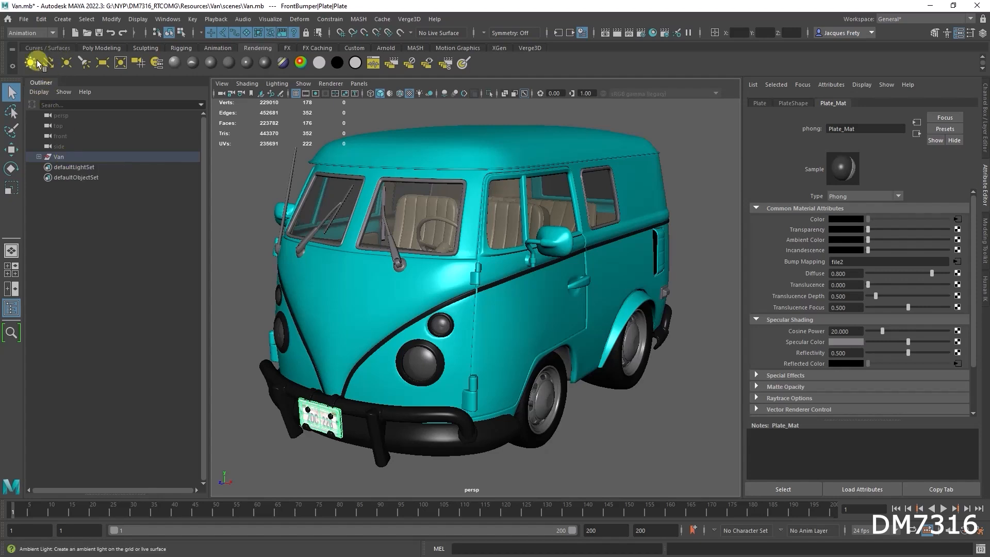
click(76, 157)
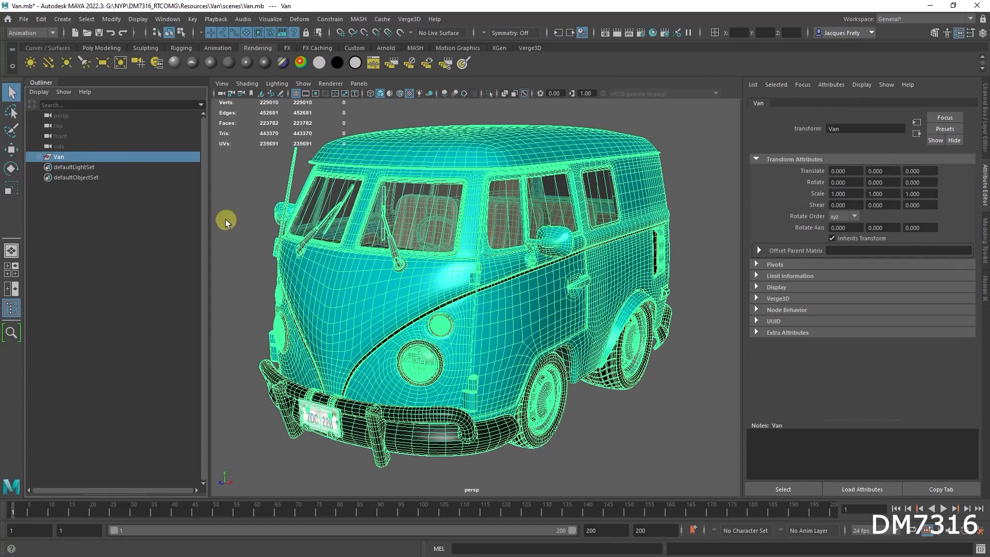
Switch to Unity, enlarge the asset browser area, and create a folder named Van in the project's Assets.
key(alt+Tab)
click(555, 227)
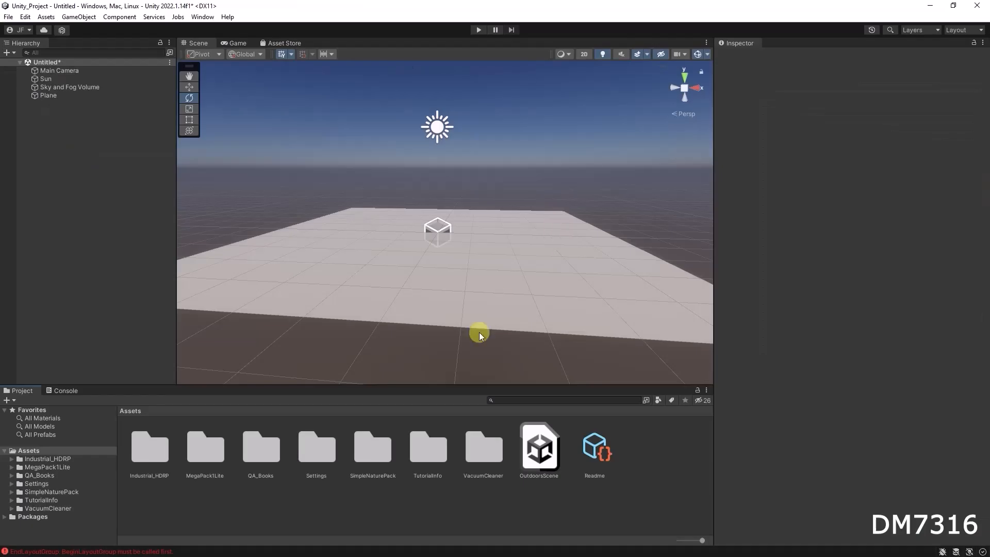
drag(290, 385, 303, 347)
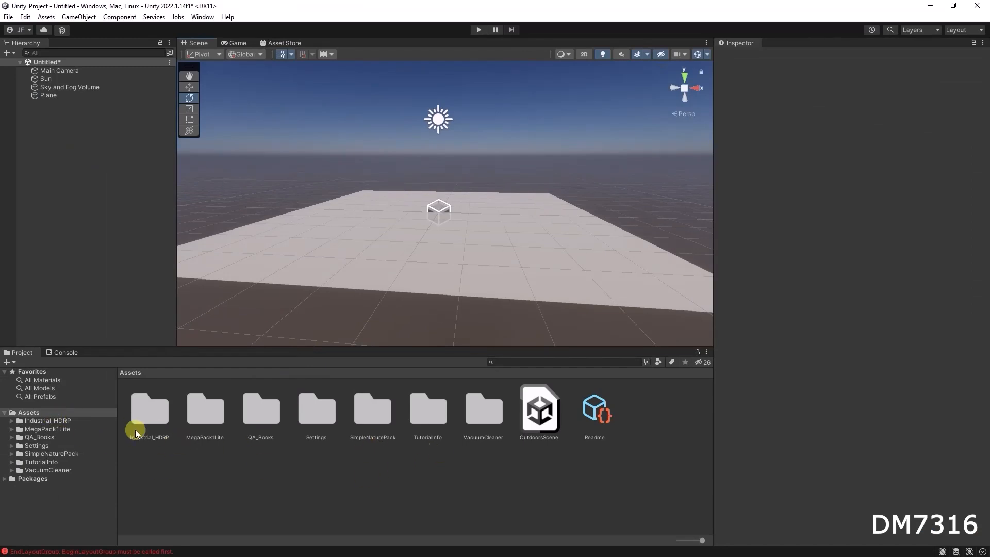
right_click(263, 475)
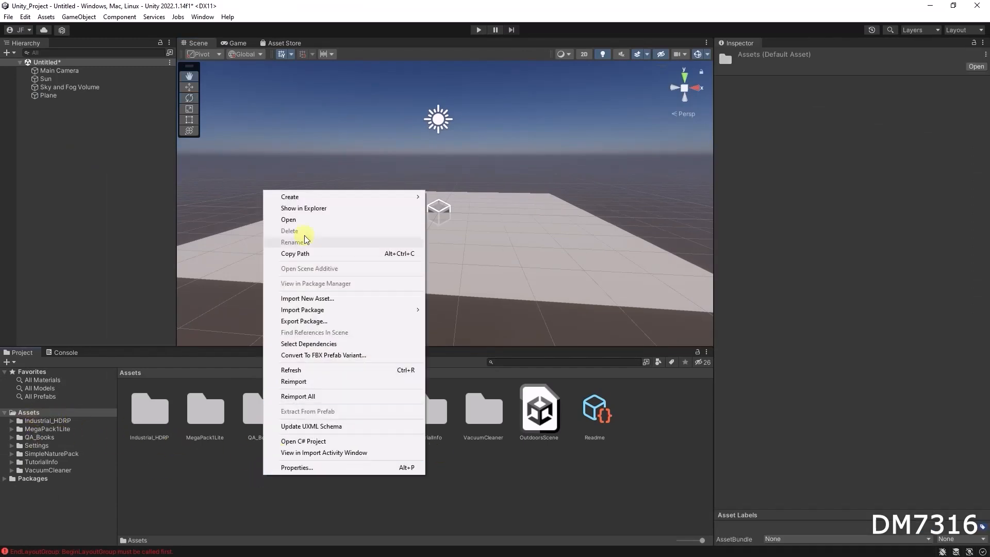
mouse_move(307, 201)
click(495, 11)
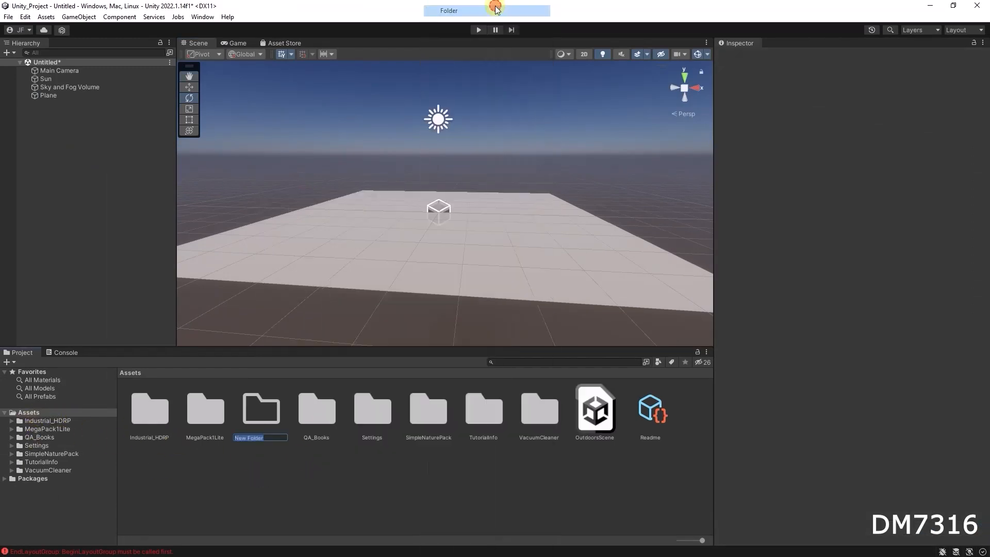
text(Van)
click(538, 132)
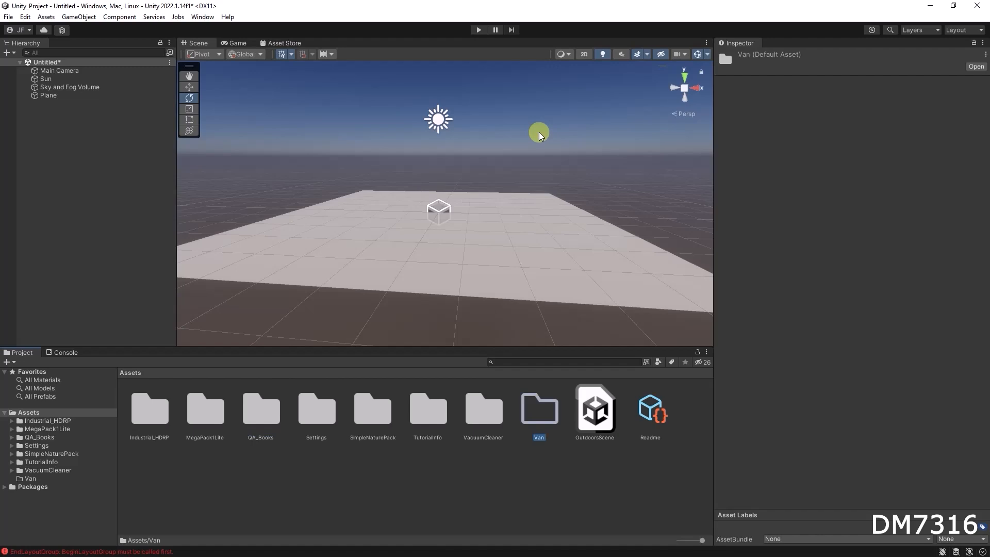
Switch to Maya and send the selected Van group to the Van folder in Unity_Project's Assets as an FBX file named Van.
key(alt+Tab)
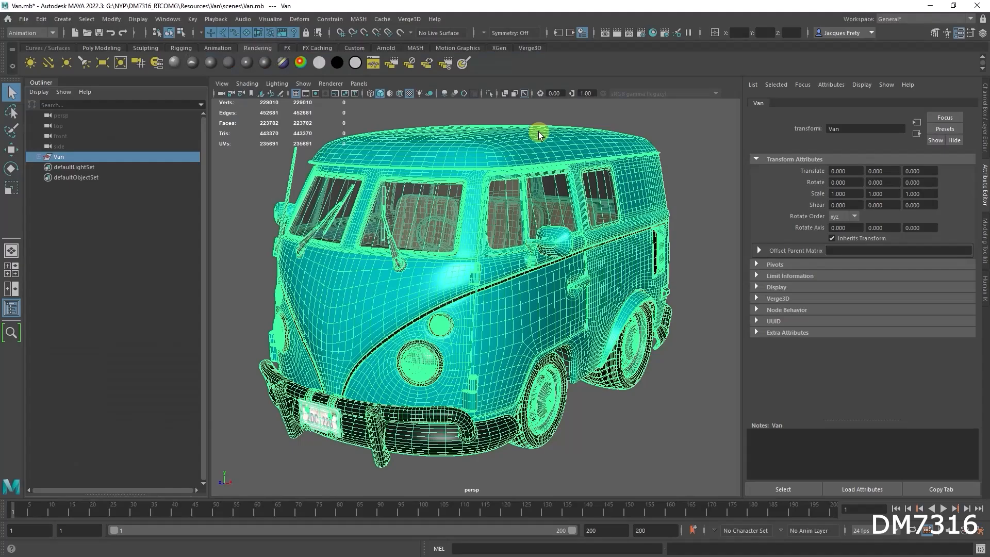
click(23, 19)
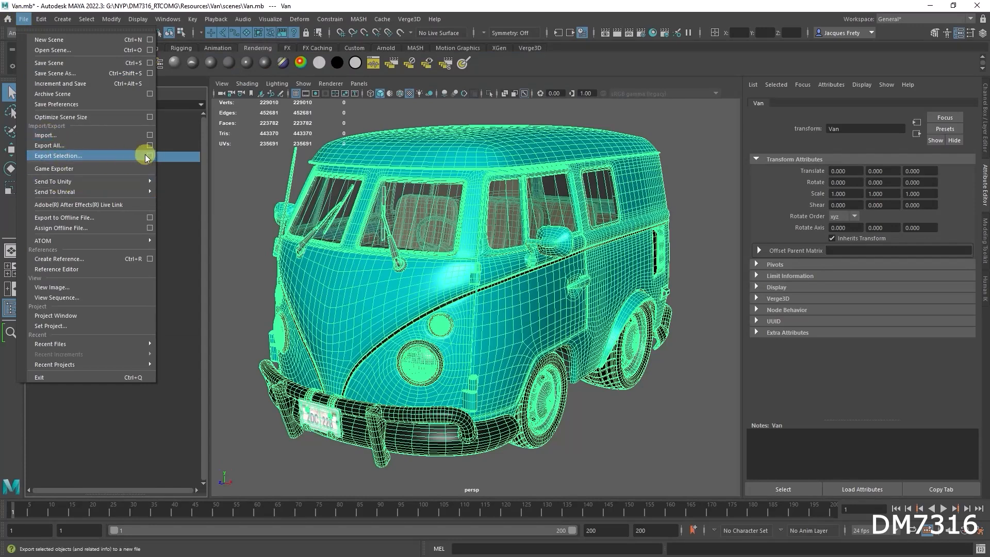
mouse_move(41, 184)
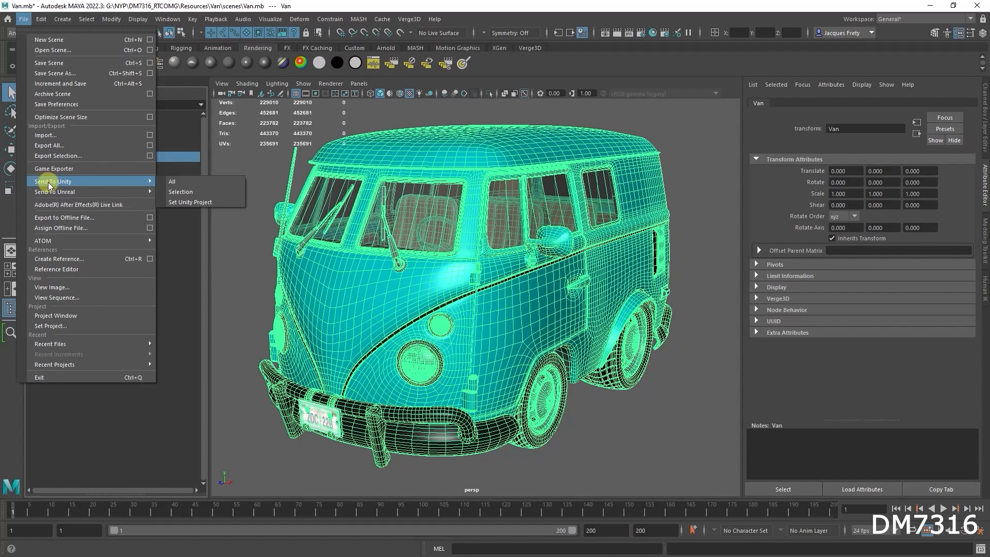
click(195, 191)
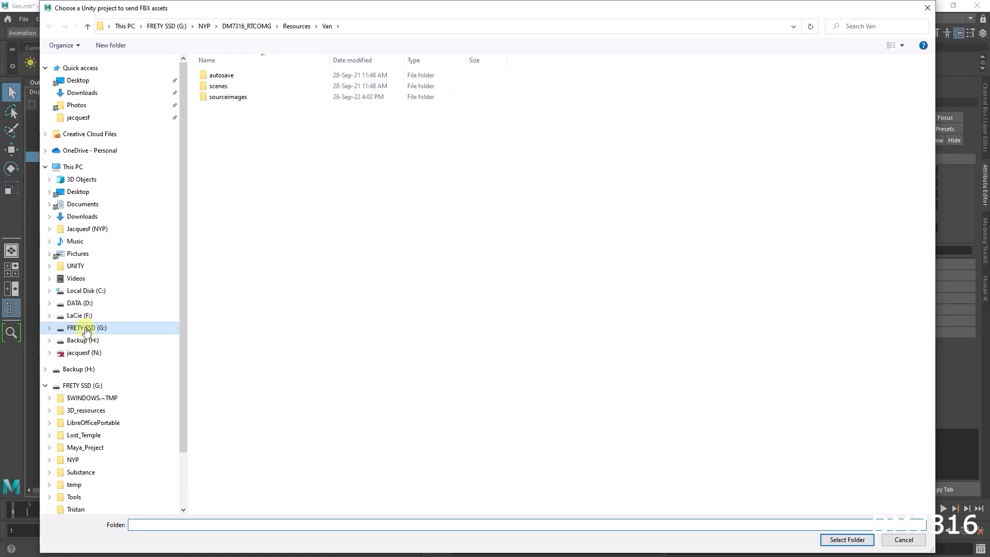
click(204, 26)
double_click(234, 108)
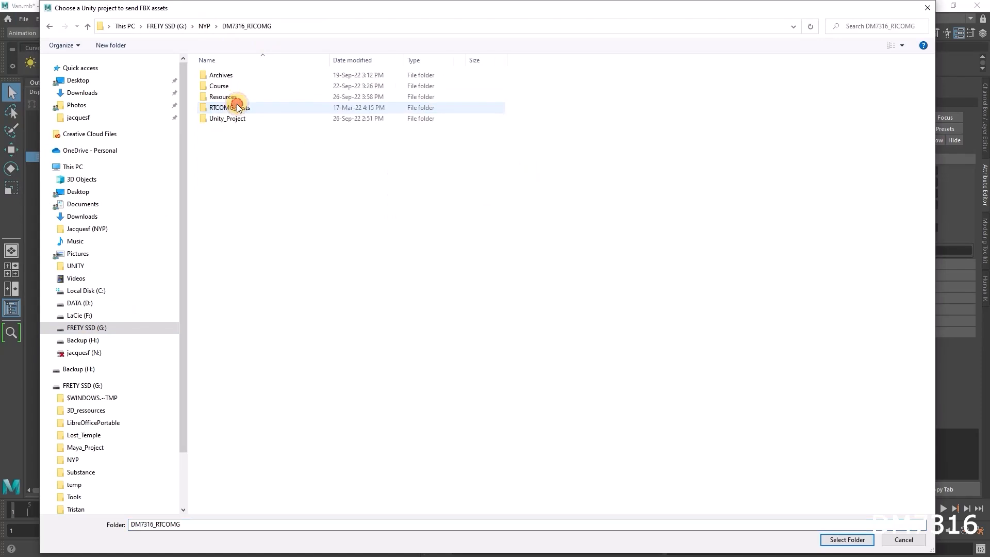
double_click(235, 120)
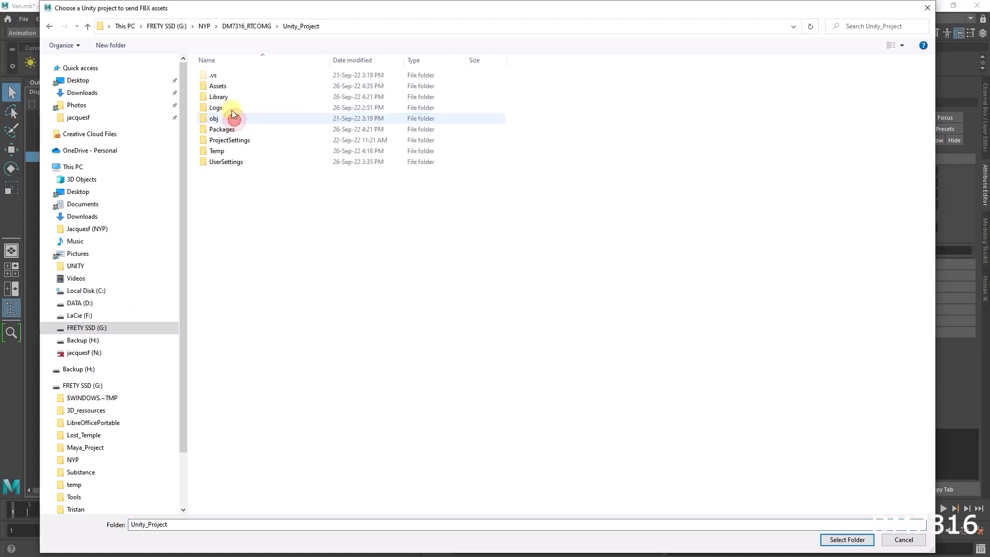
double_click(220, 85)
click(218, 151)
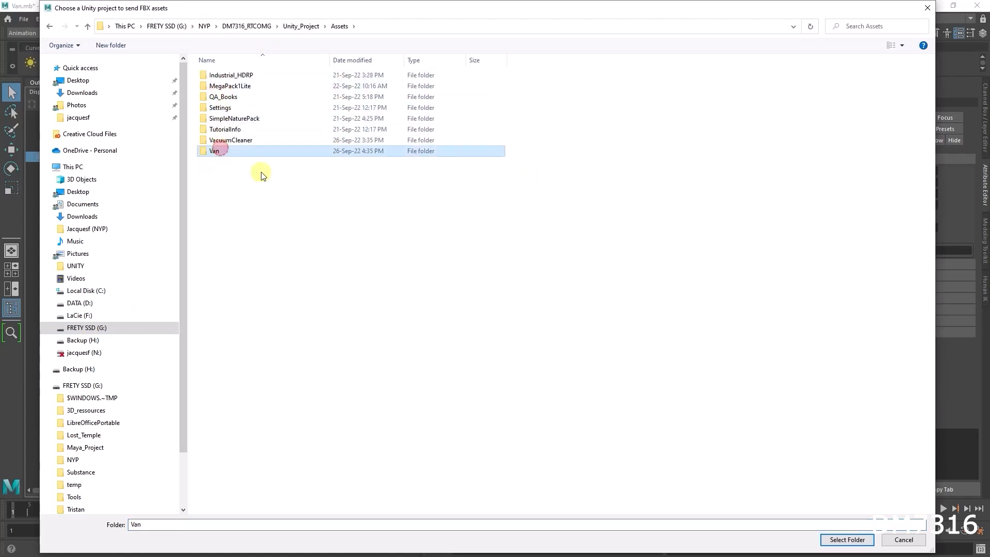
click(846, 540)
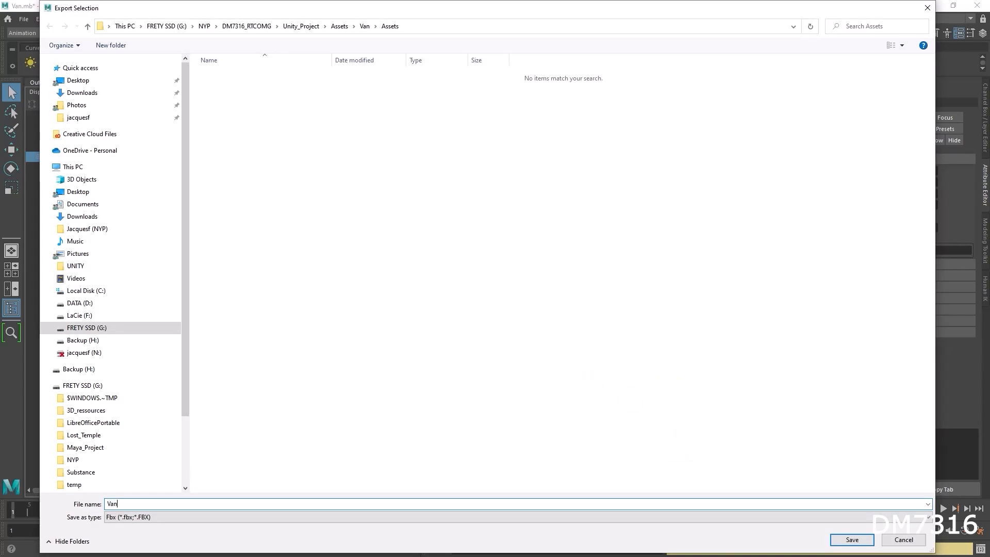
click(868, 540)
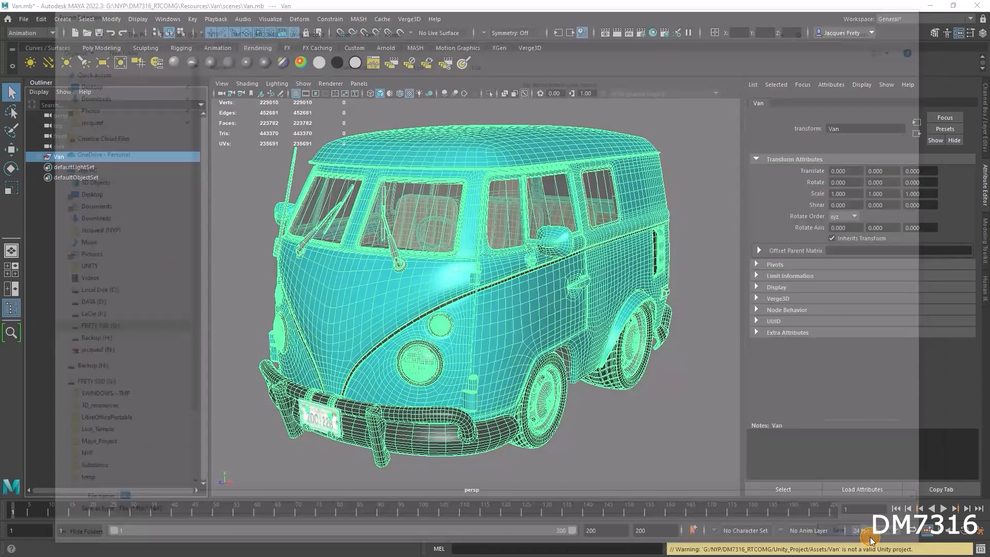
Set the FBX file format to type Binary and version FBX 2020 in the exporter's advanced options.
scroll(775, 172, down, 2)
scroll(693, 159, up, 2)
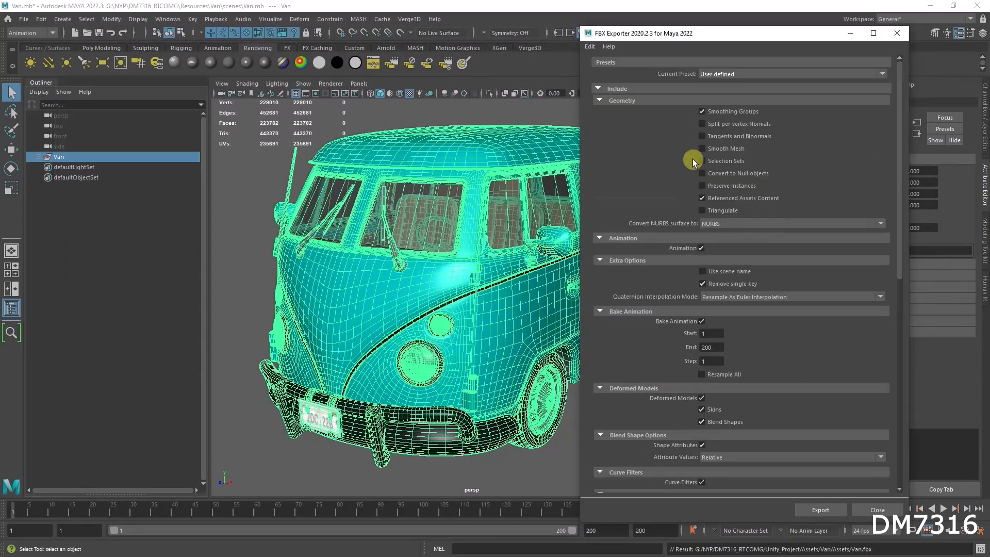
click(599, 90)
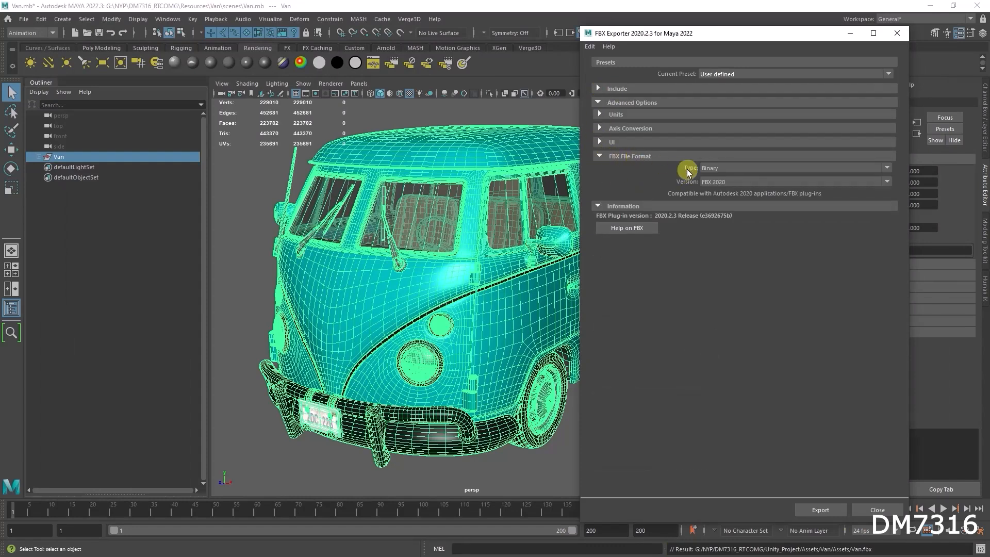
click(732, 183)
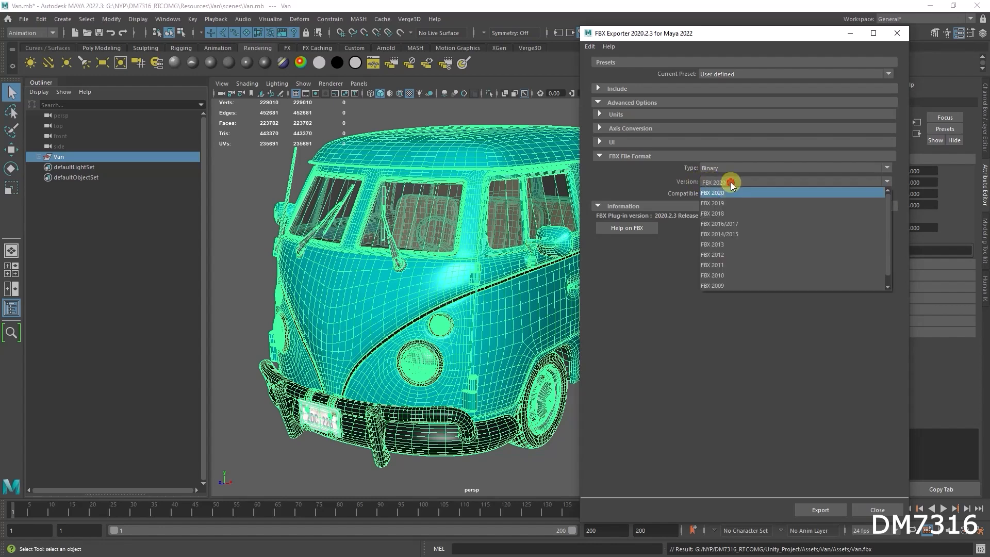
click(728, 193)
click(724, 169)
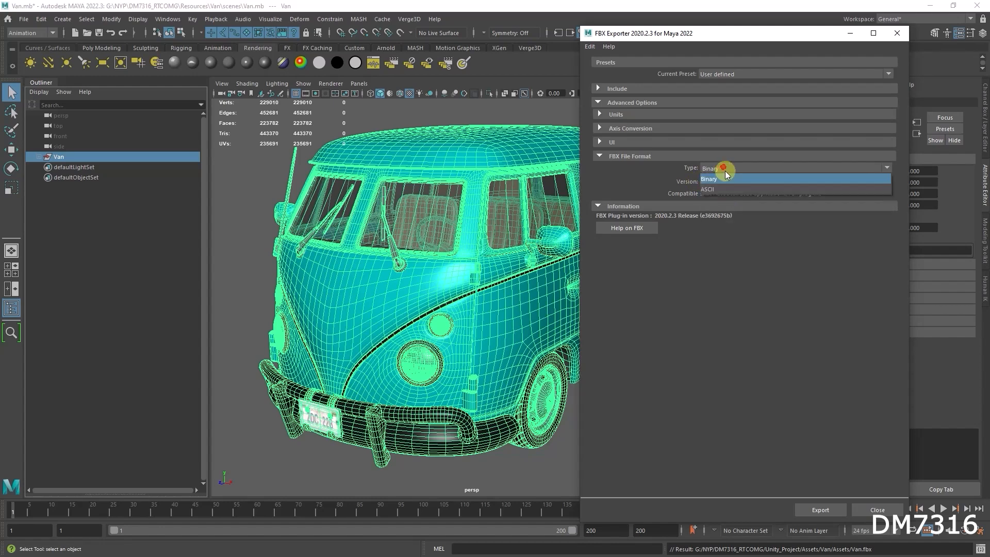
click(722, 180)
click(726, 183)
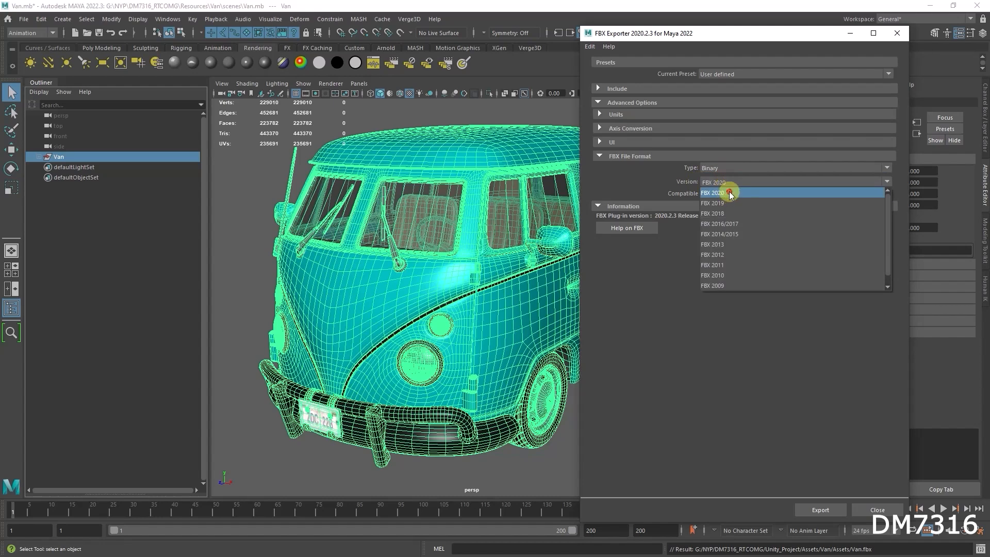
click(730, 194)
Review the exporter's included content options for geometry, animation, cameras, lights and audio, and check the Embed Media setting.
click(599, 101)
click(599, 89)
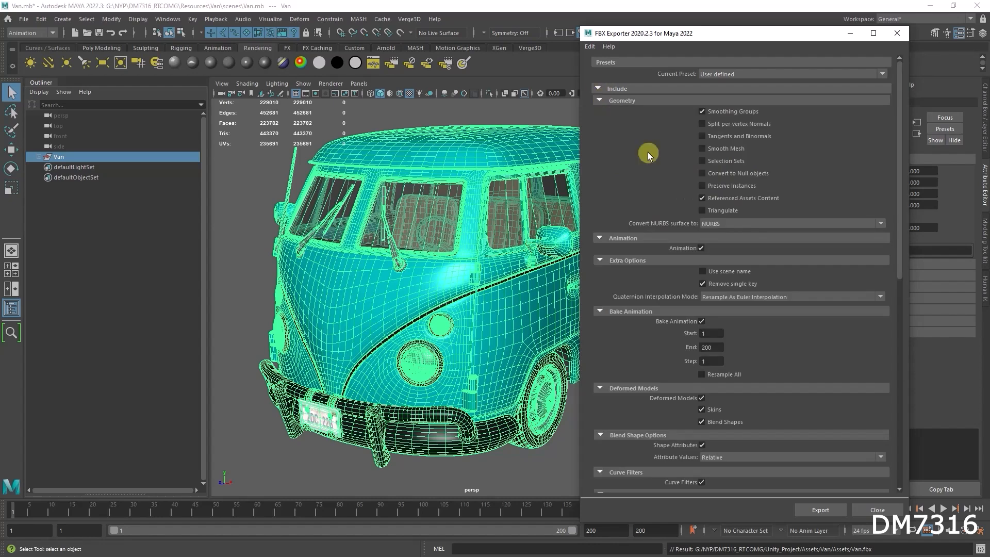
scroll(753, 335, down, 5)
scroll(740, 414, down, 10)
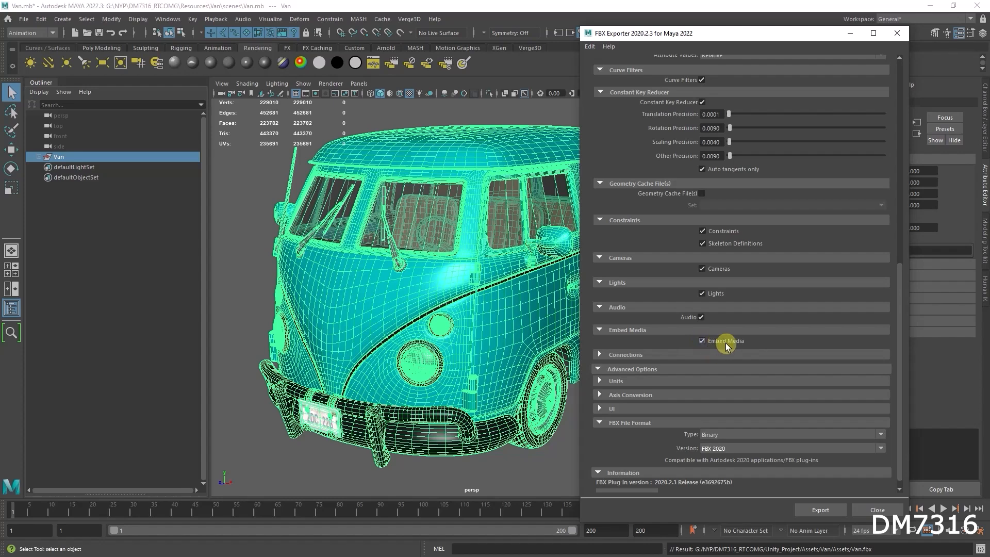
scroll(726, 342, up, 10)
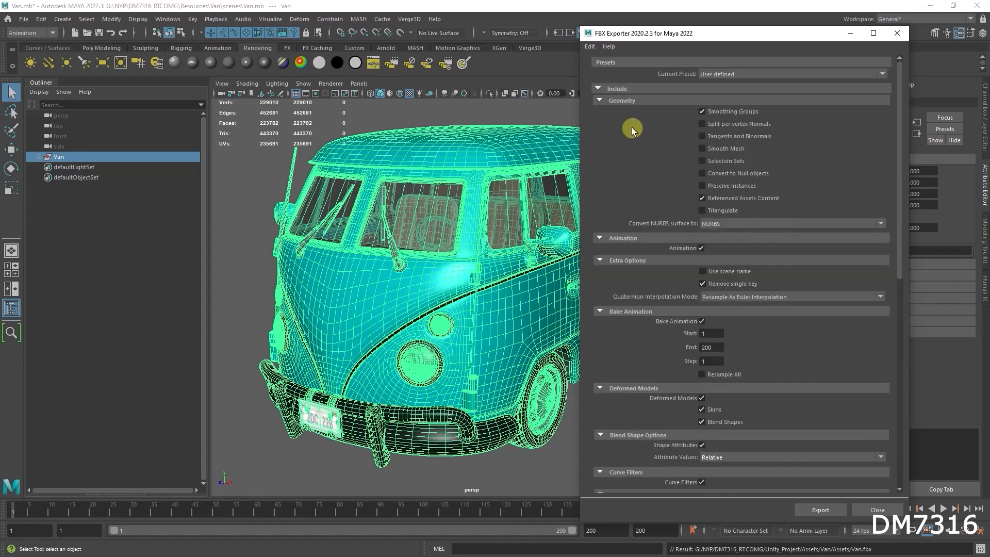
click(599, 100)
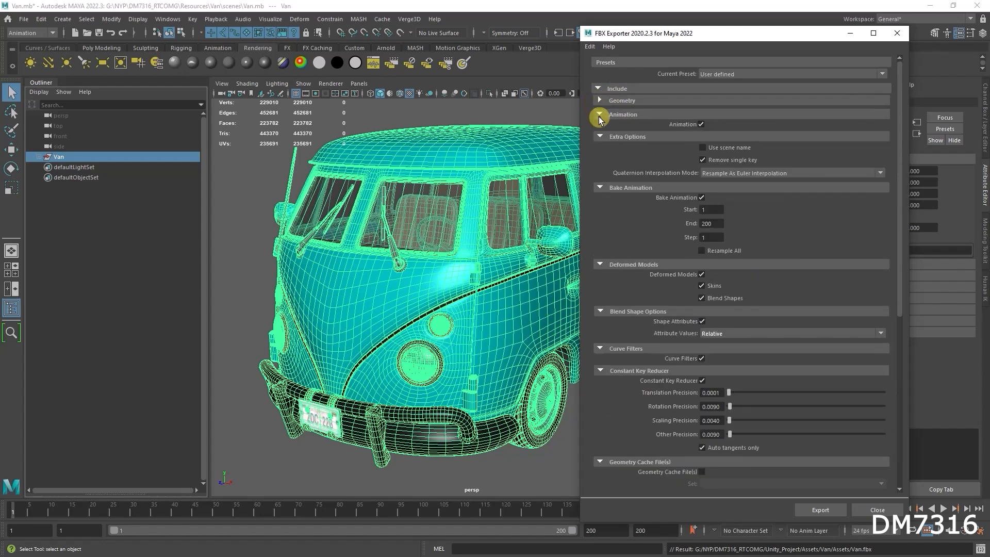
click(599, 114)
click(599, 128)
click(600, 142)
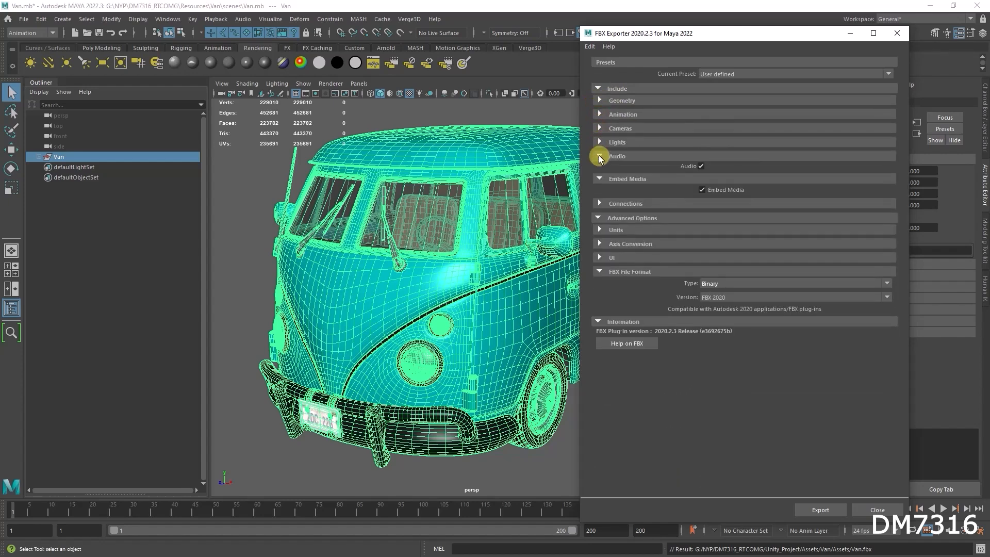
click(599, 156)
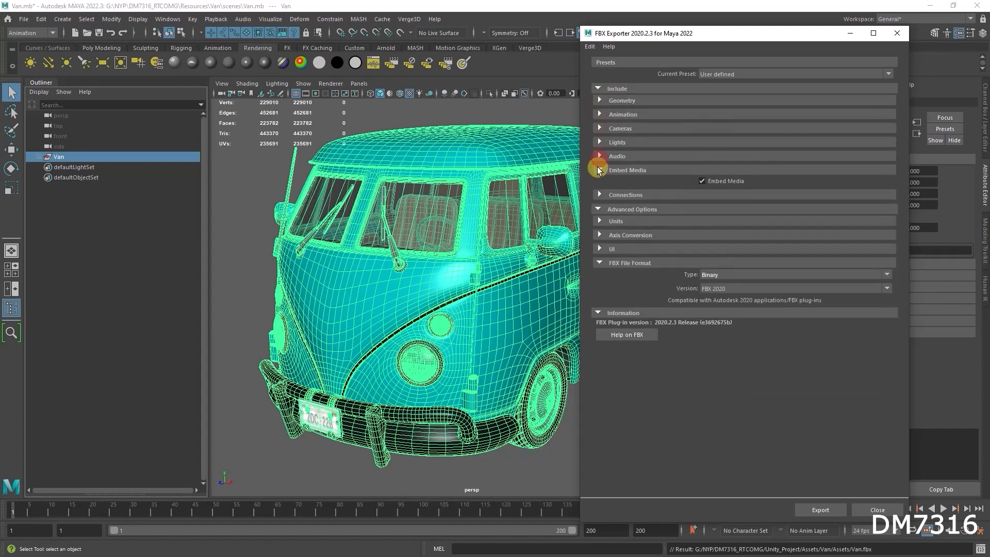
Export the van with the current FBX settings and dismiss the warnings report.
click(598, 88)
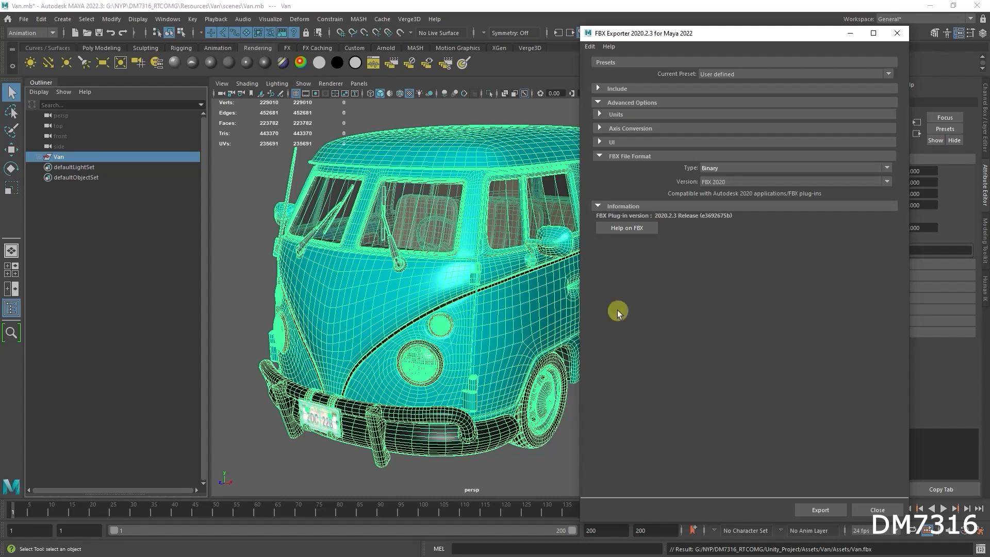
click(825, 511)
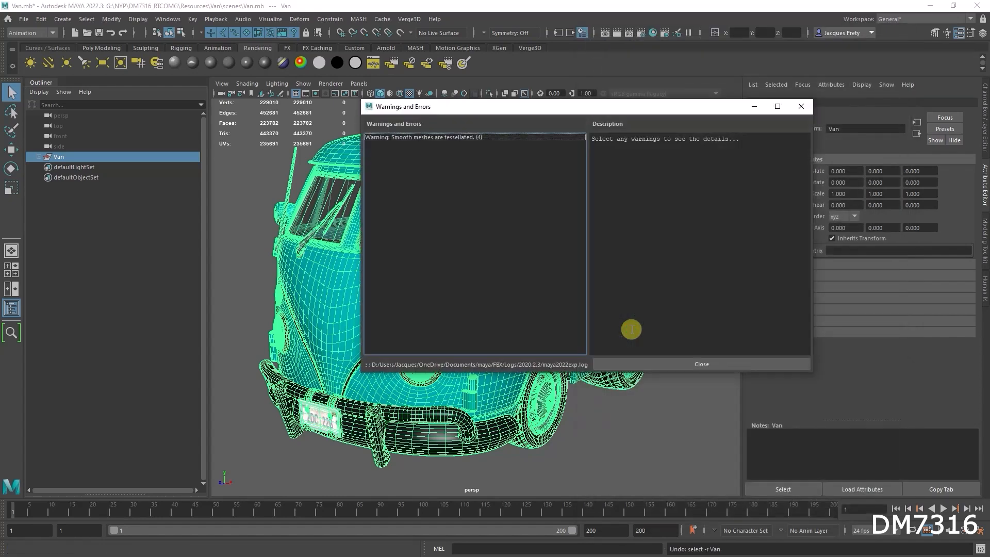
click(703, 365)
Switch to Unity and open the Assets subfolder inside the Van folder, expanding the contents of the Van model.
key(alt+Tab)
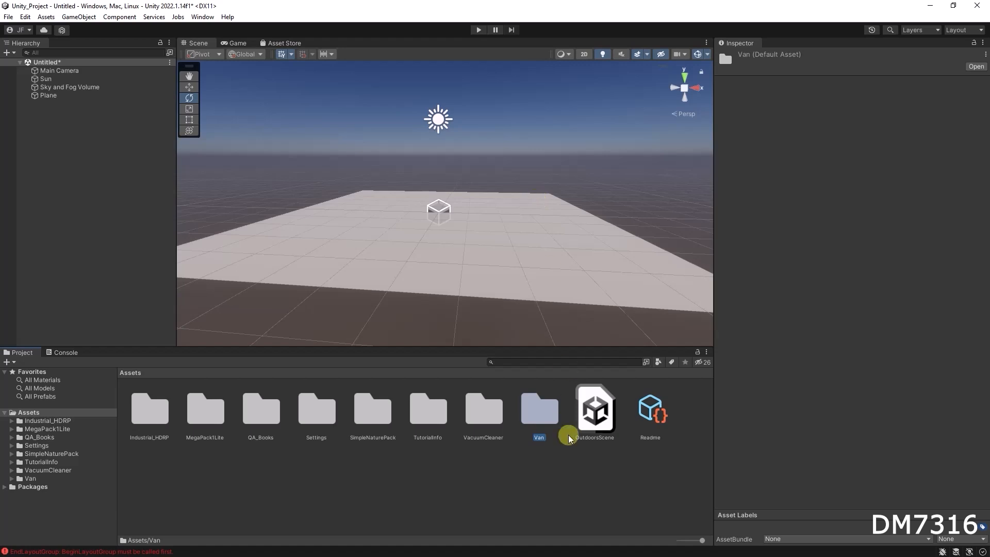
double_click(540, 409)
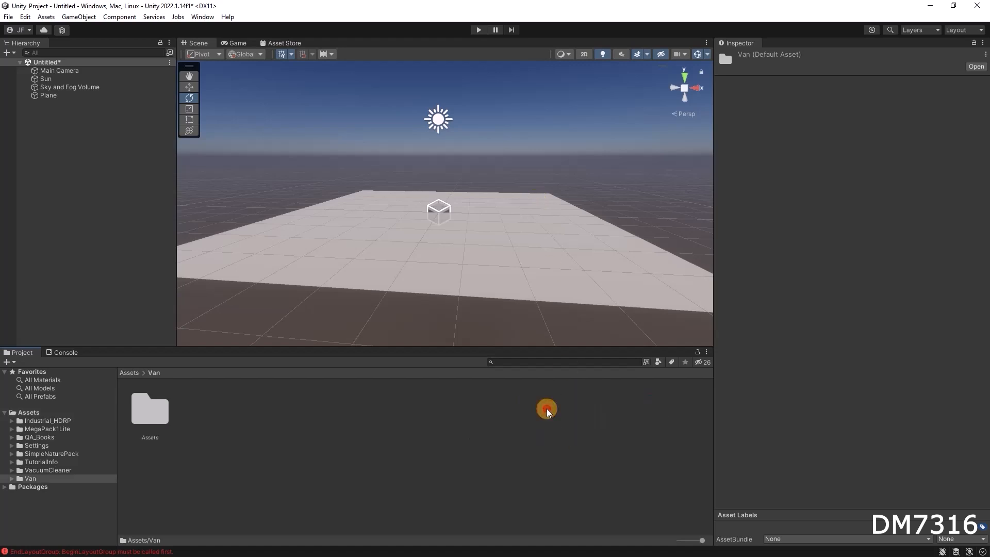
double_click(144, 433)
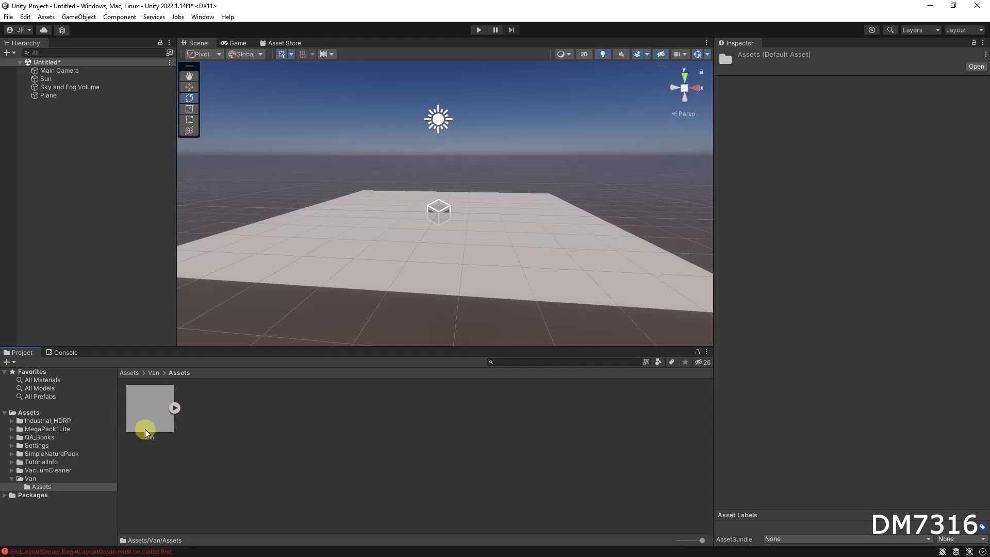
click(175, 408)
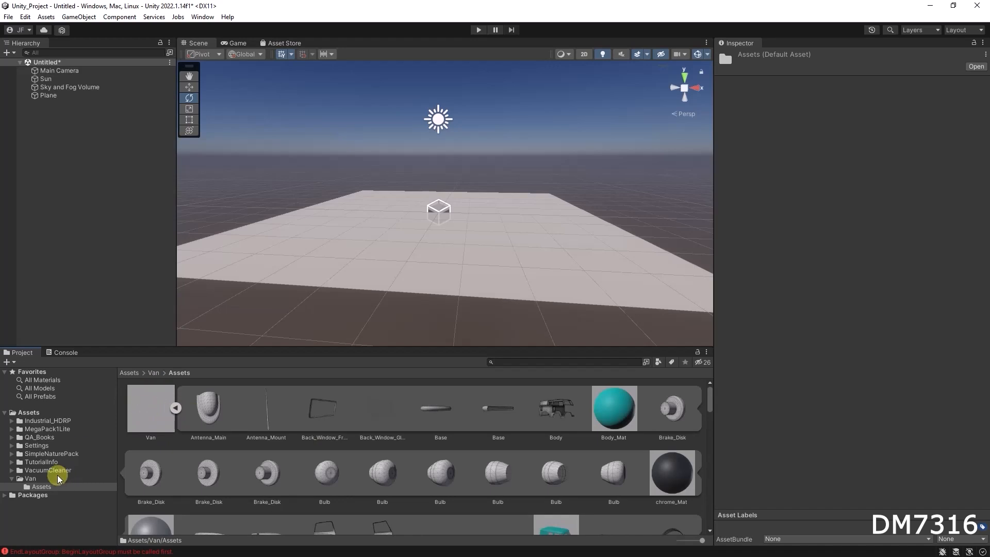
click(34, 477)
click(41, 486)
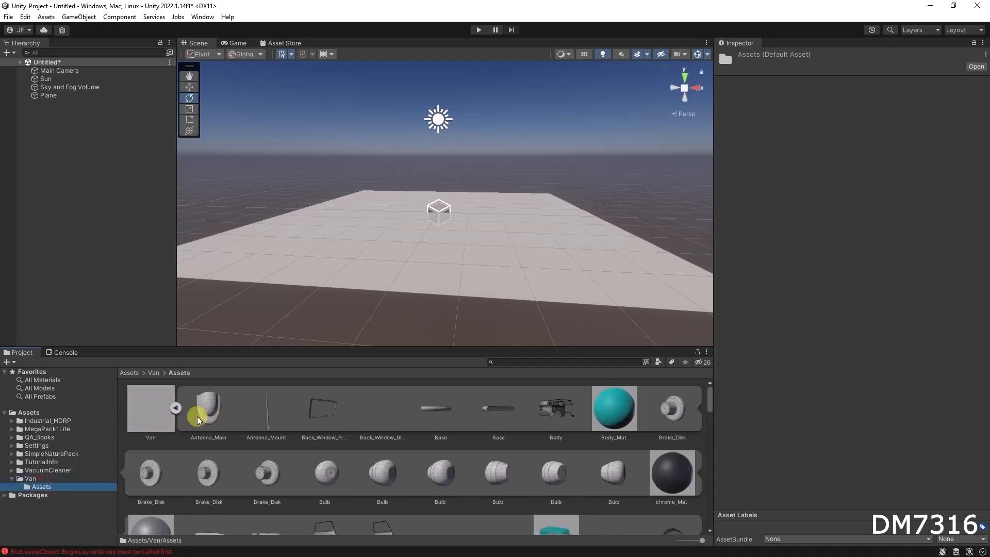
click(175, 407)
click(175, 407)
Enlarge the asset browser and examine the meshes and materials contained in the Van model, then collapse it.
drag(222, 347, 252, 234)
scroll(454, 330, down, 2)
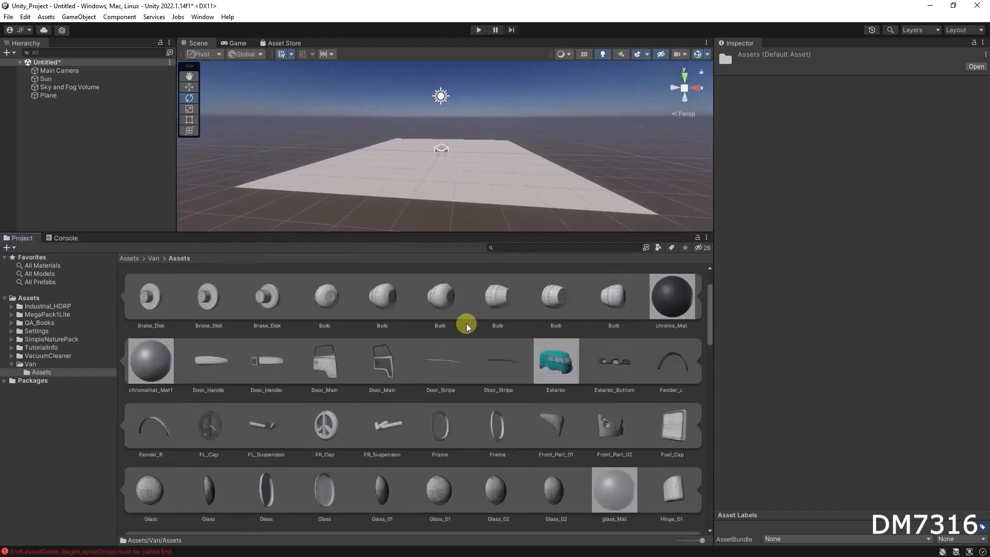
scroll(466, 326, down, 15)
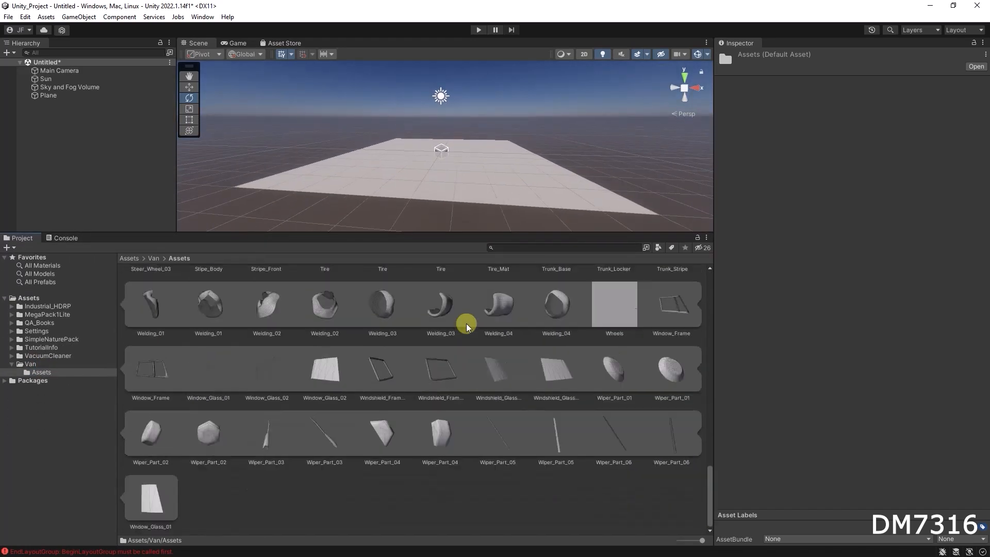
scroll(467, 326, up, 10)
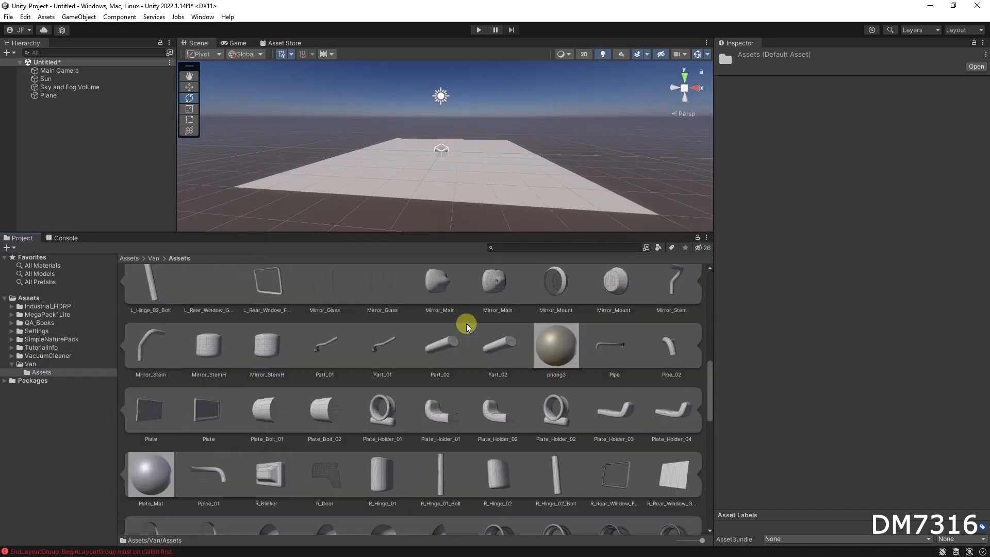
scroll(467, 326, up, 6)
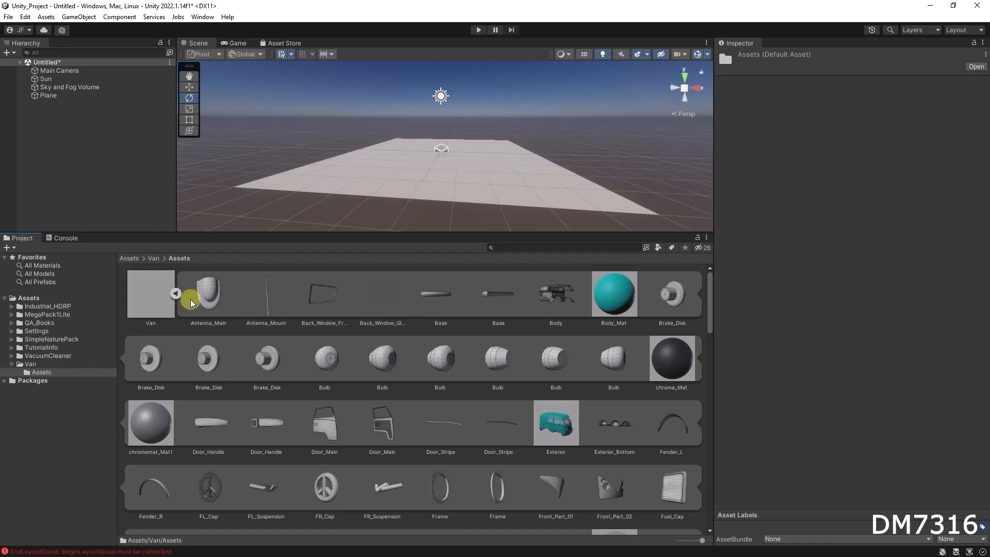
click(175, 293)
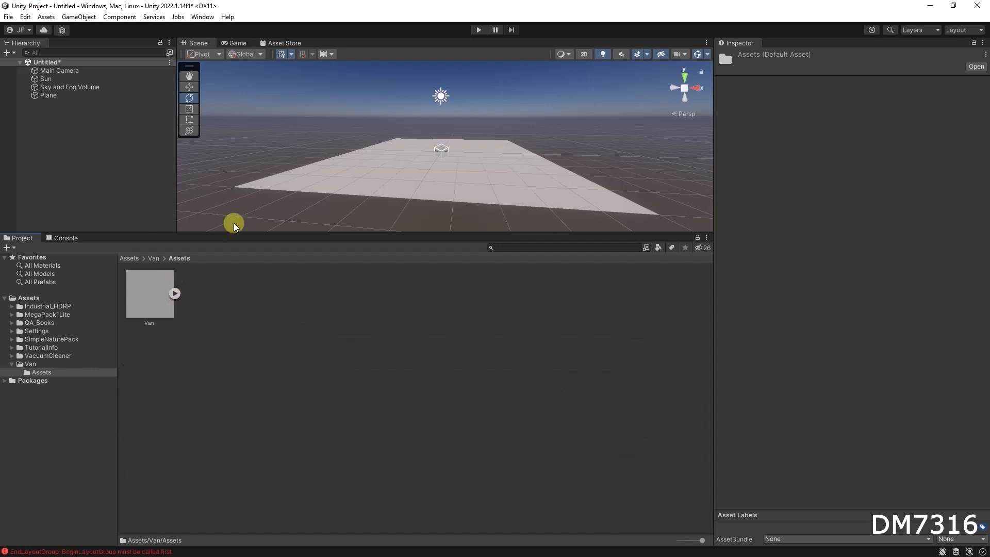
Place the Van model on the plane in the scene and show the Van asset's material import settings.
drag(243, 233, 244, 425)
drag(148, 465, 449, 265)
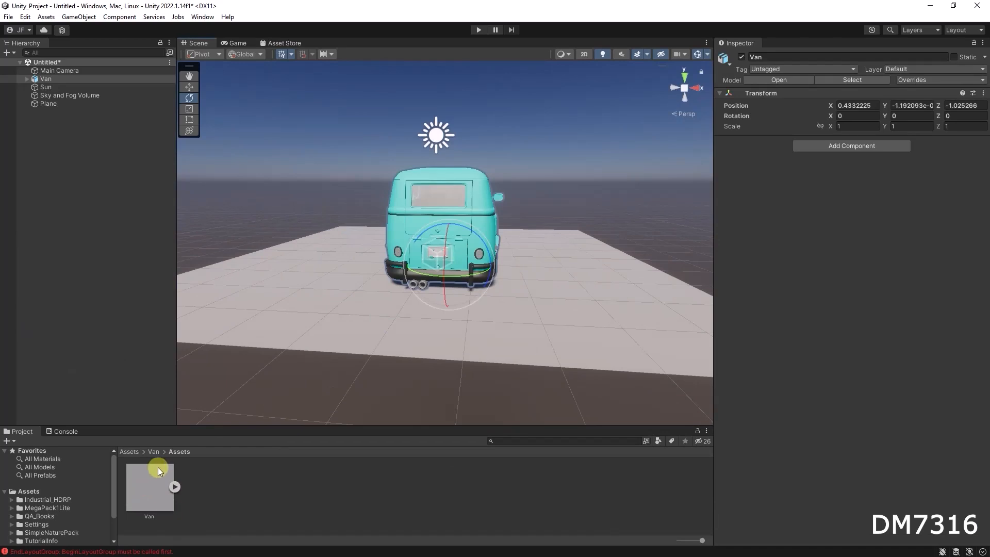
click(157, 468)
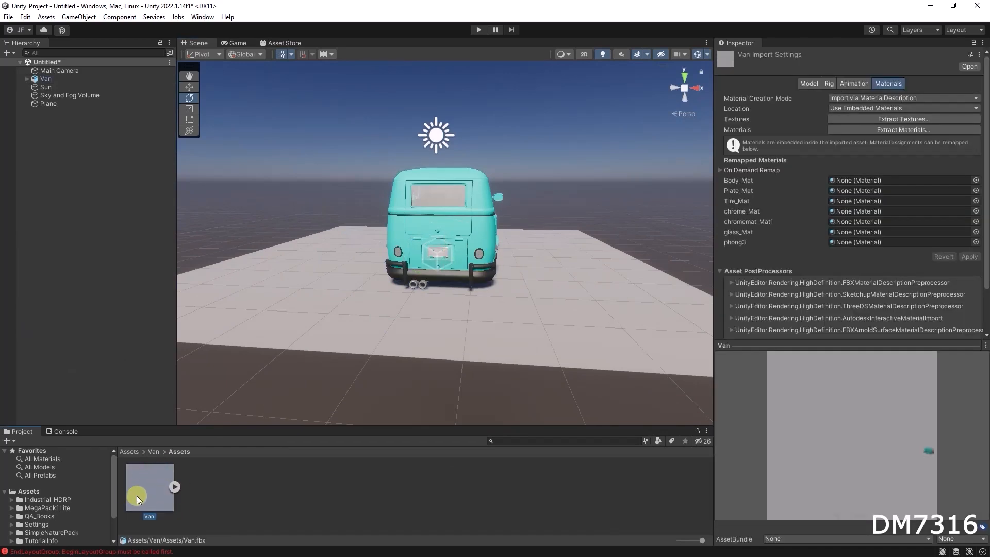
alt+drag(421, 246, 389, 256)
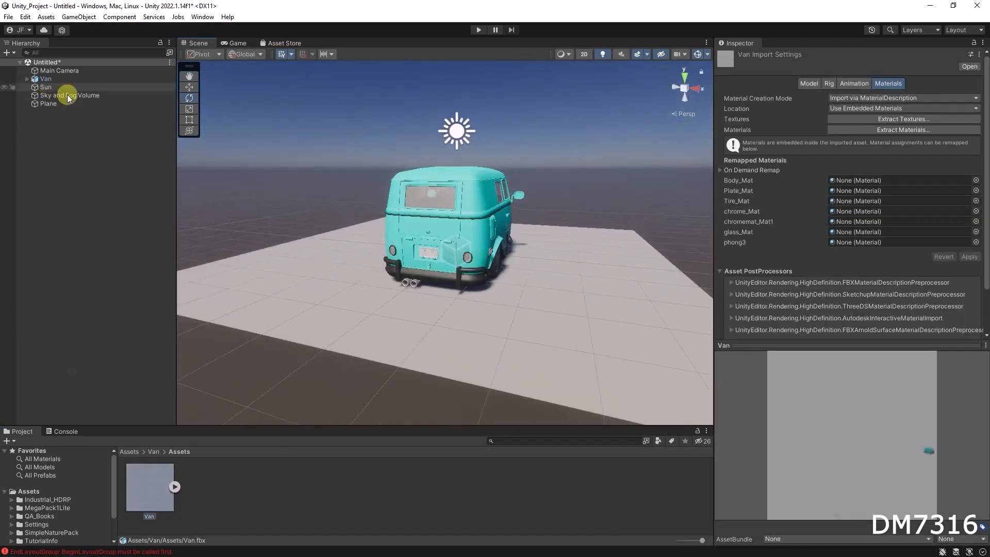
Select the Van object in the scene and view it from its rear side.
alt+drag(553, 221, 732, 222)
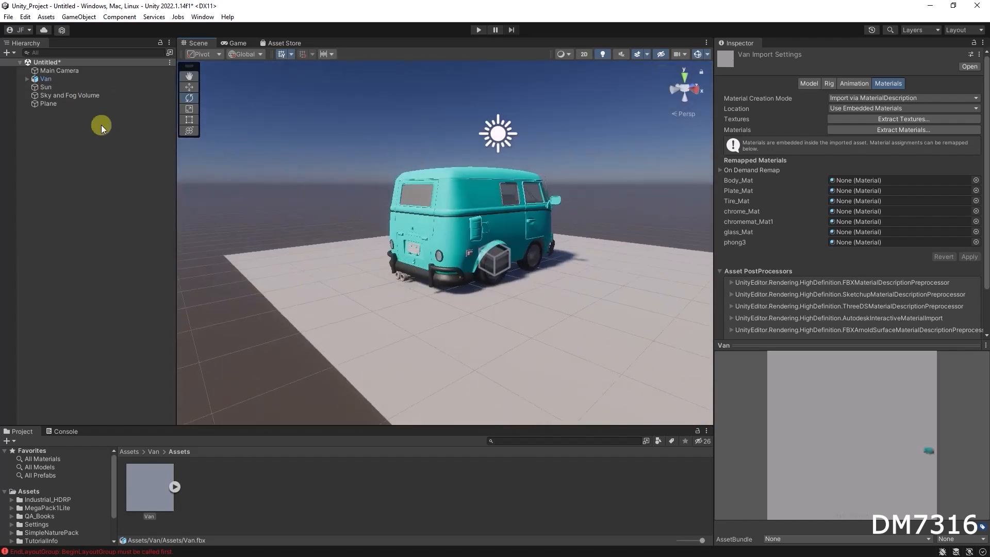
click(44, 79)
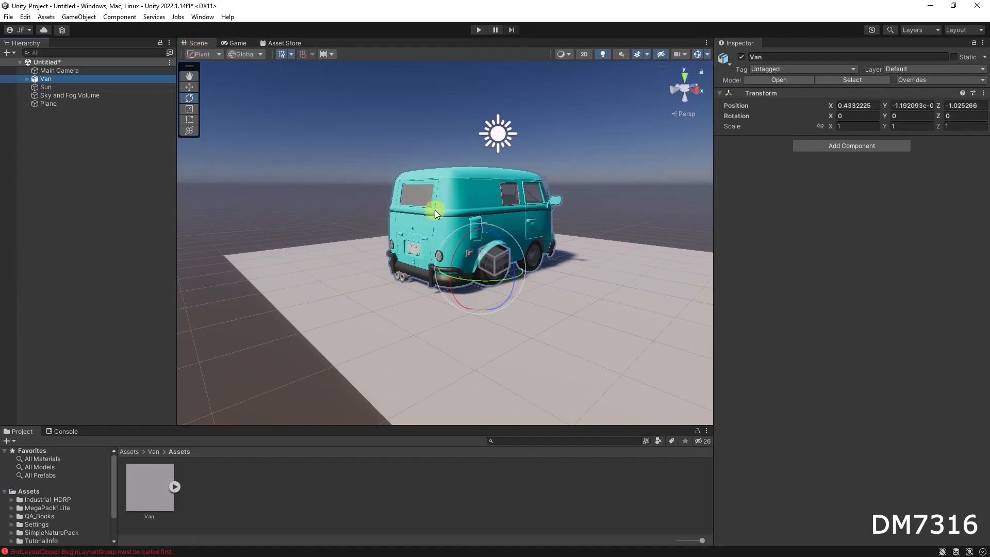
alt+drag(571, 288, 590, 296)
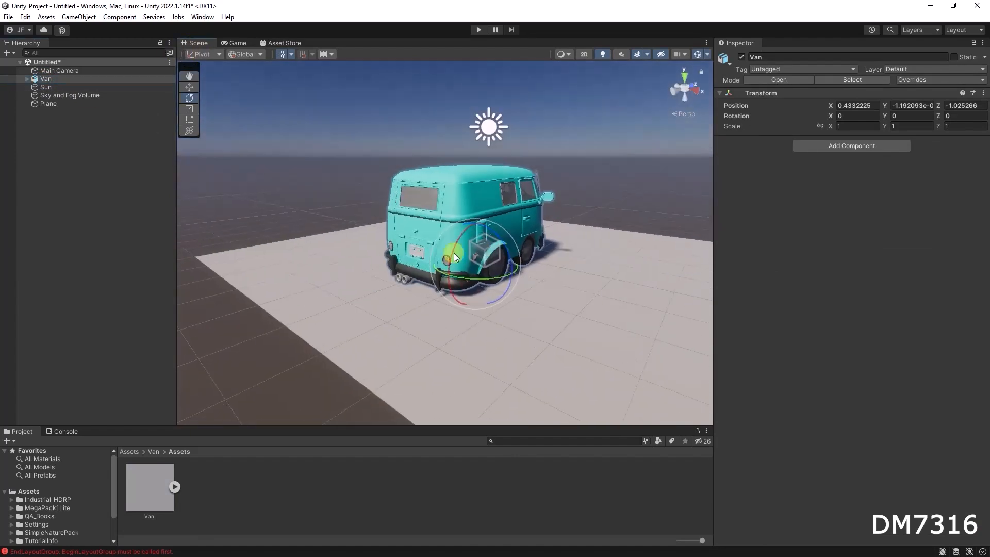
Try rotating the van with the handle position set to Center, undo the rotations, and return to Pivot.
click(216, 54)
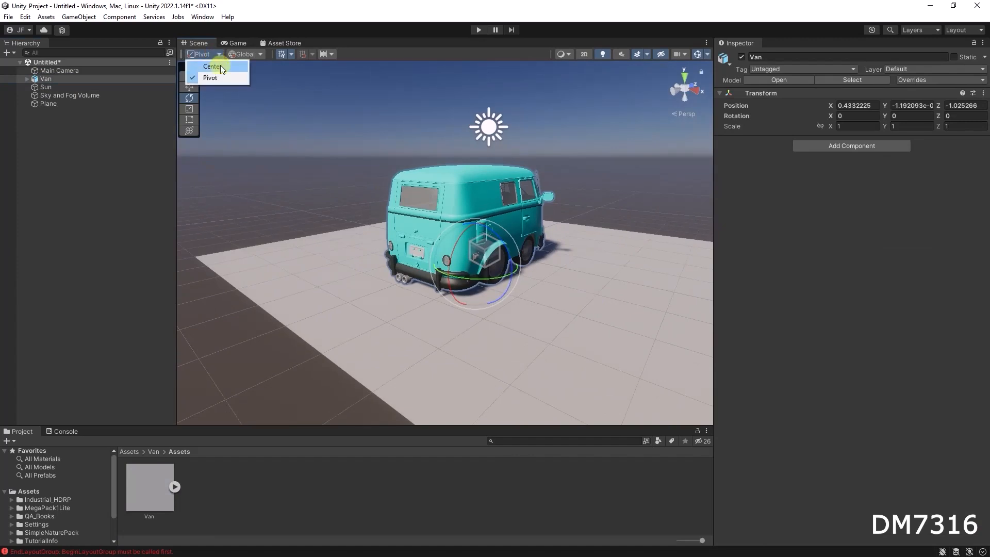
click(213, 67)
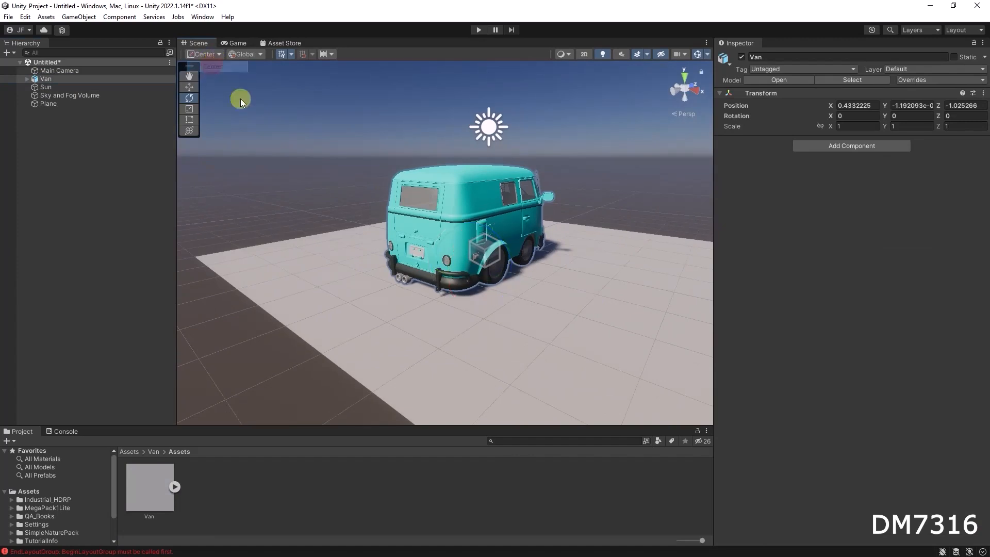
alt+right_drag(575, 268, 277, 308)
drag(287, 301, 243, 328)
key(ctrl+z)
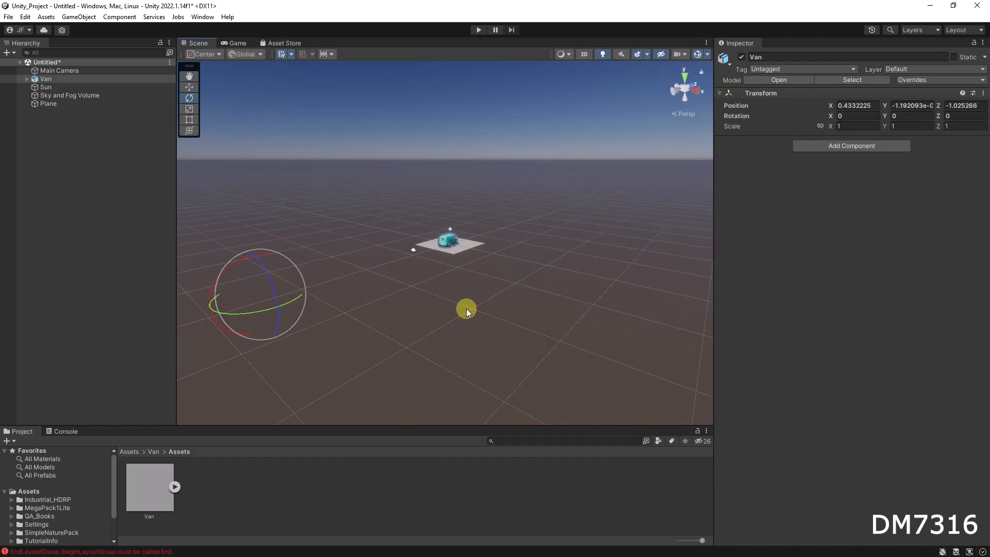
drag(281, 305, 268, 304)
key(ctrl+z)
click(207, 53)
click(212, 78)
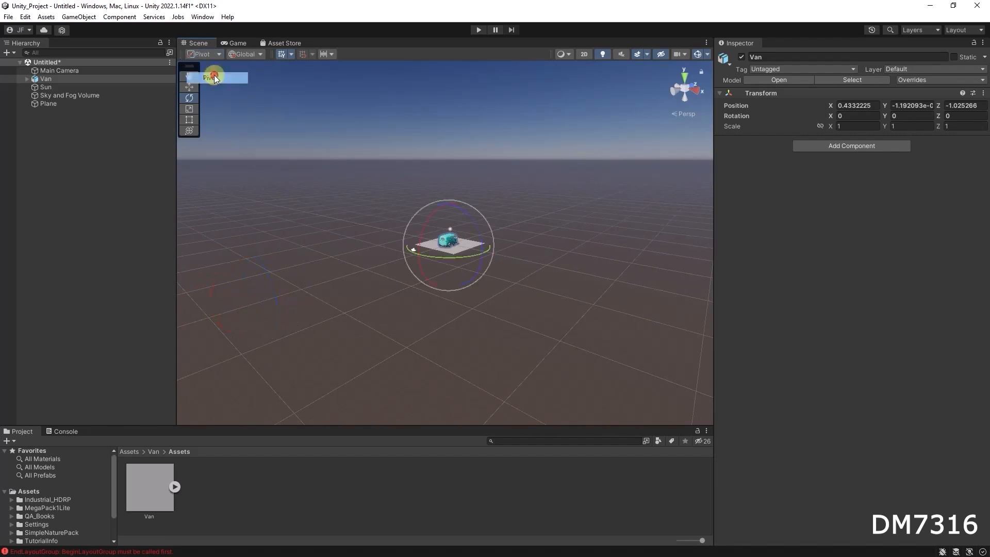
Frame the van and rotate it about its vertical axis to about 164 degrees, turning its front towards the camera.
middle_drag(428, 251, 495, 231)
middle_drag(563, 229, 584, 224)
key(f)
alt+right_drag(535, 237, 450, 252)
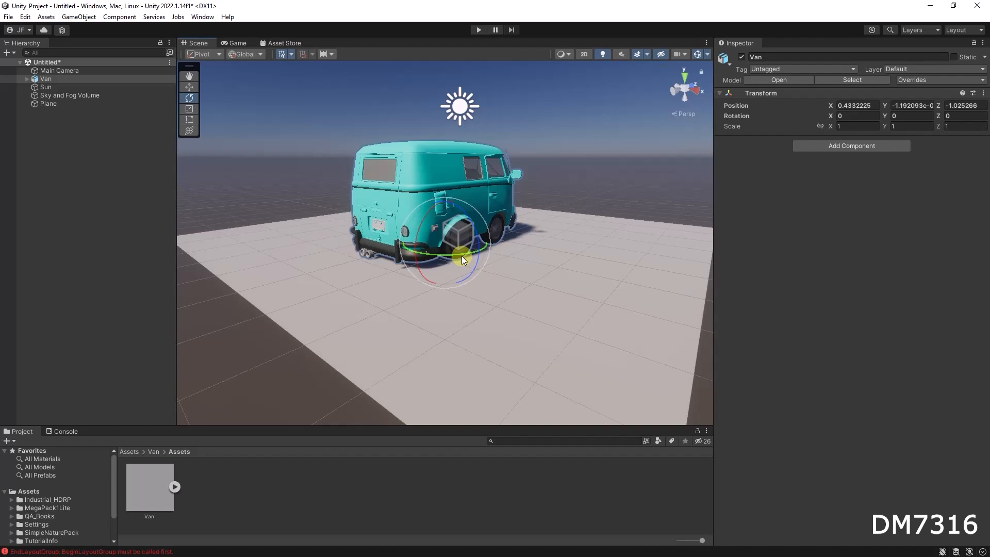
drag(459, 253, 535, 219)
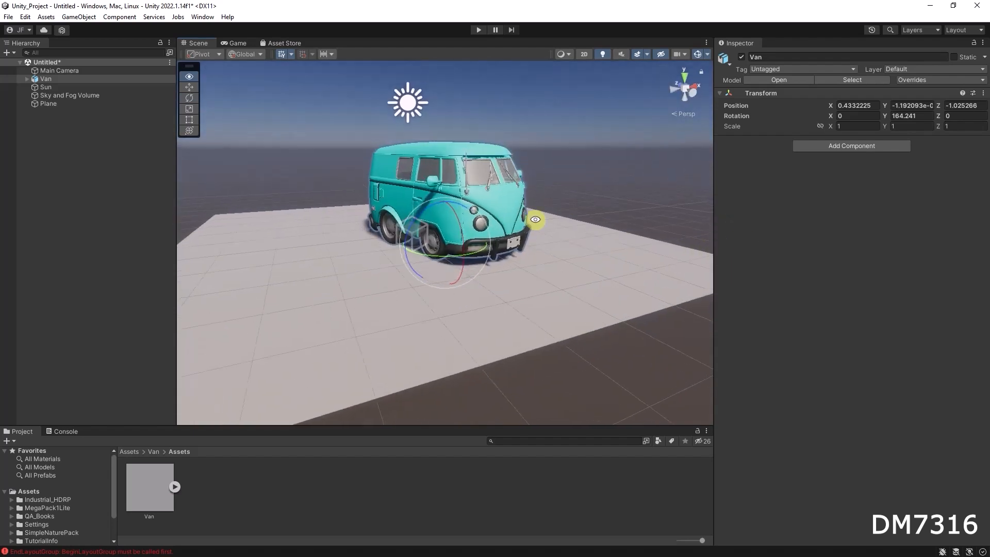
scroll(535, 219, up, 6)
middle_drag(603, 222, 564, 287)
alt+drag(564, 287, 568, 272)
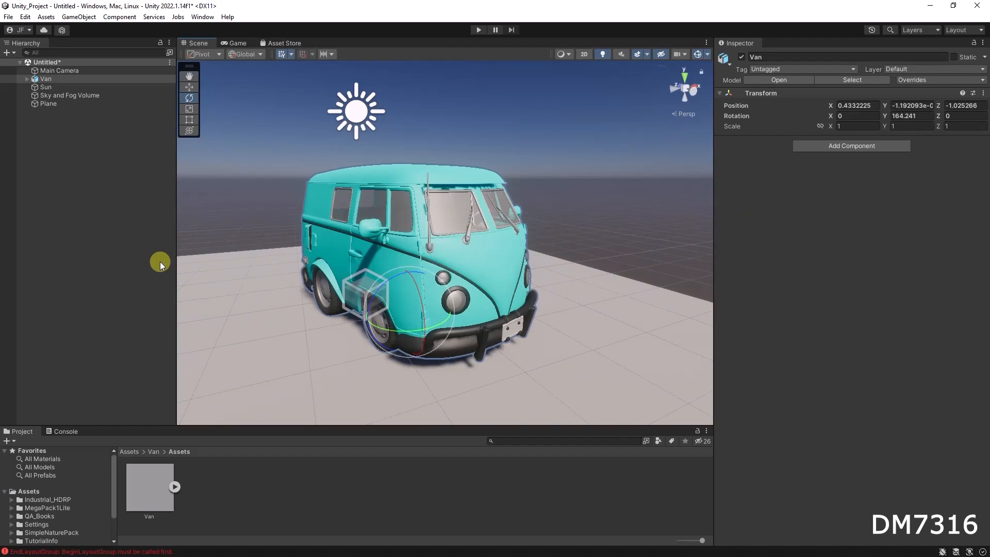
Enlarge the asset browser and move the Van model from the Assets subfolder up into the Van folder.
drag(238, 424, 242, 353)
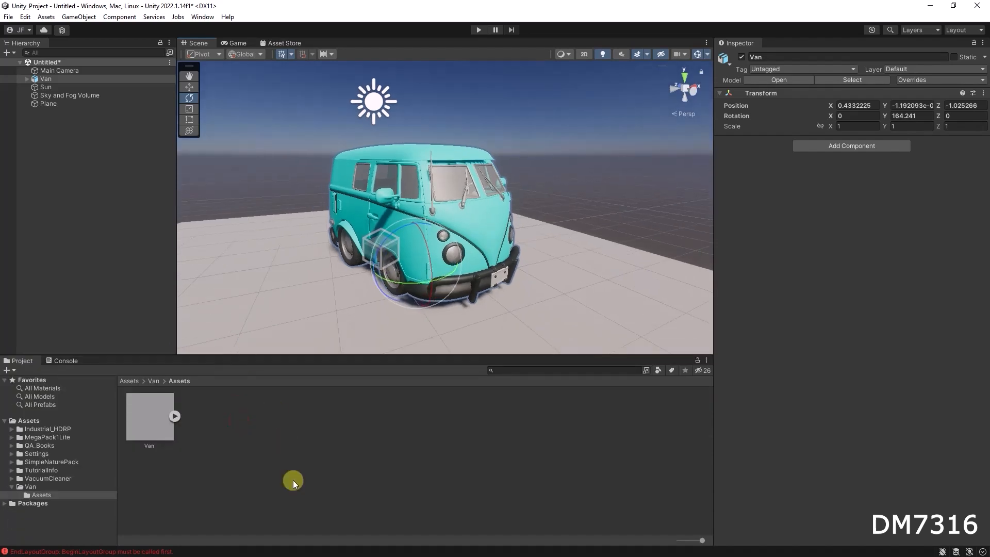
click(28, 420)
click(36, 485)
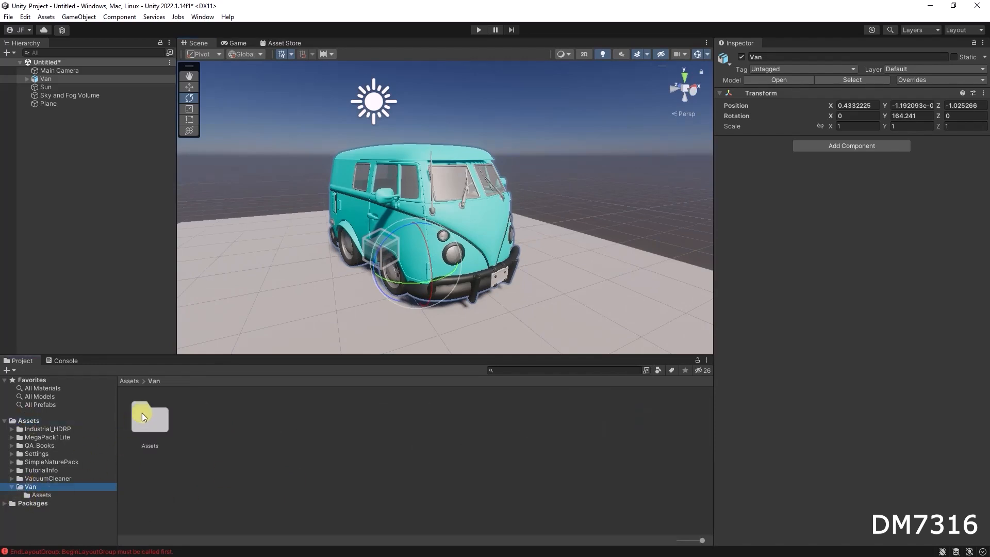
click(38, 494)
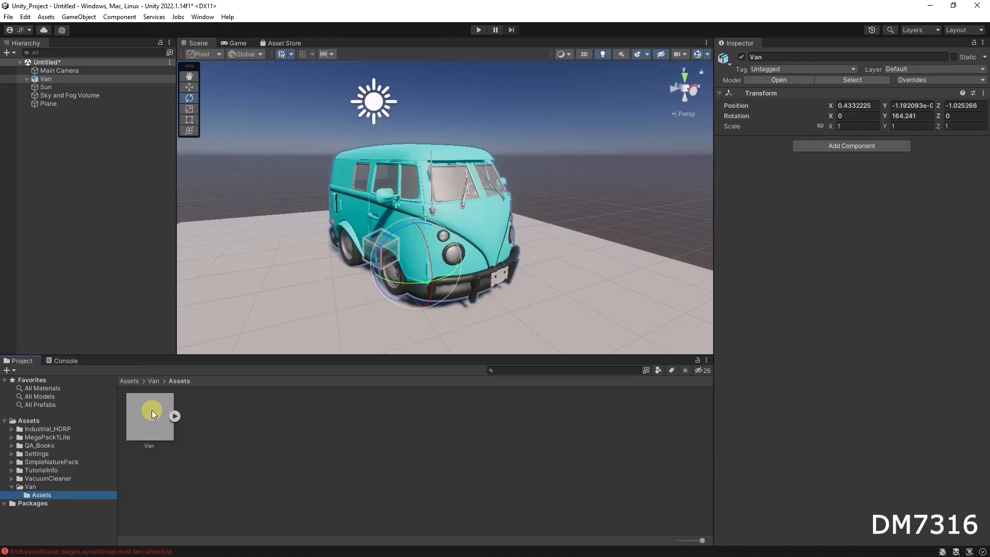
drag(152, 410, 35, 487)
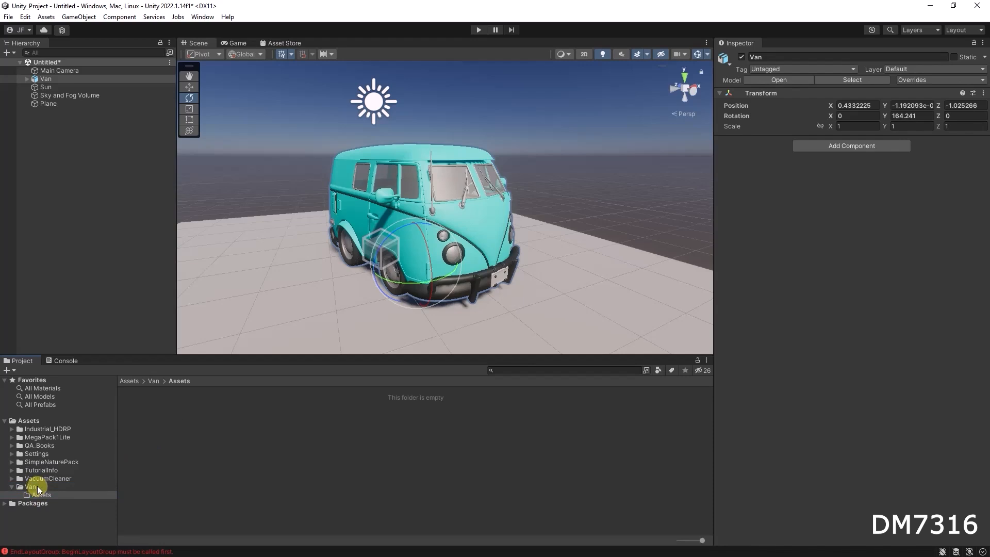
click(37, 486)
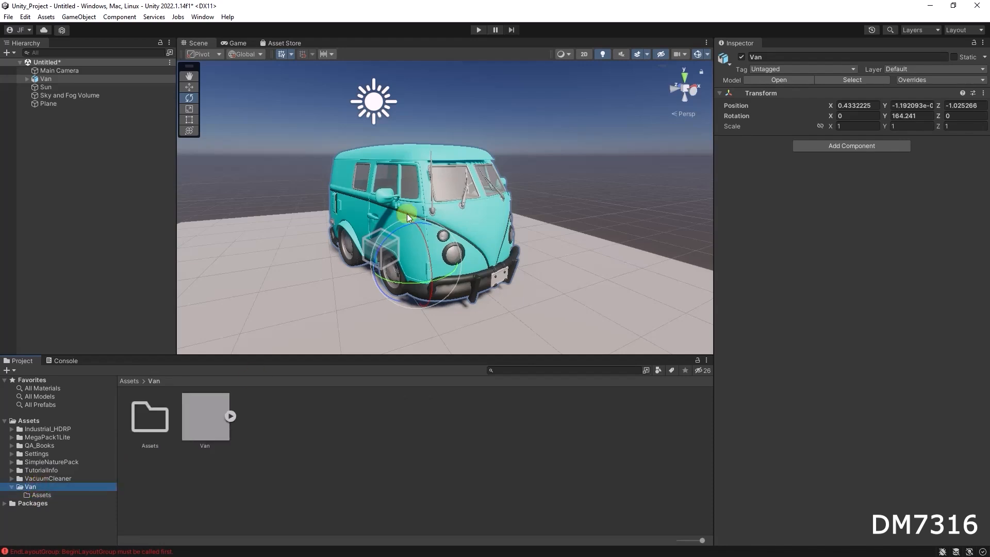
Delete the empty Assets subfolder from the Van folder.
click(162, 413)
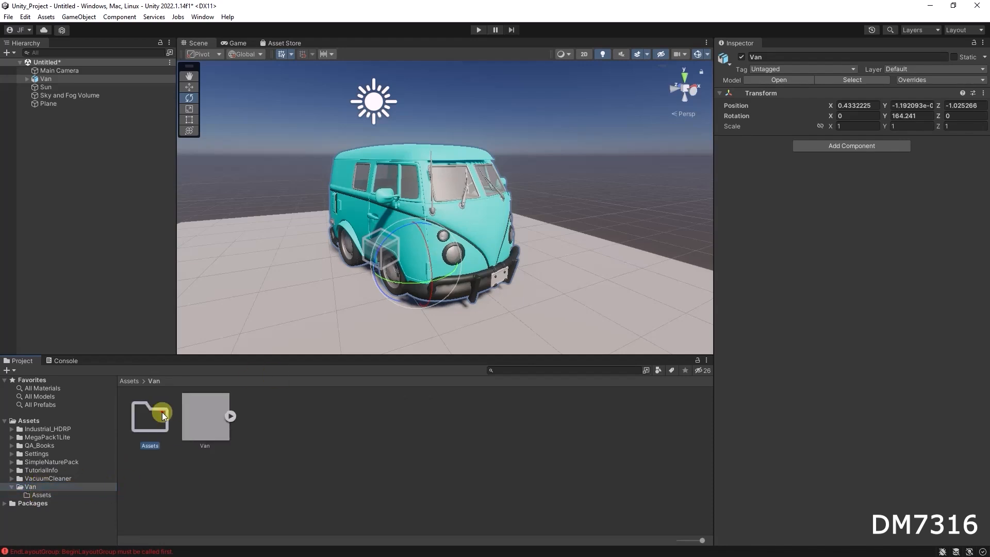
key(Delete)
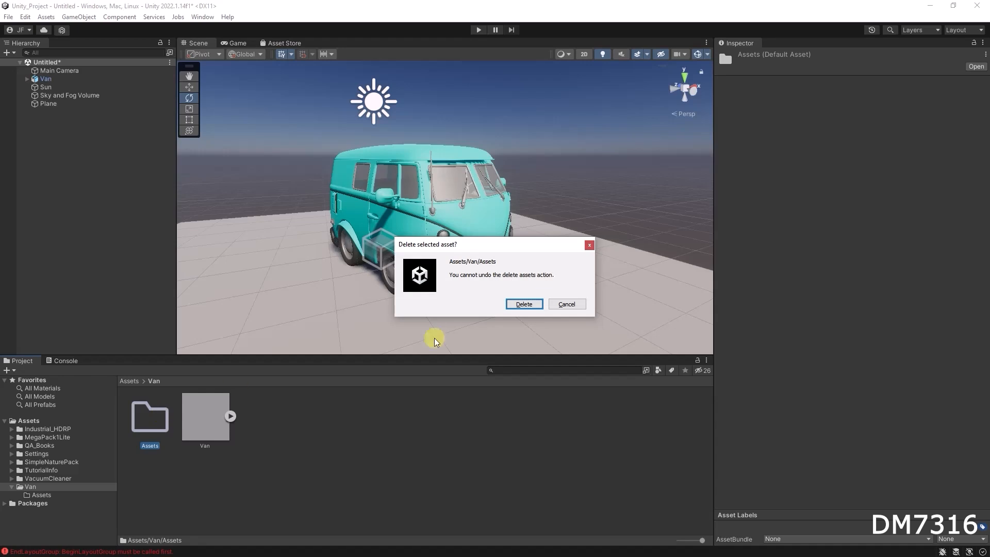
click(527, 301)
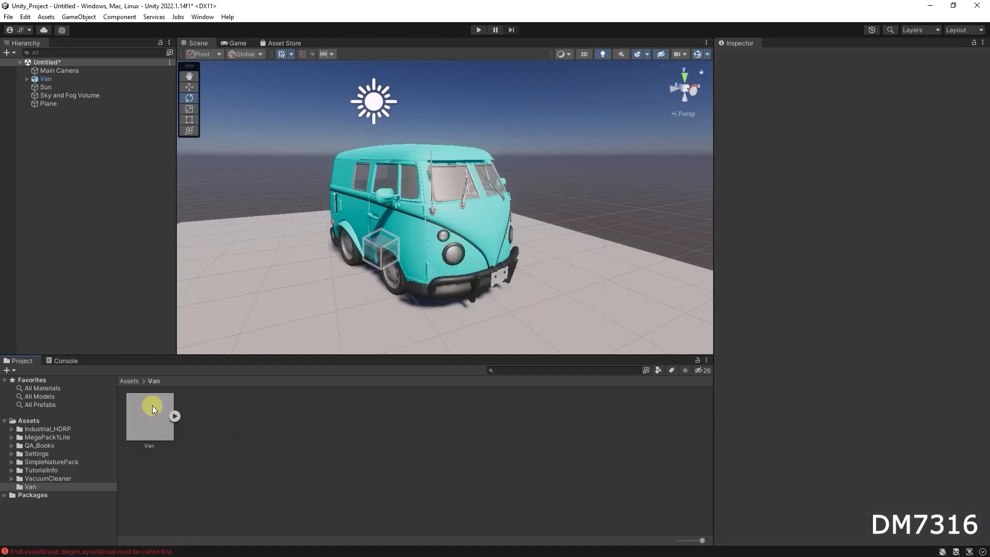
Locate the source asset of the scene's Van object in the project, then deselect it.
click(60, 79)
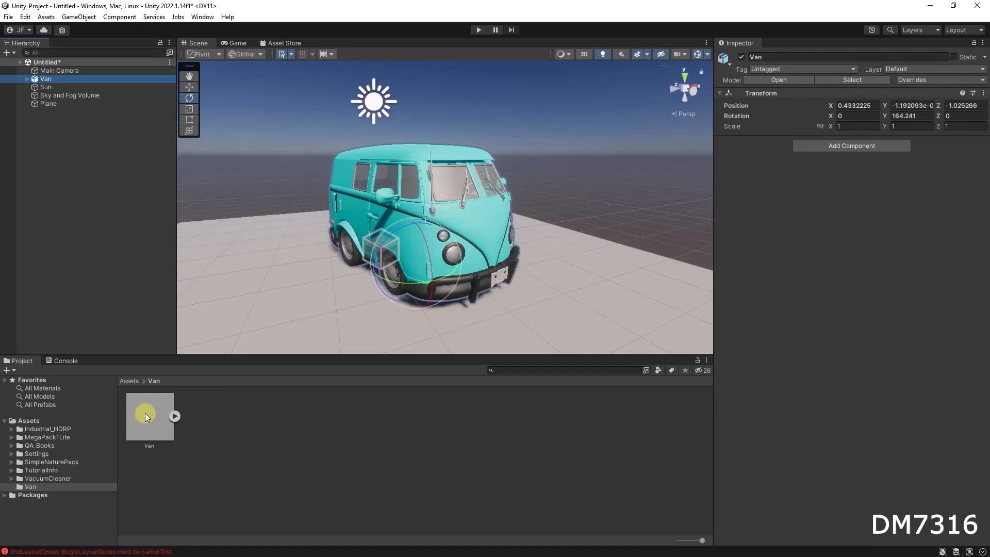
right_click(74, 77)
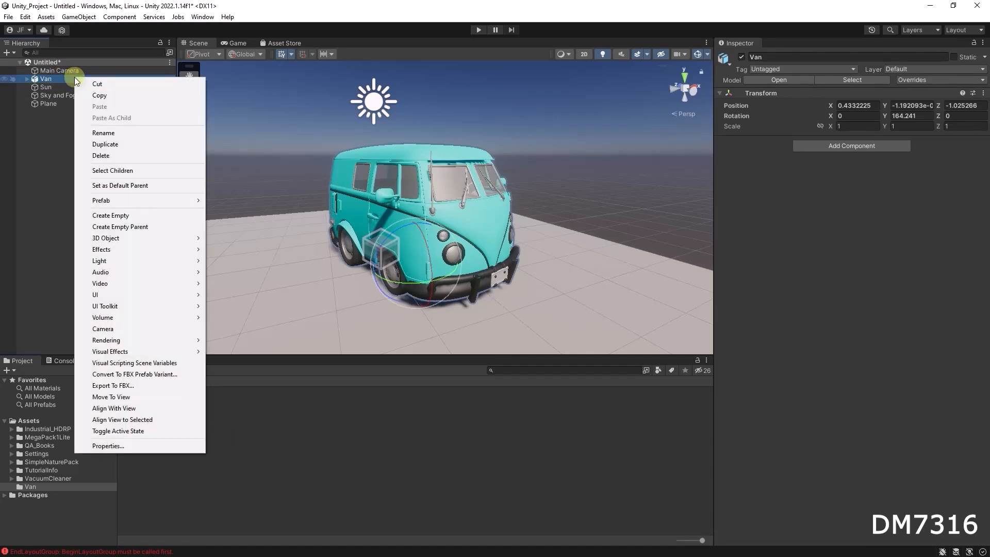
click(121, 200)
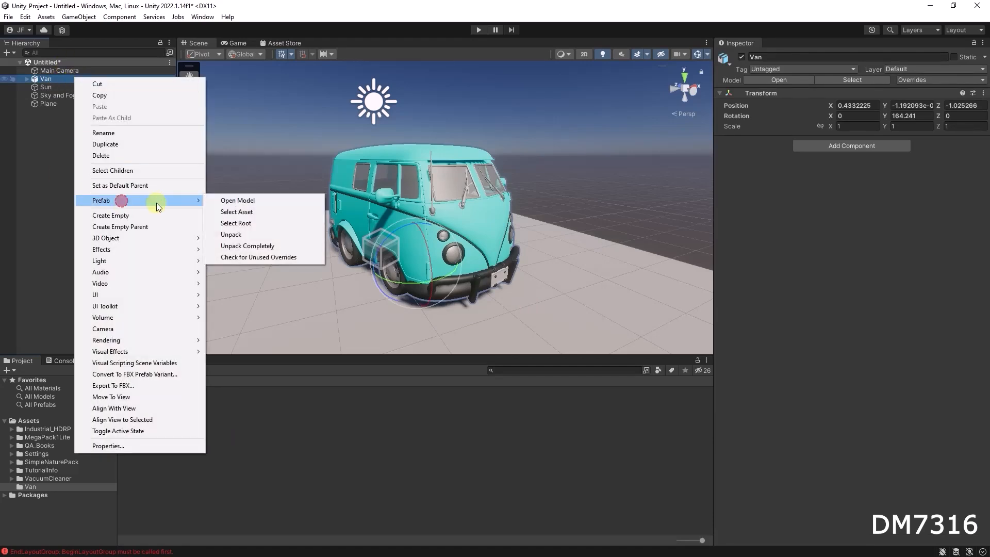
click(253, 212)
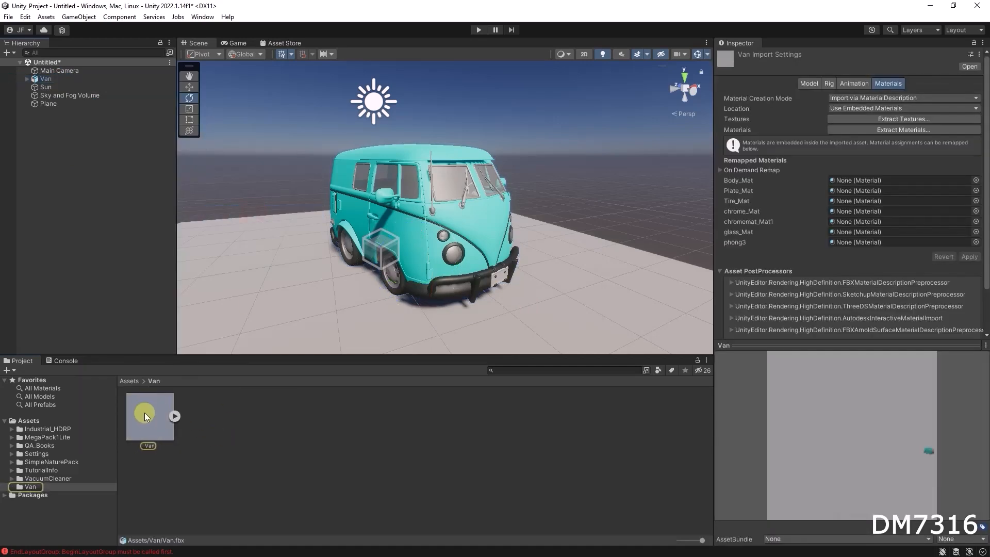
click(251, 407)
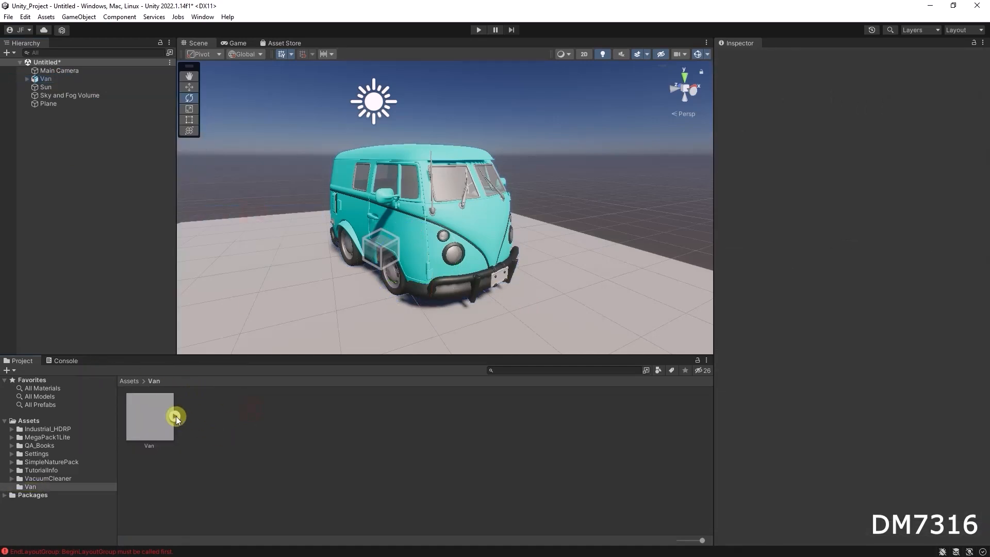
Select the van's front body panel in the scene and examine the locked Body_Mat material settings, then collapse them.
alt+drag(558, 265, 377, 266)
alt+right_drag(377, 266, 573, 250)
alt+drag(475, 249, 419, 248)
middle_drag(419, 248, 474, 237)
click(421, 190)
click(421, 190)
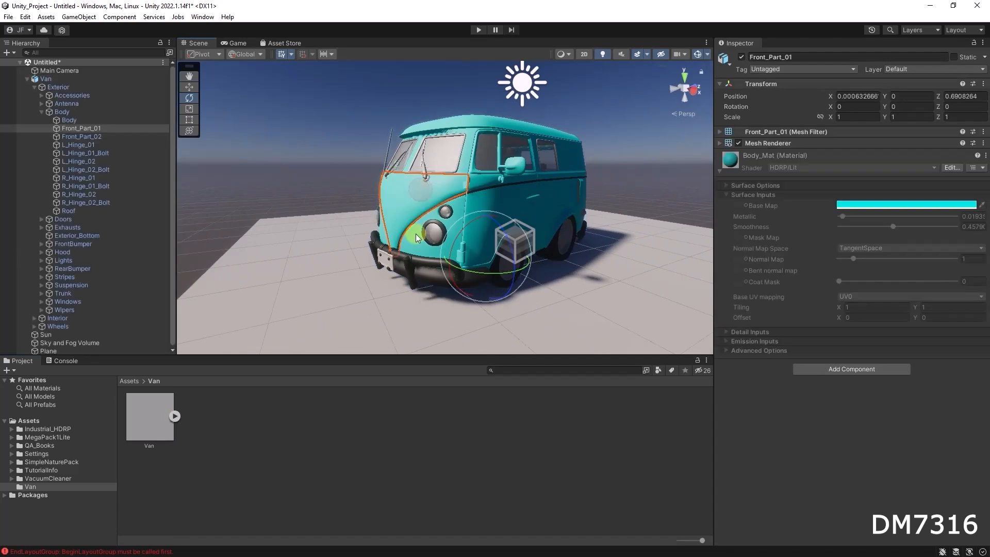
click(401, 199)
click(419, 219)
key(f)
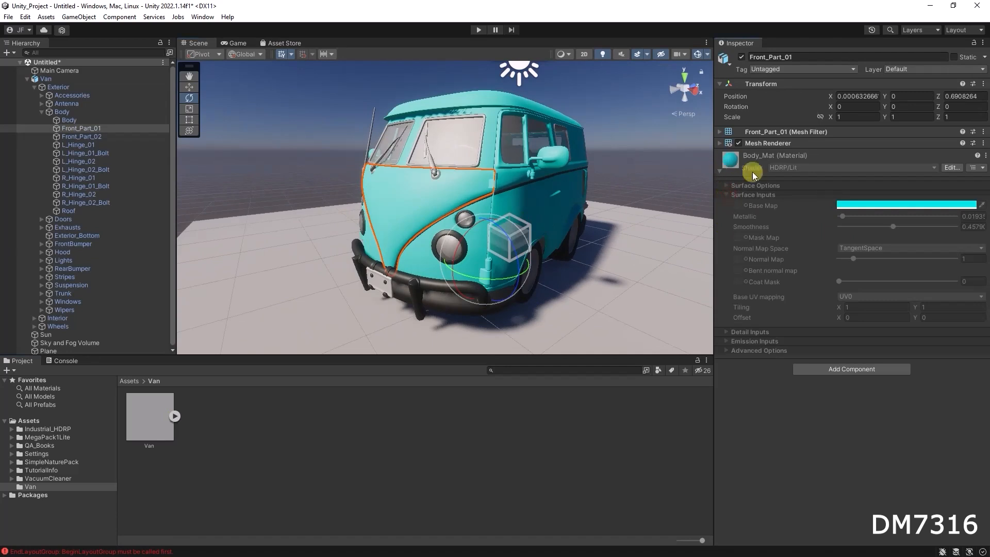
click(720, 171)
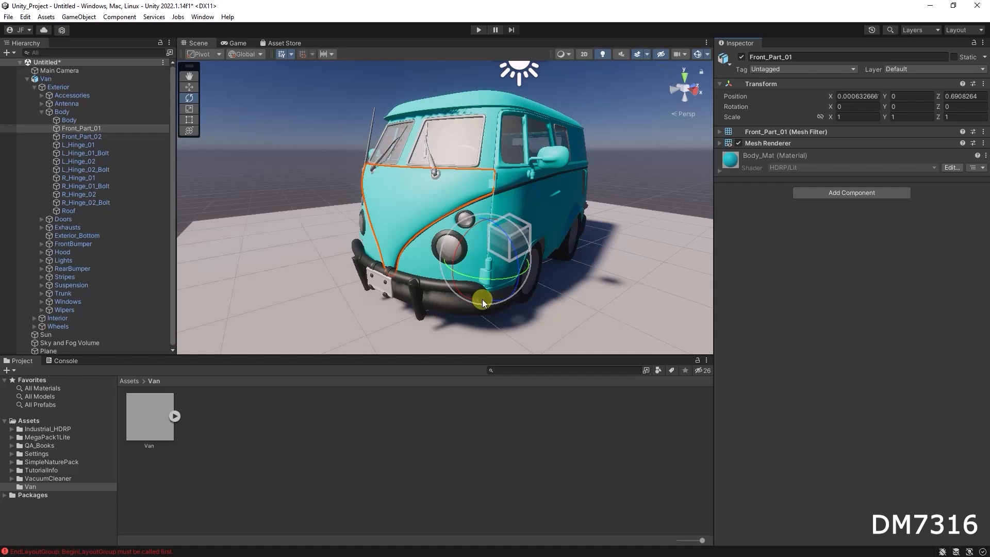
Review the Van asset's Model, Rig and Animation import settings, ending on its Materials settings.
click(158, 417)
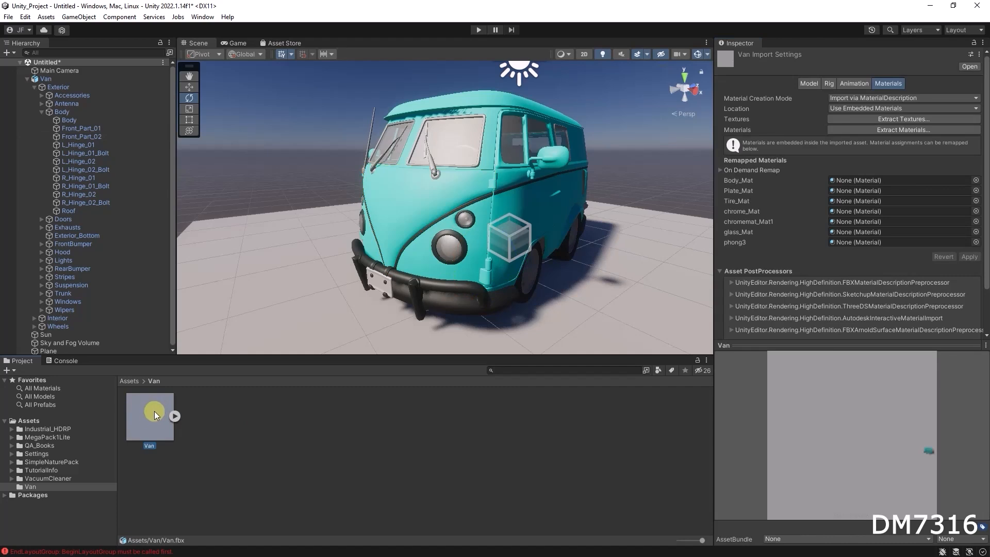
click(809, 83)
click(828, 83)
click(854, 83)
click(809, 83)
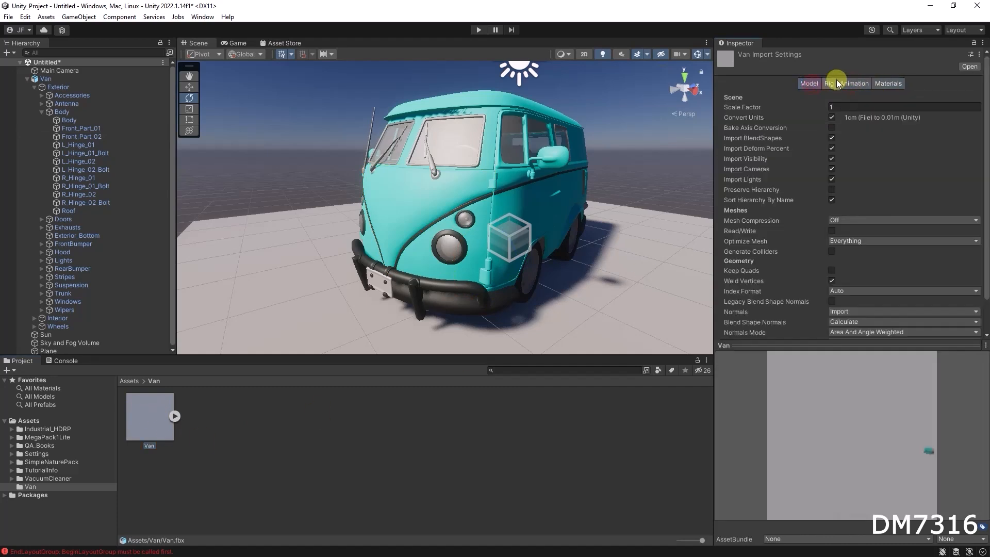
click(891, 83)
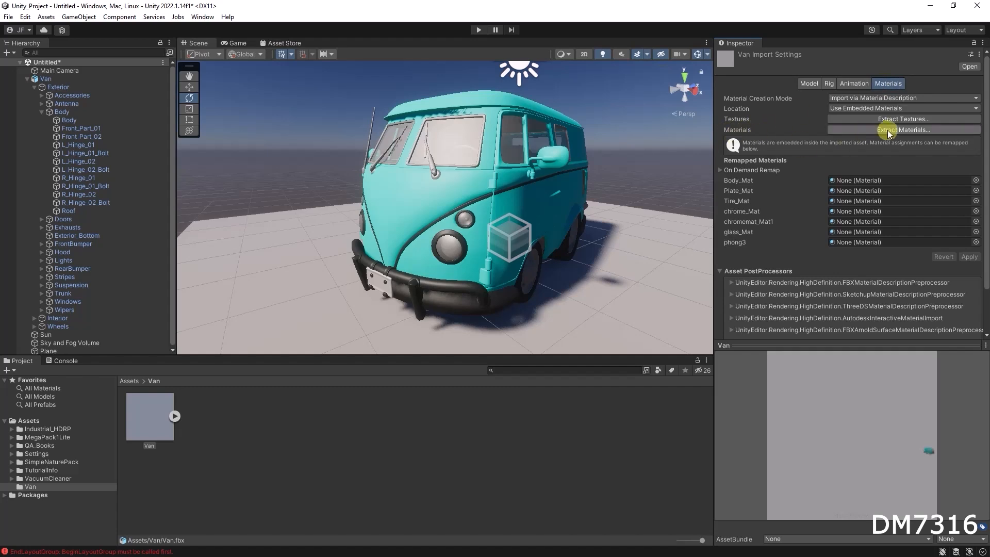
Extract the Van asset's materials into a new folder named Materials inside the Van folder, then open that folder.
click(916, 130)
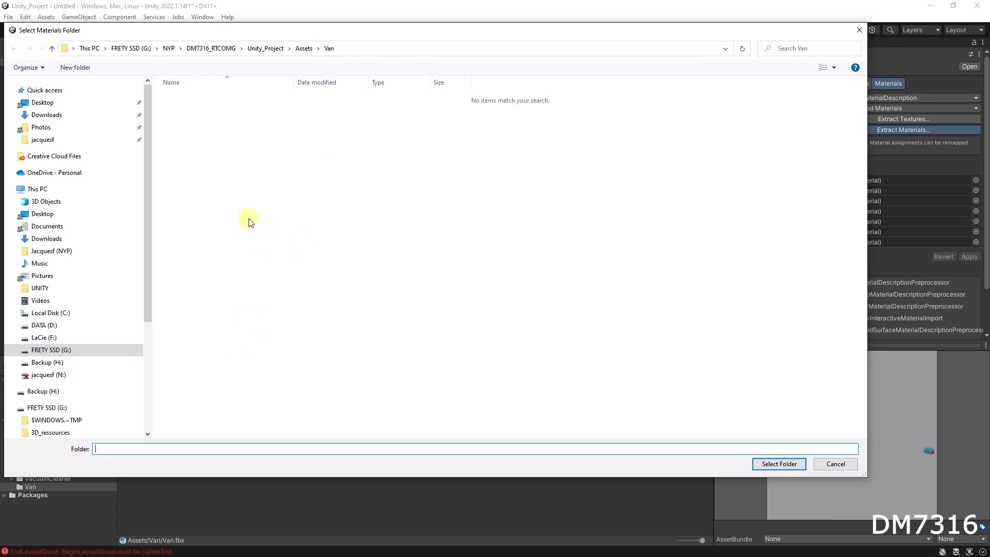
right_click(331, 170)
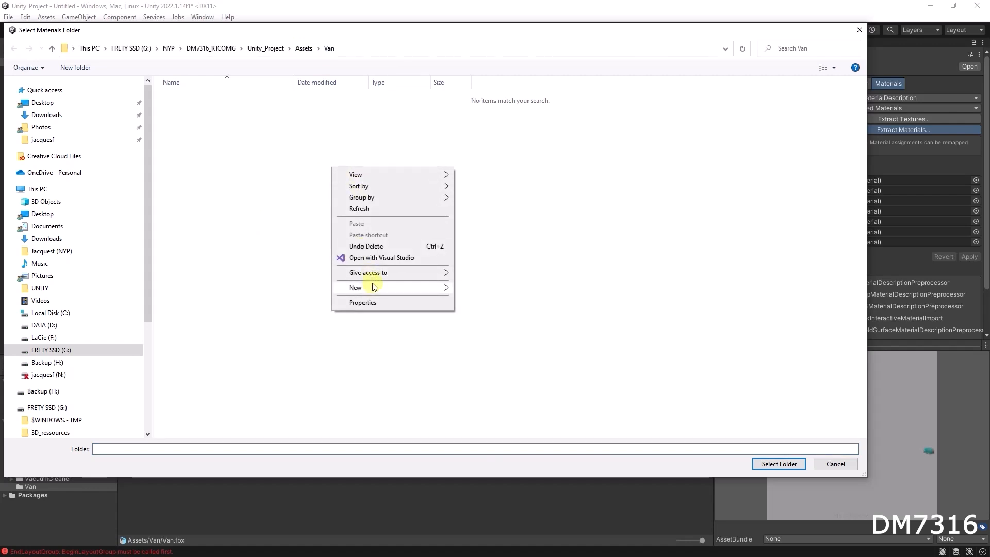
mouse_move(374, 288)
click(479, 288)
text(Materials)
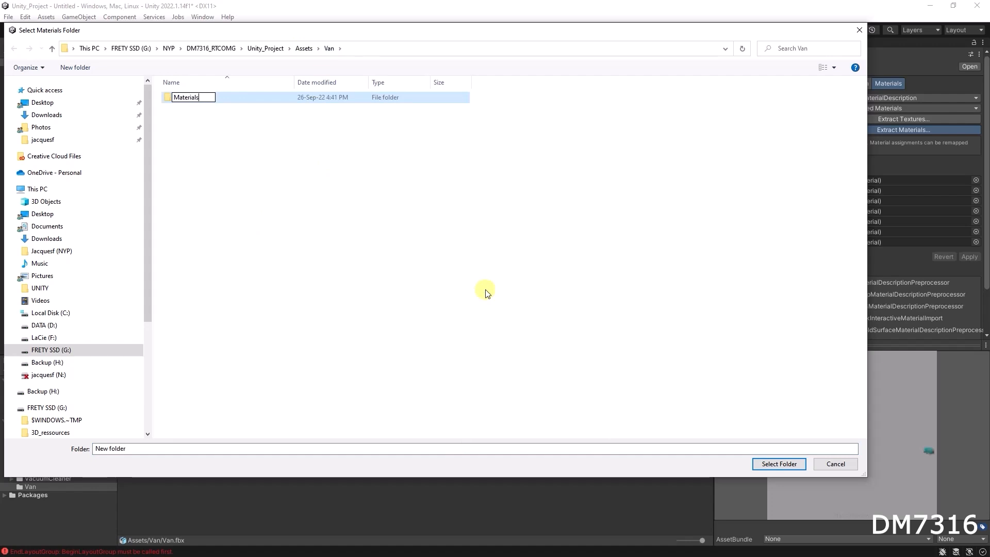
key(Return)
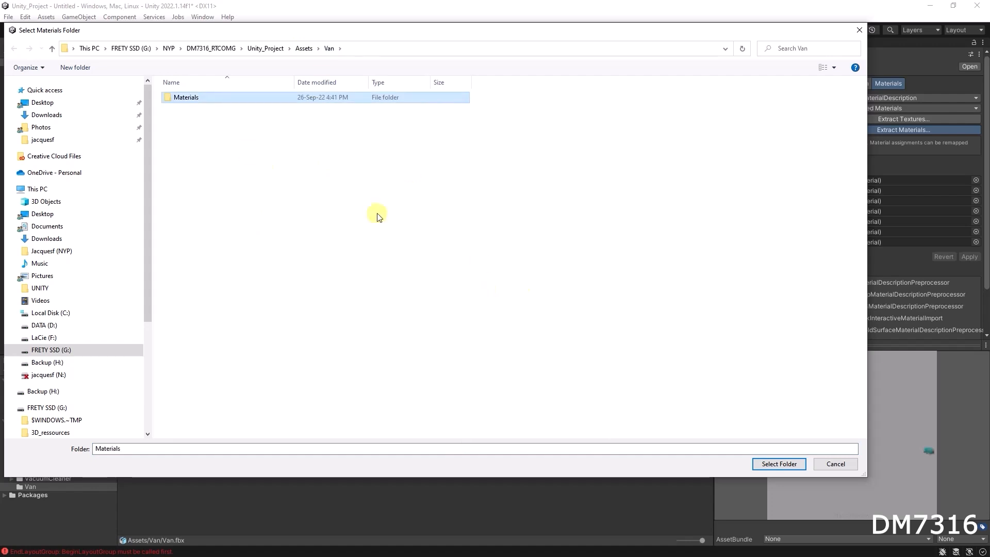
double_click(194, 98)
click(779, 464)
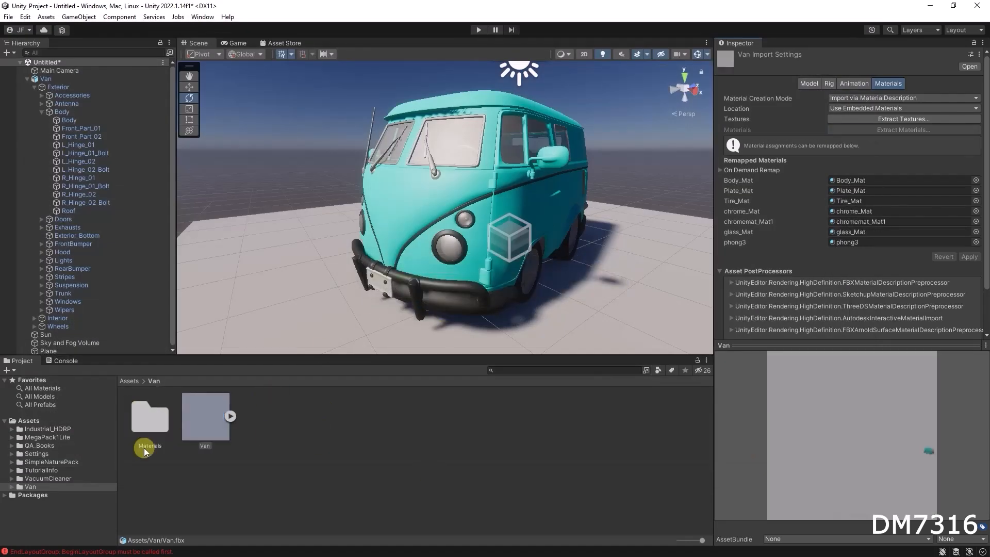
double_click(137, 413)
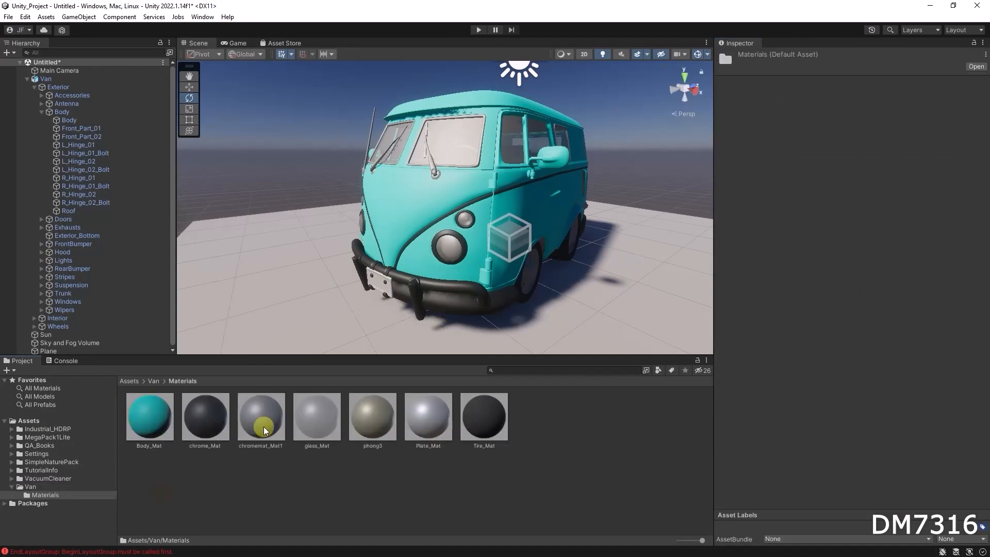
Change the Body_Mat material's base map colour to orange, hex E78F00, then deselect the material.
click(164, 420)
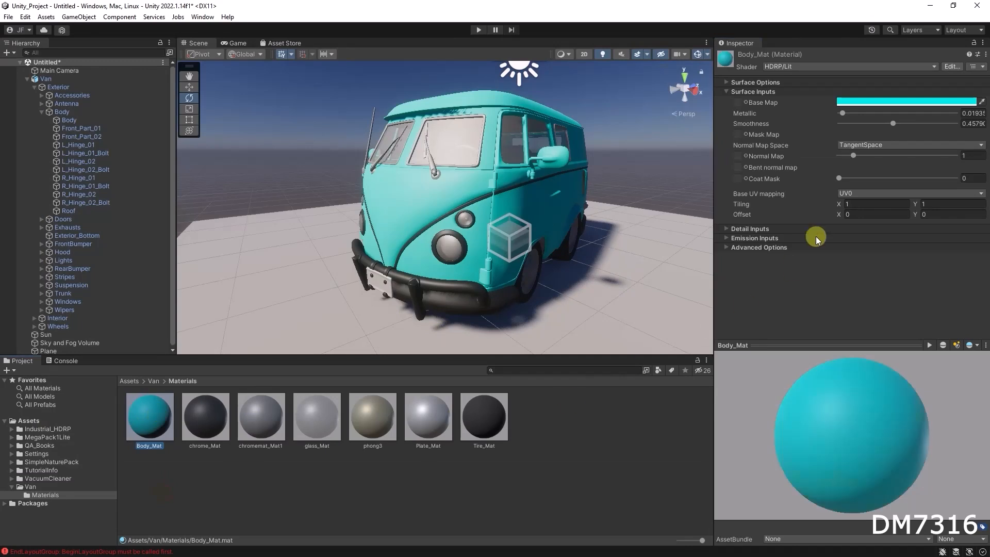
click(872, 102)
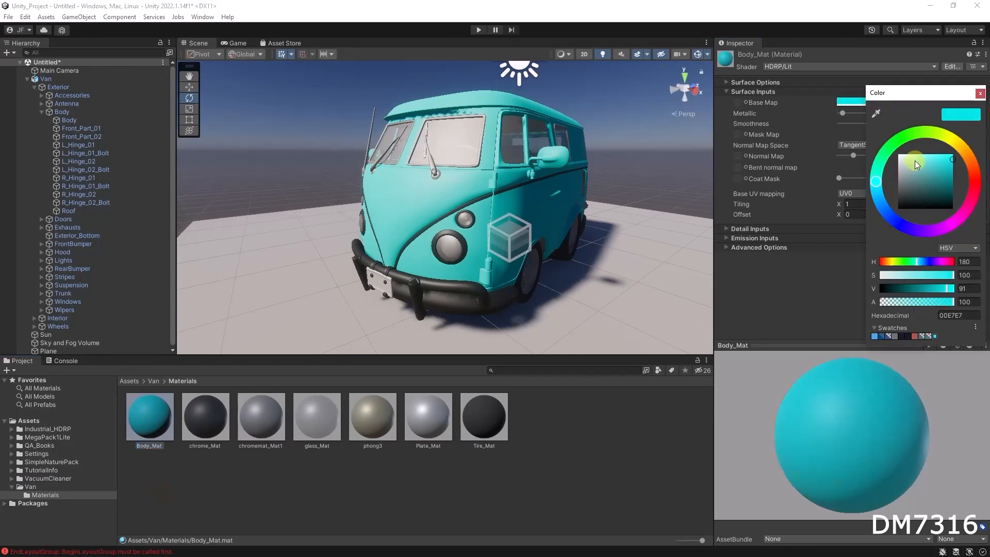
drag(948, 143, 970, 161)
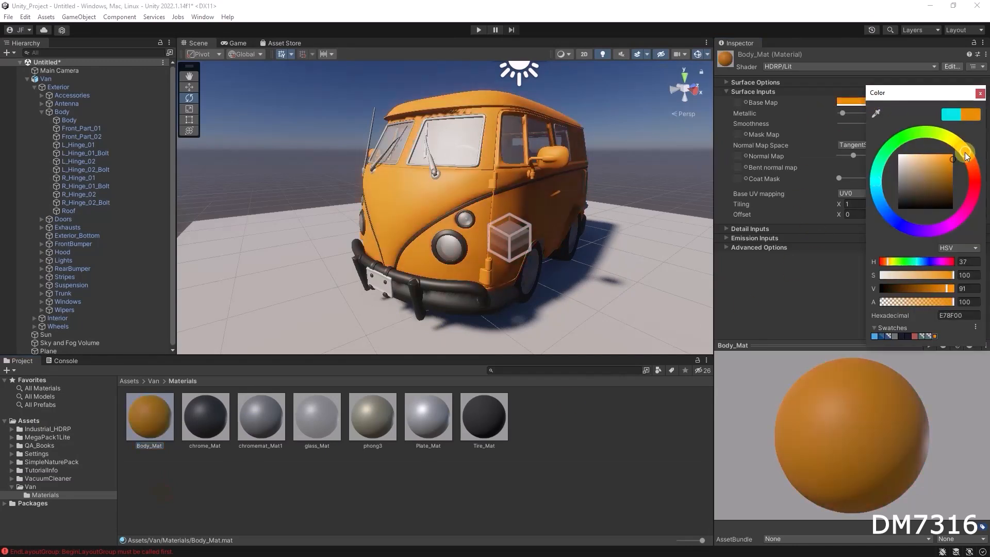
click(656, 426)
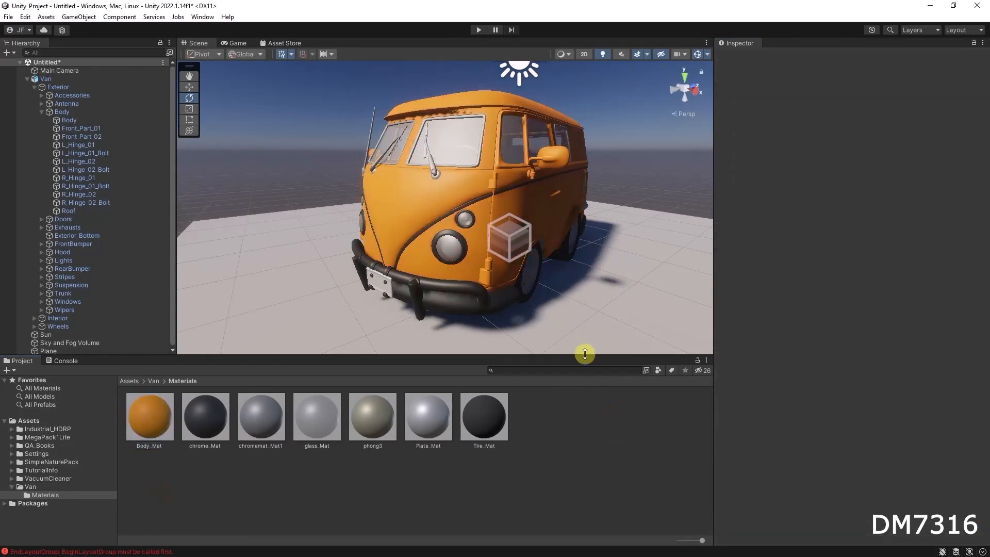
Enlarge the scene view, select the front bumper's Pipe object and expand its chrome_Mat material settings.
drag(585, 355, 581, 399)
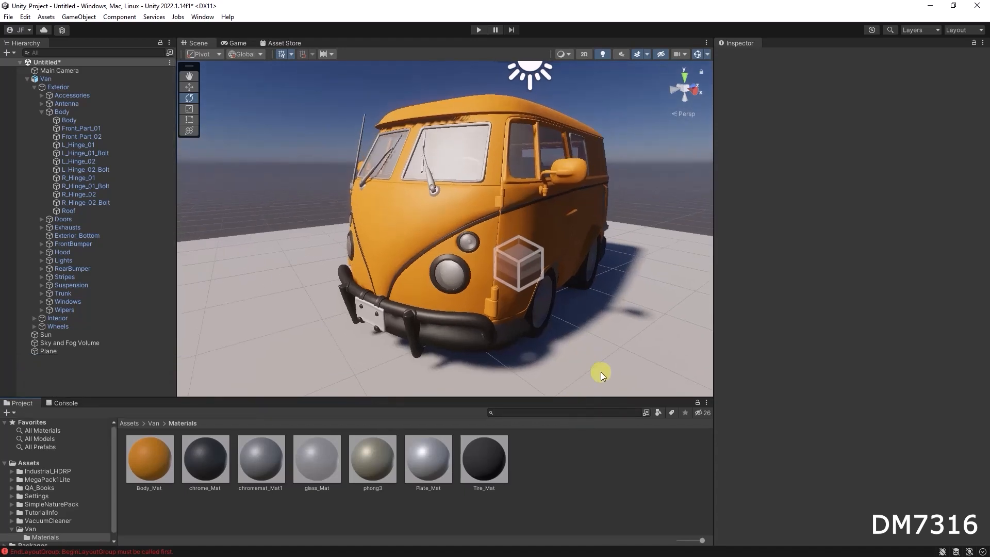
alt+drag(397, 327, 411, 243)
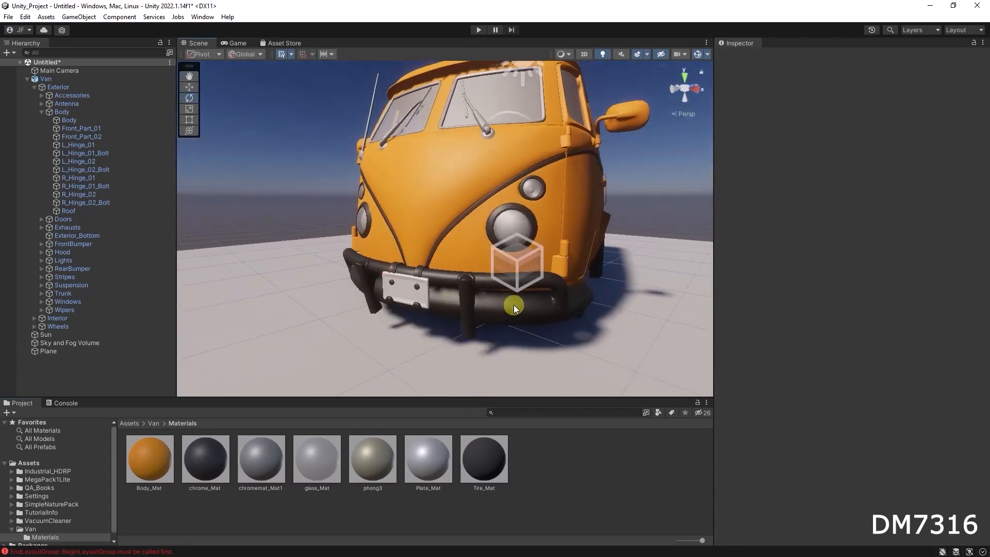
alt+drag(514, 305, 642, 307)
alt+drag(561, 312, 466, 284)
click(454, 286)
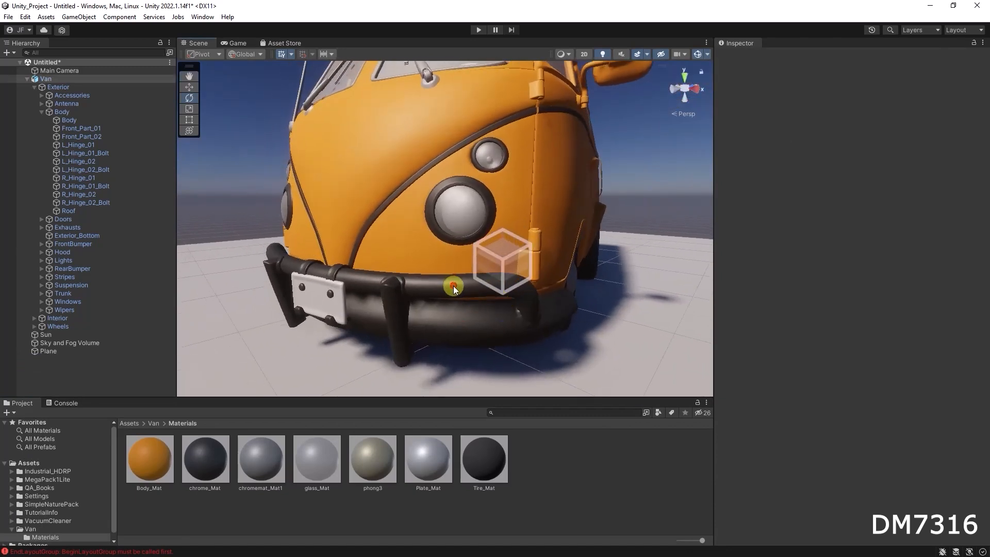
click(423, 288)
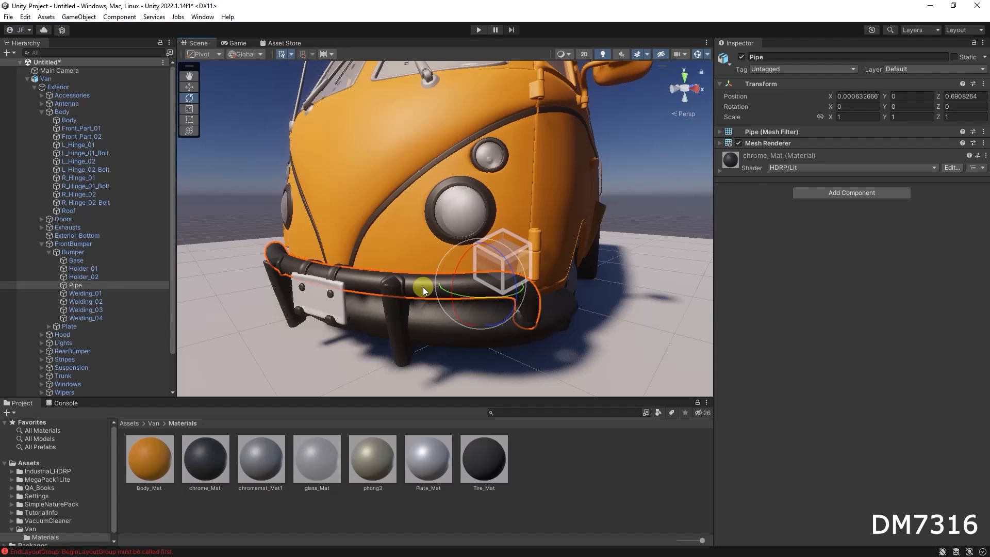
click(720, 173)
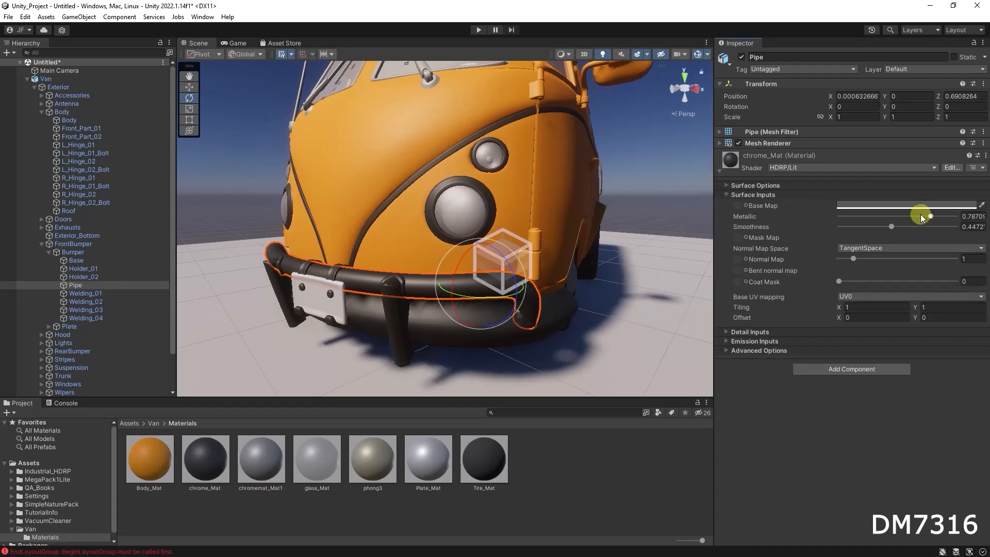
Set chrome_Mat's metallic and smoothness to their maximum and its base map colour to white, then check the bumper in the scene.
drag(931, 217, 957, 217)
drag(893, 227, 980, 225)
click(942, 207)
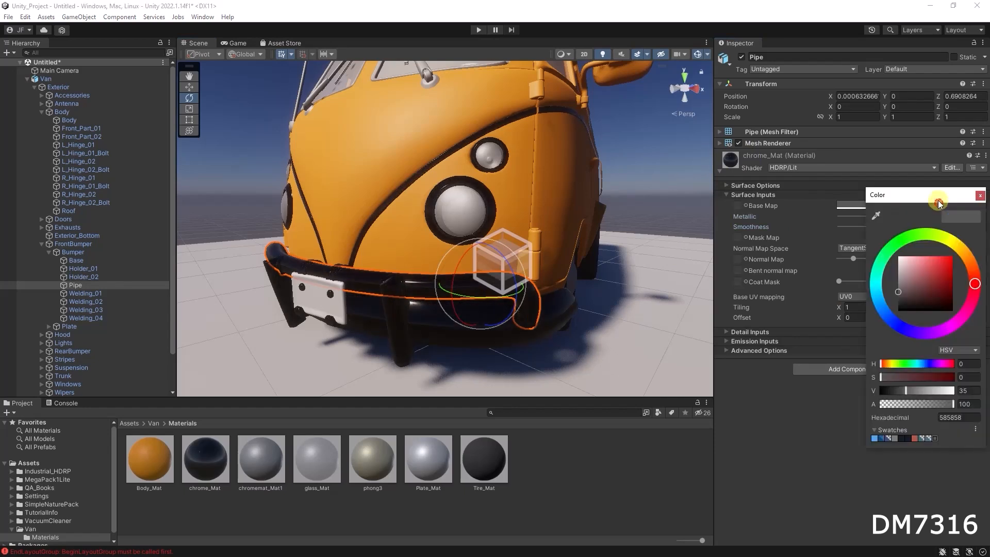
drag(901, 260, 890, 248)
click(639, 161)
alt+drag(639, 161, 434, 281)
click(433, 281)
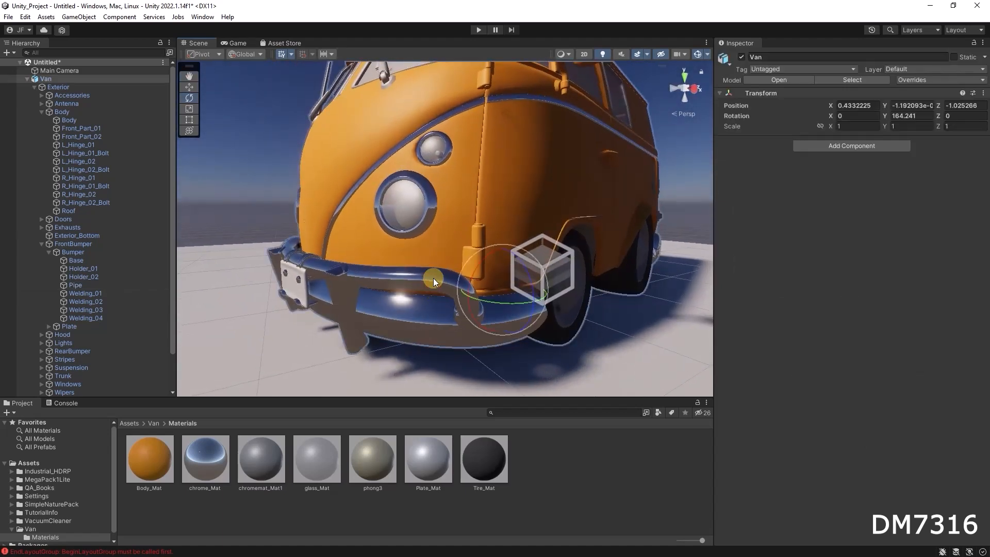
Select the licence plate on the van's front bumper and examine the surface inputs of its Plate_Mat material.
alt+drag(557, 177, 436, 204)
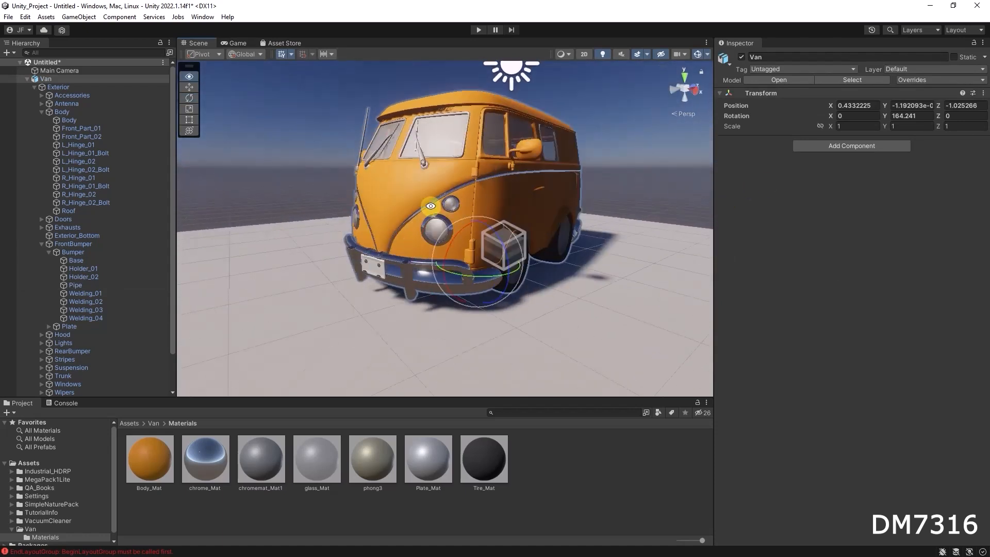
alt+right_drag(433, 202, 636, 197)
scroll(436, 223, up, 3)
alt+drag(342, 241, 500, 214)
scroll(437, 205, up, 3)
middle_drag(438, 205, 470, 198)
click(443, 262)
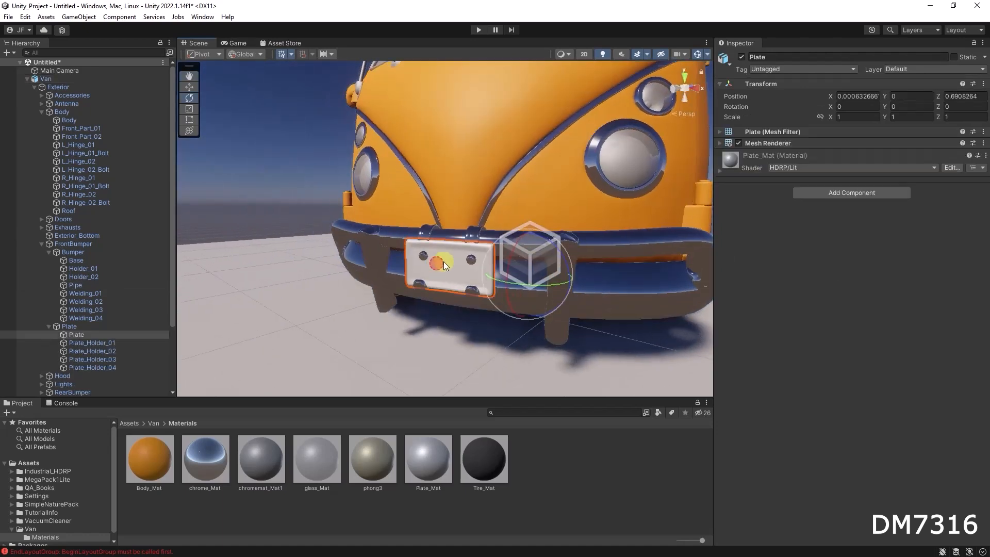
click(444, 261)
click(444, 253)
click(721, 169)
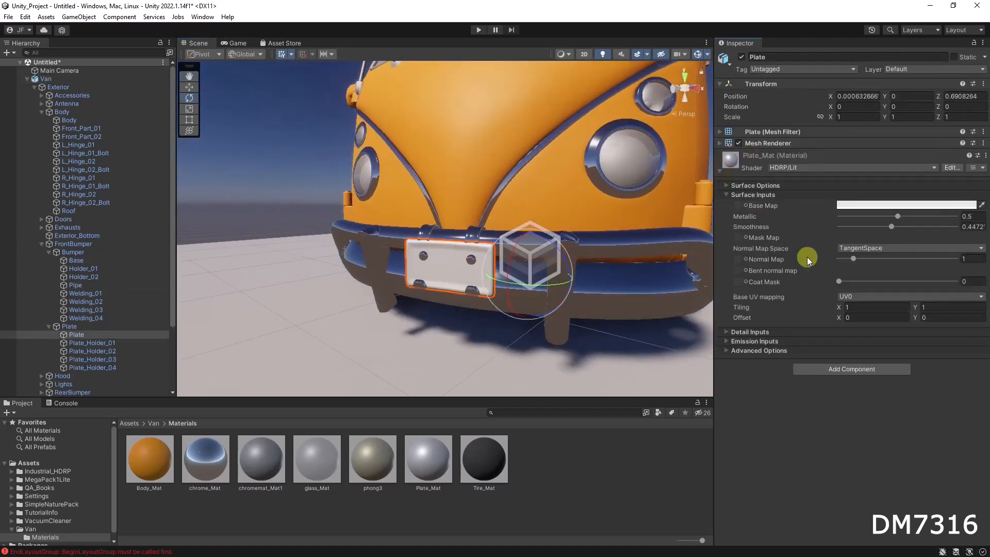
Extract the Van asset's embedded textures into a new folder named Textures inside the Van folder.
click(153, 423)
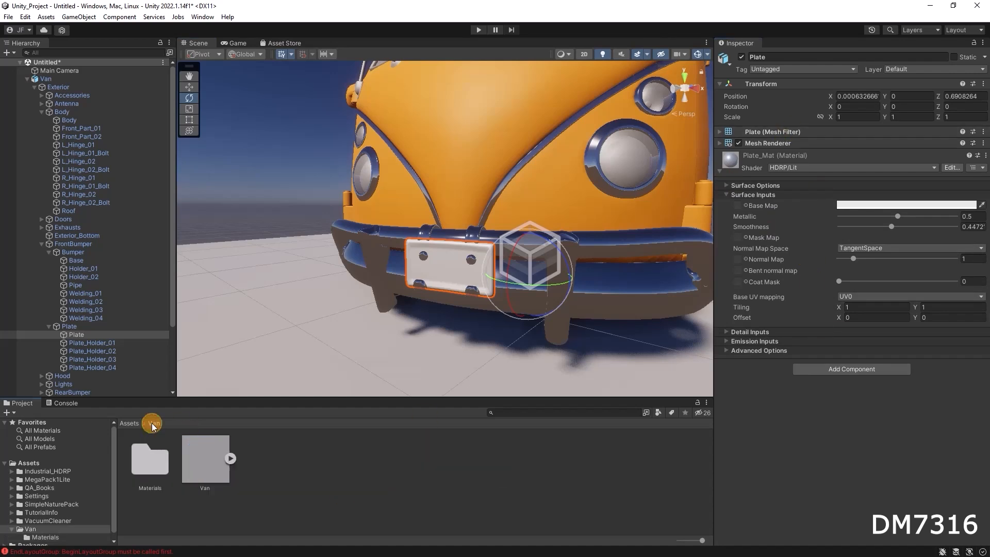
click(200, 454)
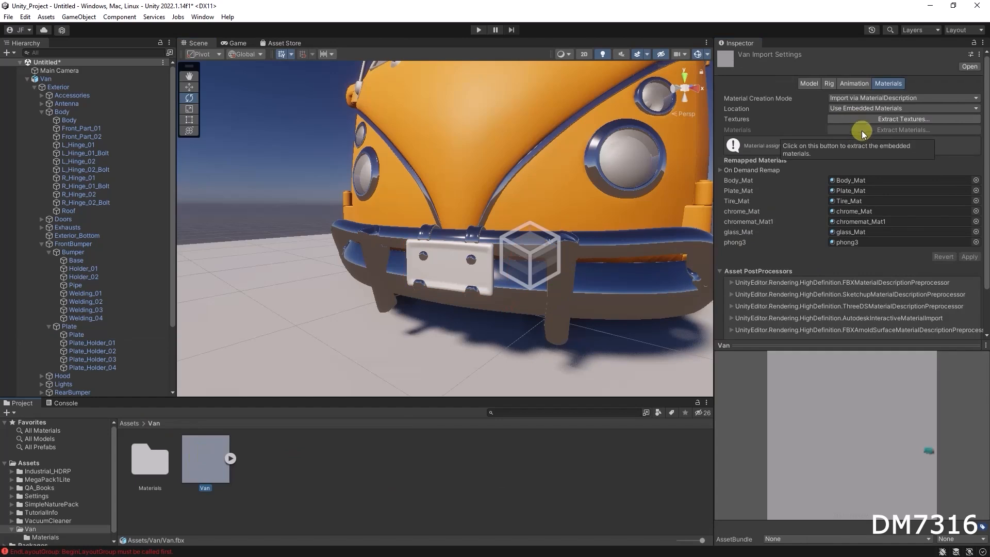
click(869, 119)
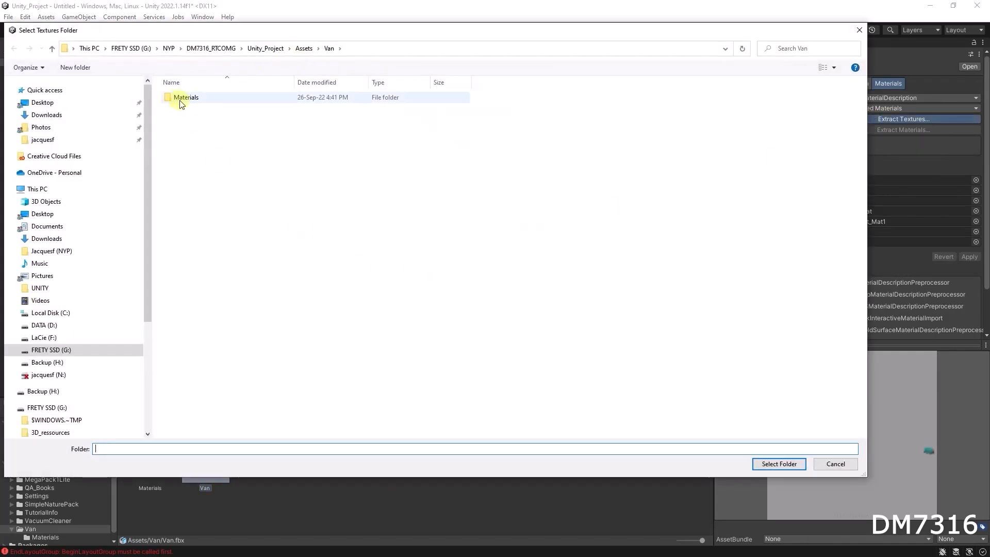
click(283, 246)
right_click(283, 245)
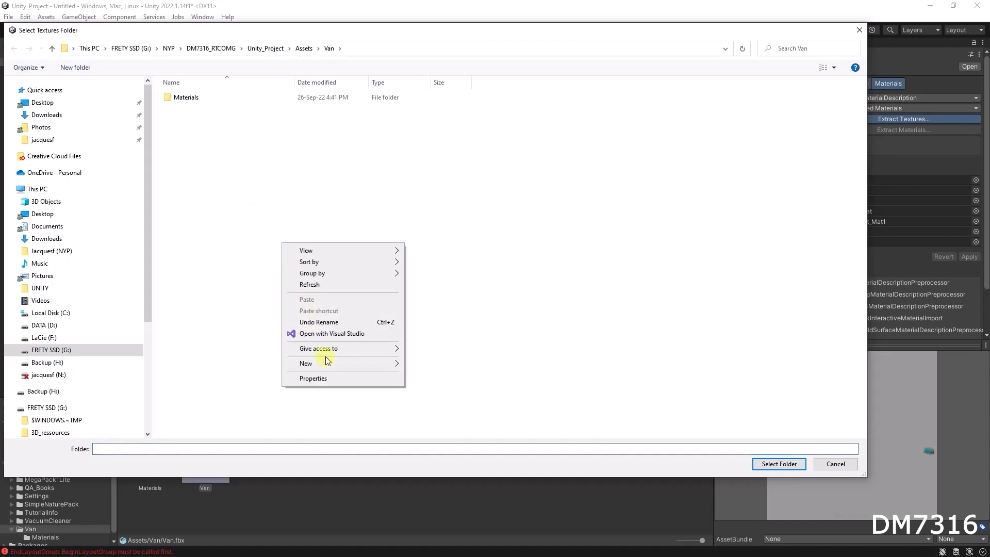
mouse_move(330, 364)
click(446, 365)
text(Textures)
key(Return)
click(218, 107)
click(219, 107)
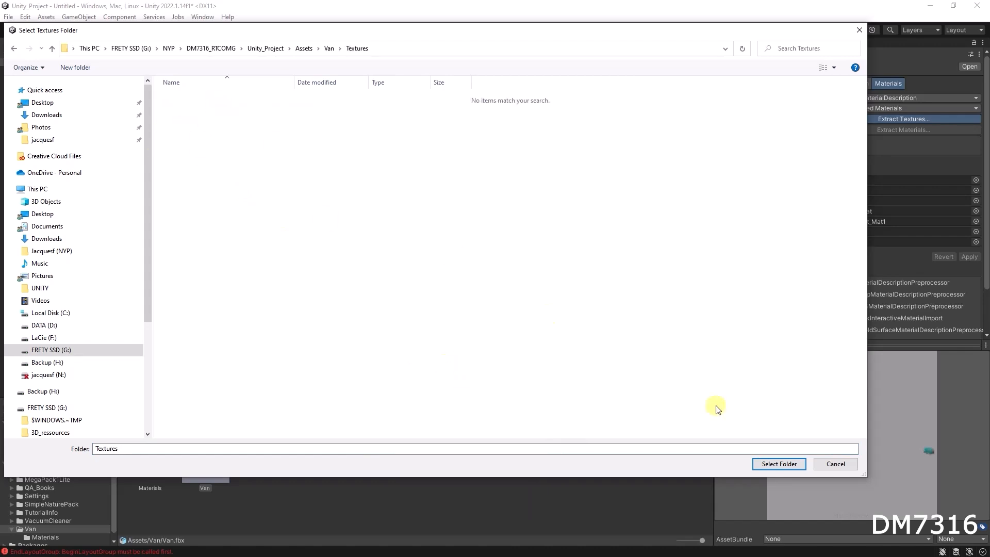
click(779, 464)
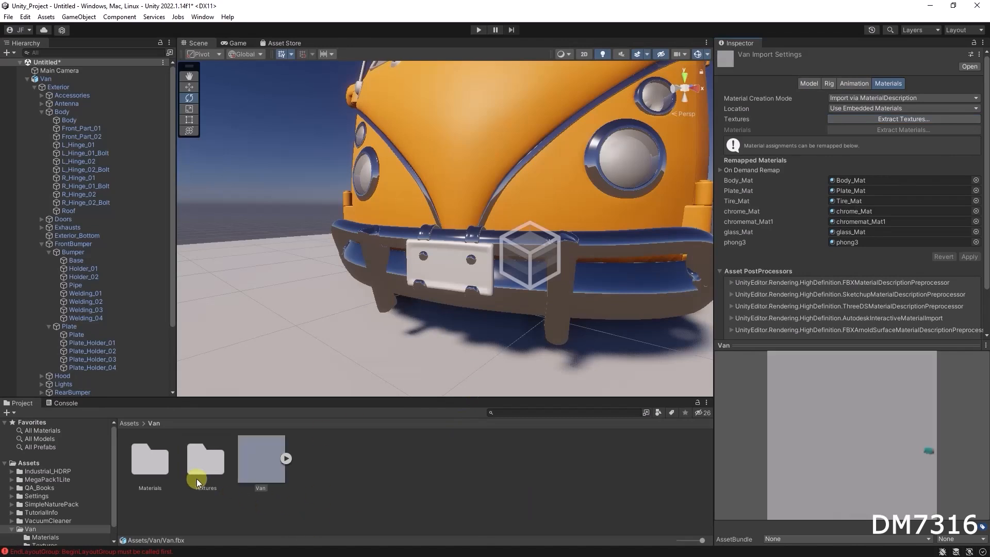
Open the Textures folder and inspect the extracted Plate_Refl, Plate_Diff and Plate_Norm textures.
double_click(203, 466)
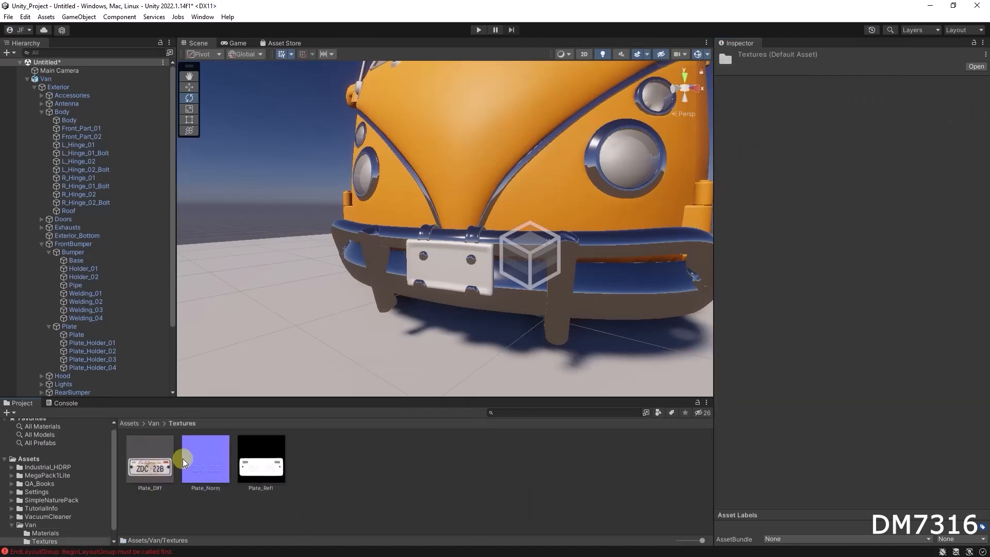
click(265, 463)
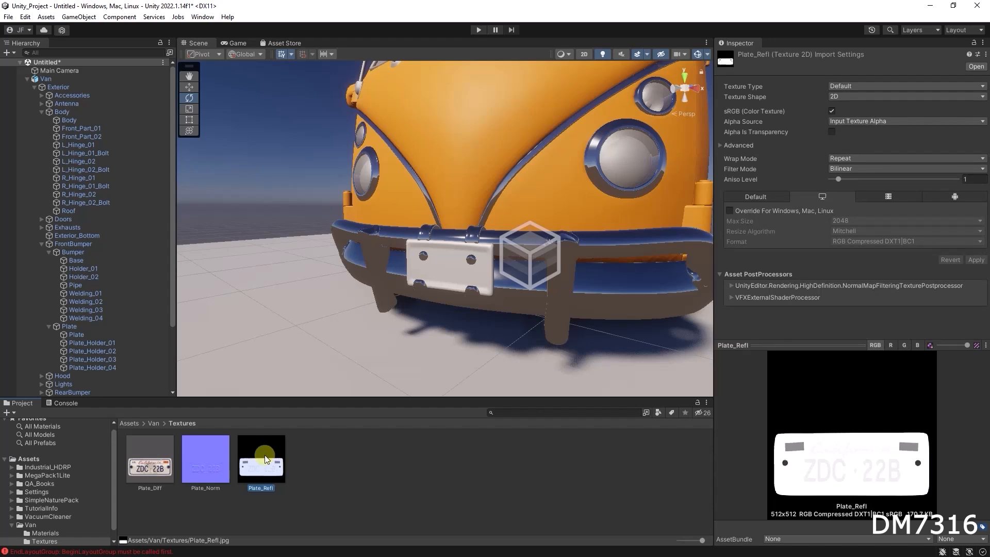
click(413, 464)
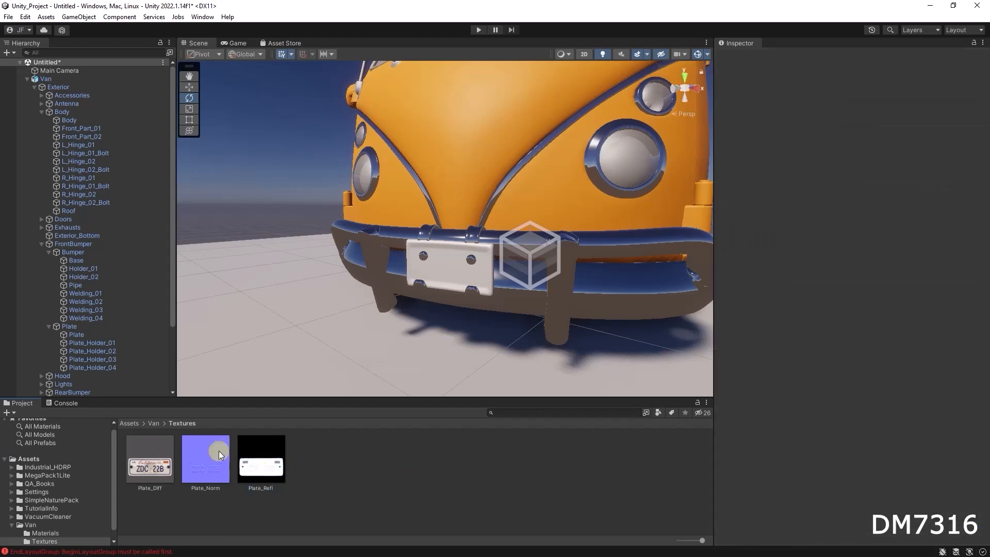
click(148, 459)
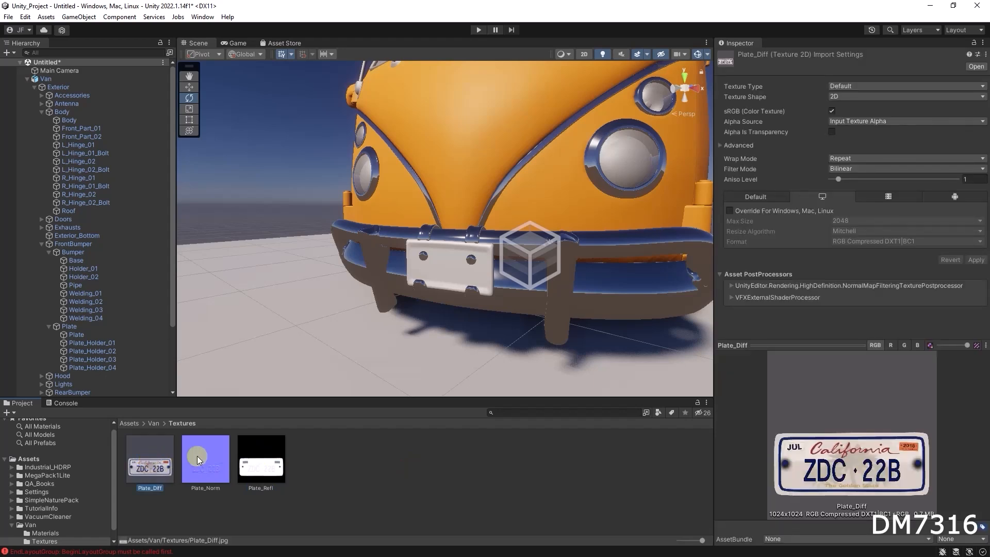
click(197, 456)
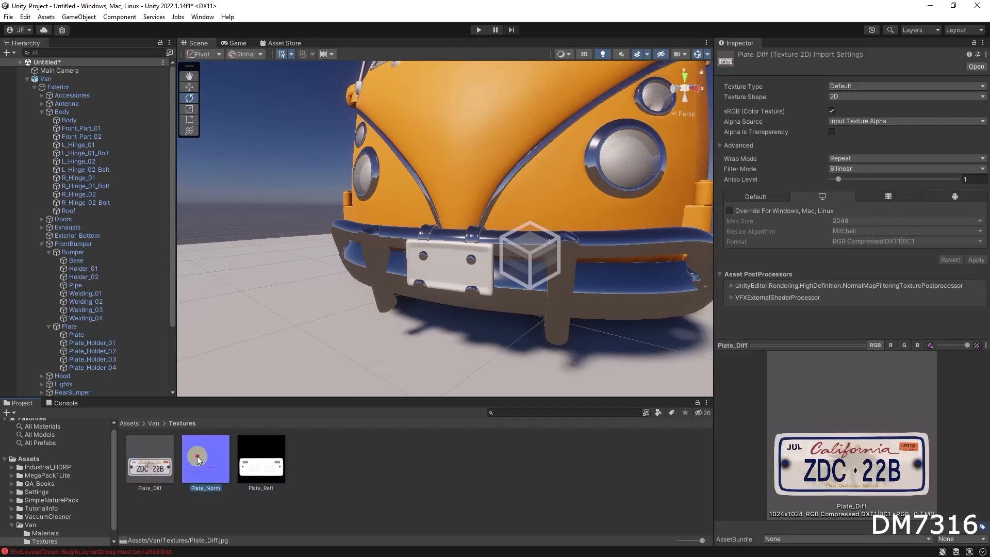
Assign the Plate_Diff texture as the base map of the Plate object's Plate_Mat material.
click(445, 263)
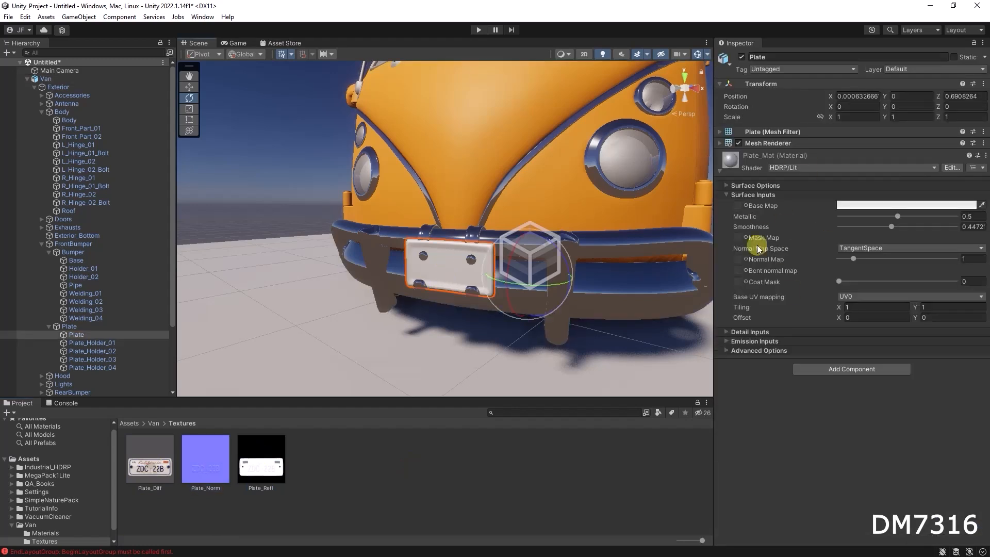
click(719, 169)
click(719, 169)
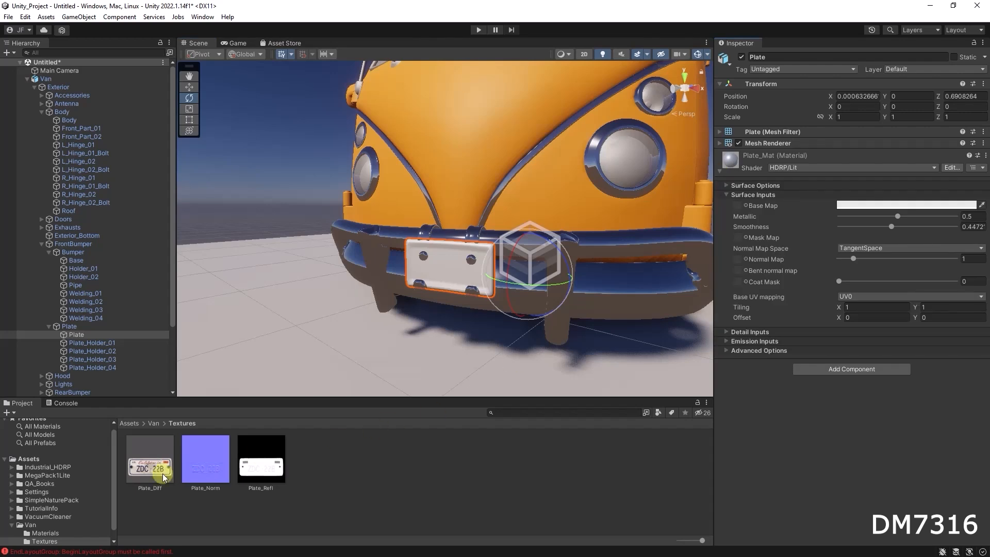
drag(151, 468, 737, 210)
drag(738, 206, 738, 206)
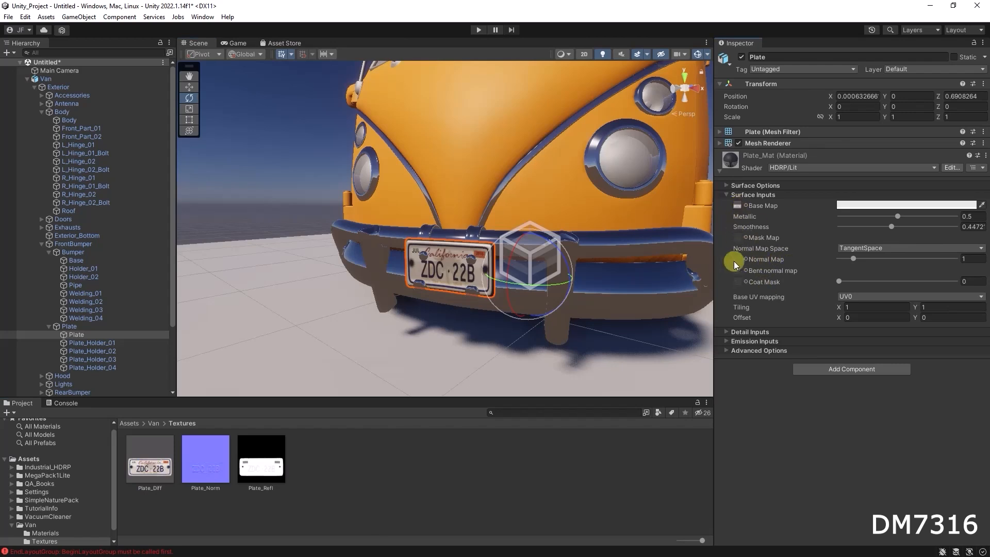
Set the Plate_Norm texture's type to Normal map and apply the import settings.
click(207, 454)
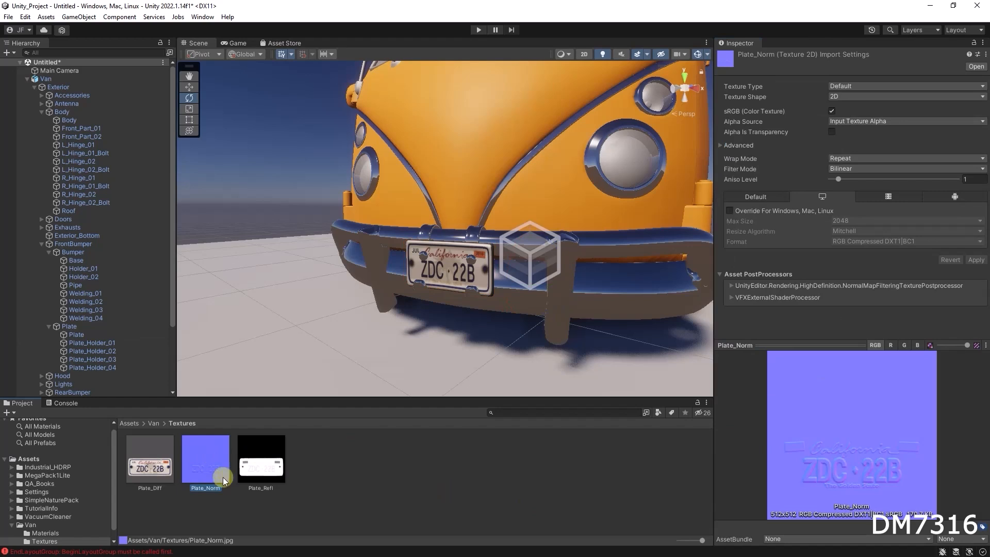
click(204, 456)
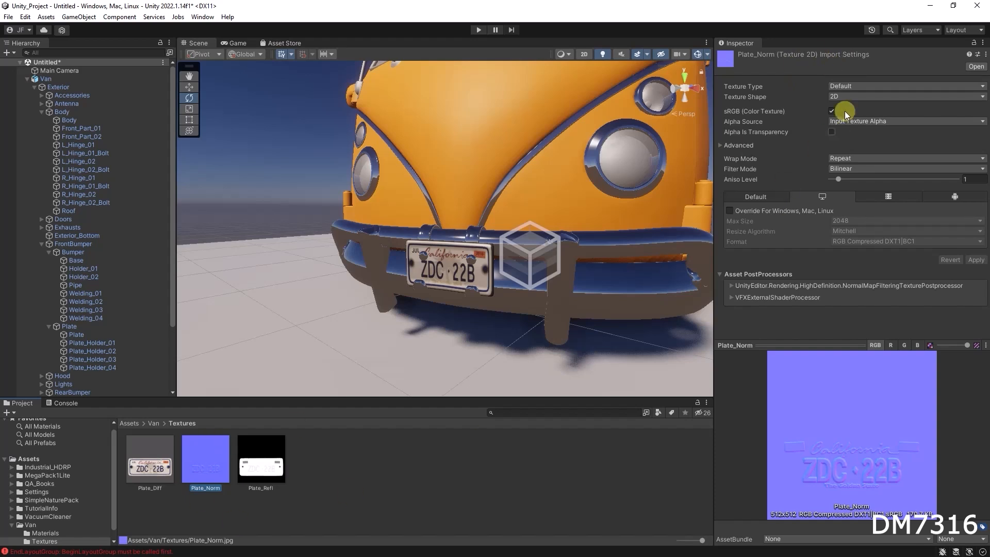
click(849, 85)
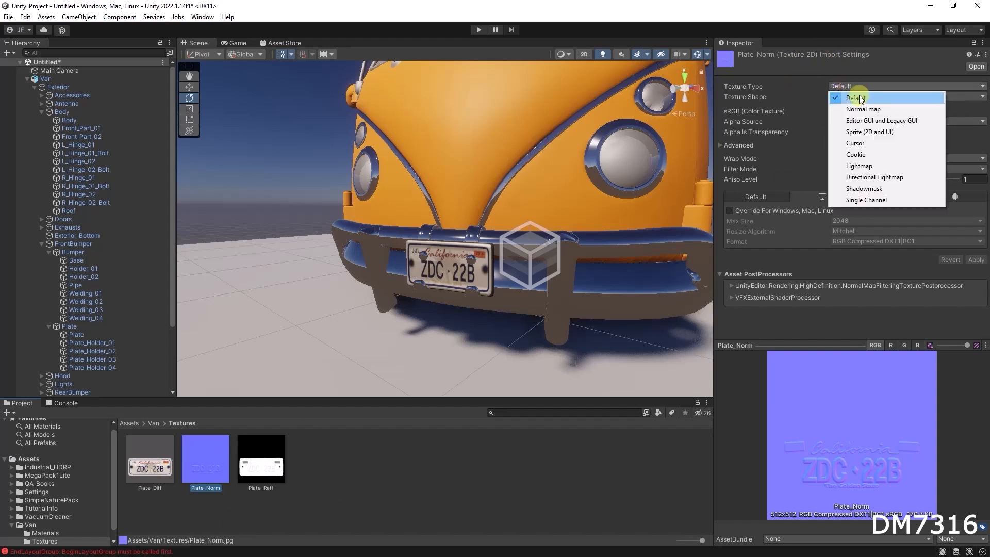
click(888, 110)
click(977, 251)
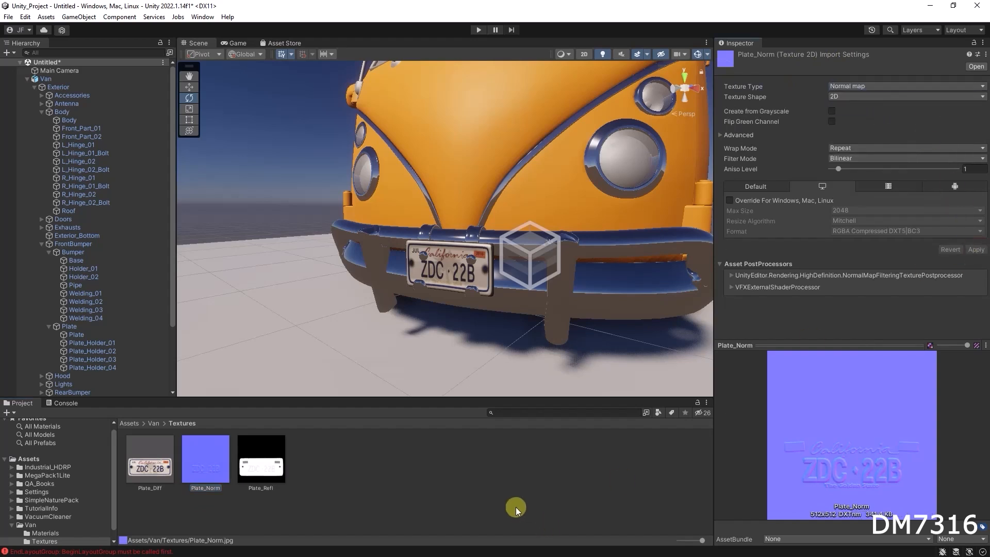
Assign the Plate_Norm texture as the normal map of Plate_Mat and inspect the plate's relief up close.
click(449, 267)
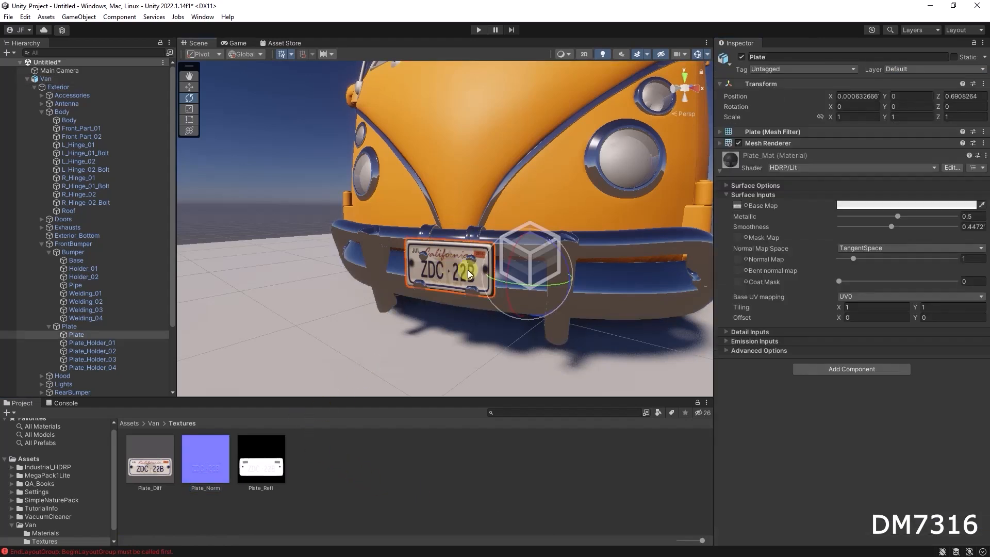
mouse_move(211, 459)
mouse_down()
mouse_move(609, 361)
mouse_move(743, 269)
mouse_move(739, 259)
mouse_up()
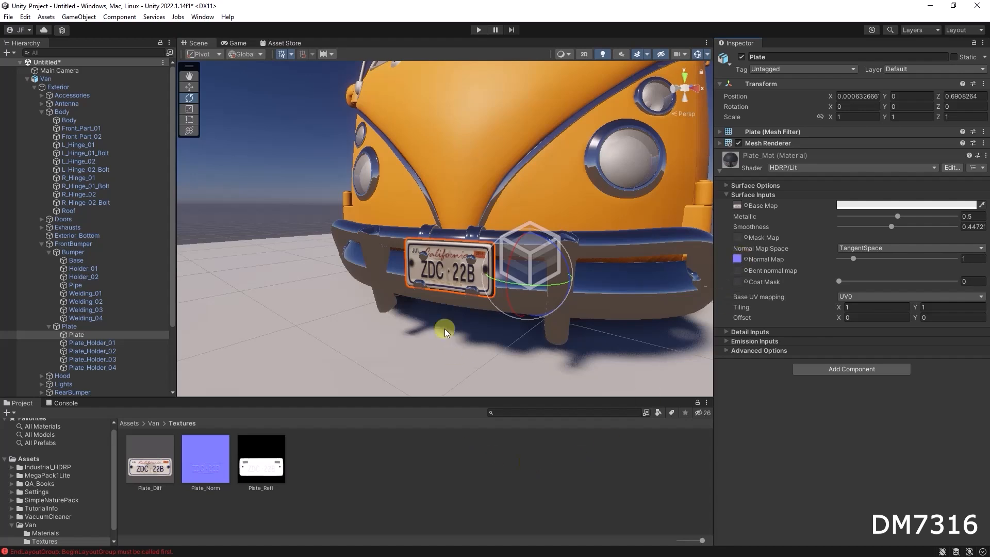
alt+drag(438, 287, 499, 265)
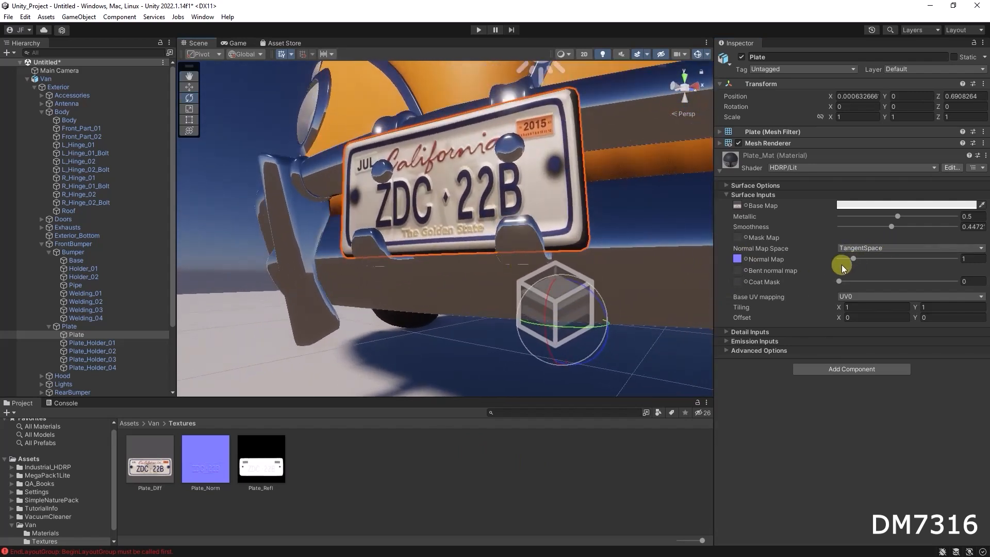
Tune the plate material to metallic 0.205, smoothness 0.667 and normal map strength 0.89, and check it on the whole van.
mouse_move(852, 261)
mouse_down()
mouse_move(883, 249)
mouse_move(833, 240)
mouse_move(854, 259)
mouse_up()
mouse_move(891, 227)
mouse_down()
mouse_move(942, 222)
mouse_move(852, 218)
mouse_move(932, 230)
mouse_move(919, 231)
mouse_up()
scroll(582, 198, down, 5)
alt+drag(503, 212, 481, 271)
alt+right_drag(453, 221, 331, 210)
alt+drag(480, 163, 502, 209)
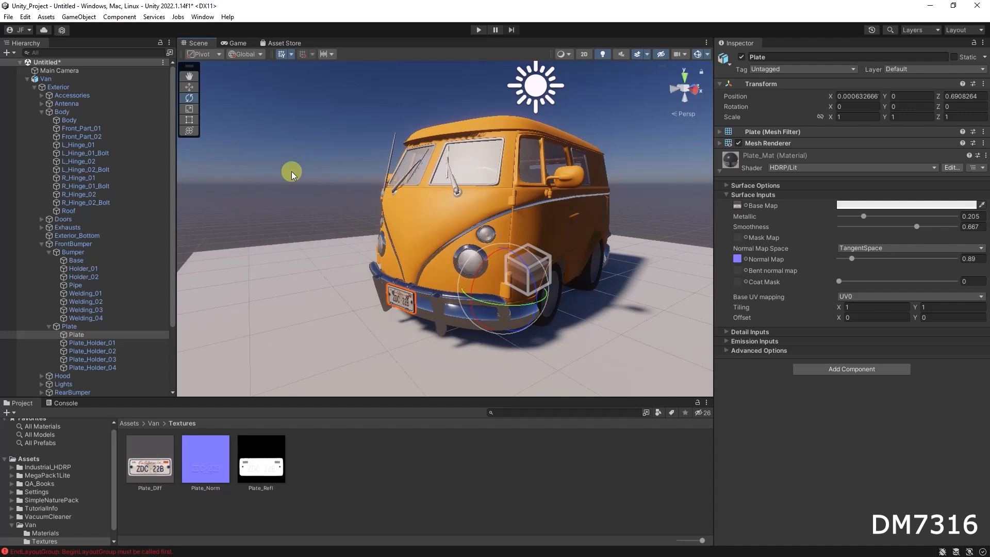
Collapse the Van hierarchy, open the VacuumCleaner asset folder and add the VacuumCleaner prefab to the scene.
click(33, 80)
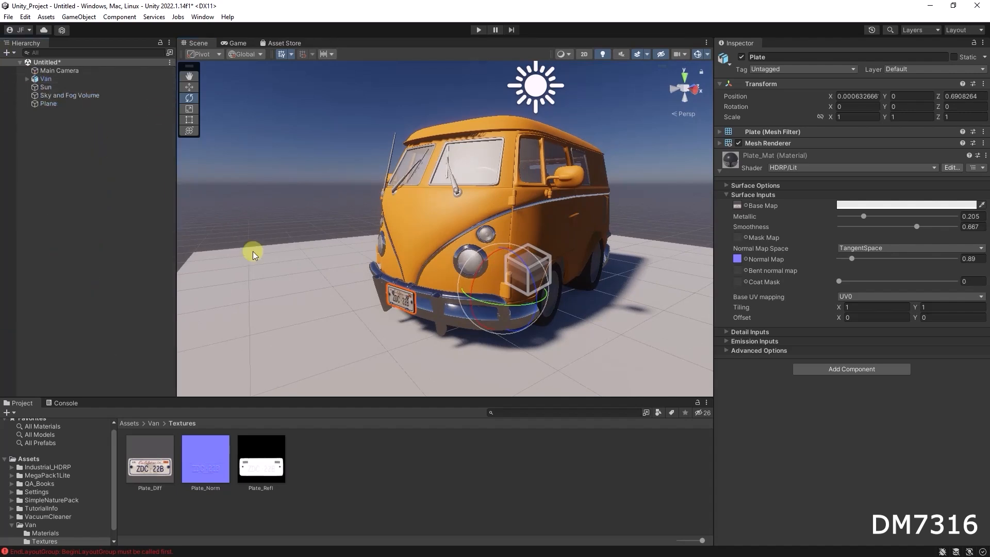
click(11, 525)
click(12, 520)
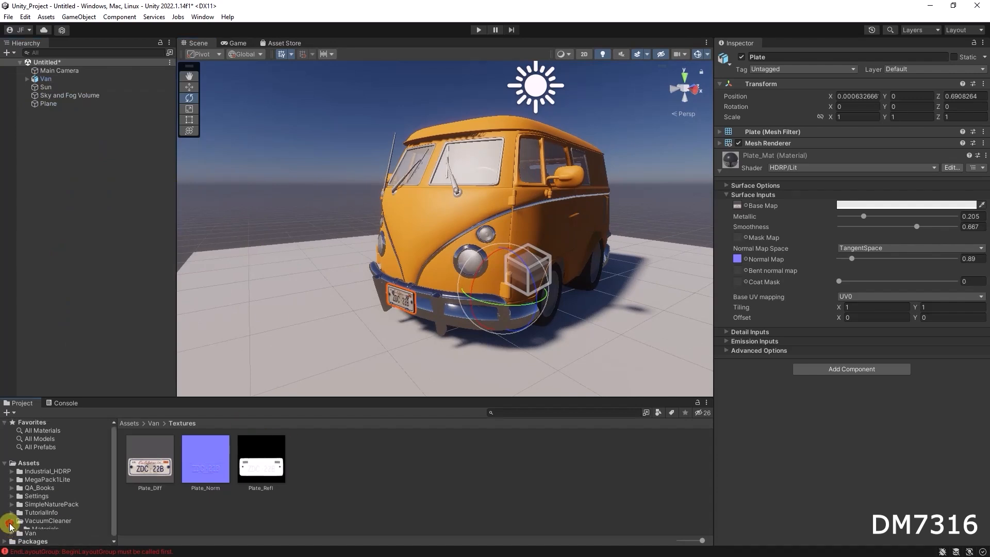
click(48, 520)
drag(428, 458, 110, 327)
Place the vacuum cleaner in front of the van, rotated 150.326° about Y, and select its source prefab.
alt+drag(292, 316, 584, 288)
scroll(571, 290, down, 4)
alt+drag(540, 263, 497, 237)
scroll(633, 245, up, 3)
alt+drag(656, 245, 522, 253)
middle_drag(521, 253, 548, 233)
alt+drag(548, 233, 527, 253)
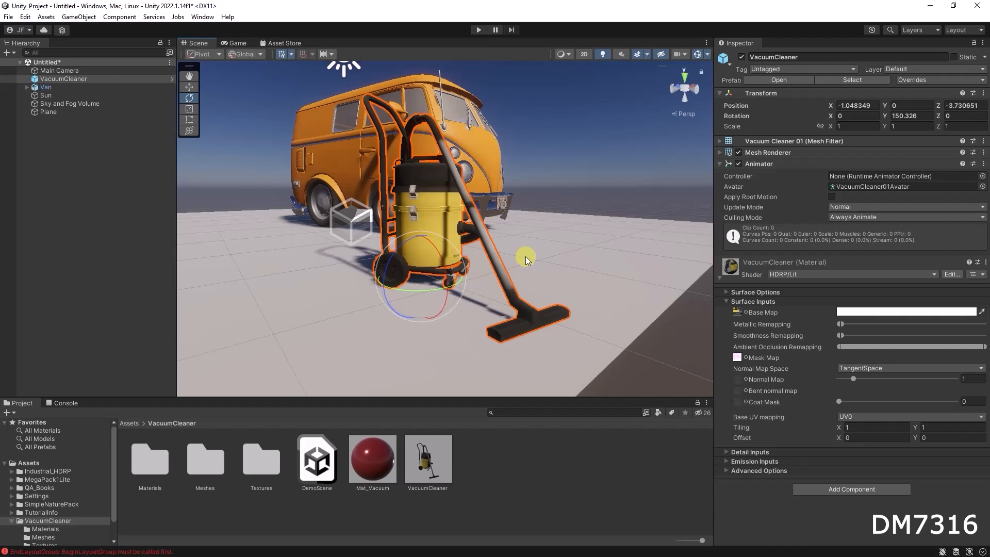
click(435, 457)
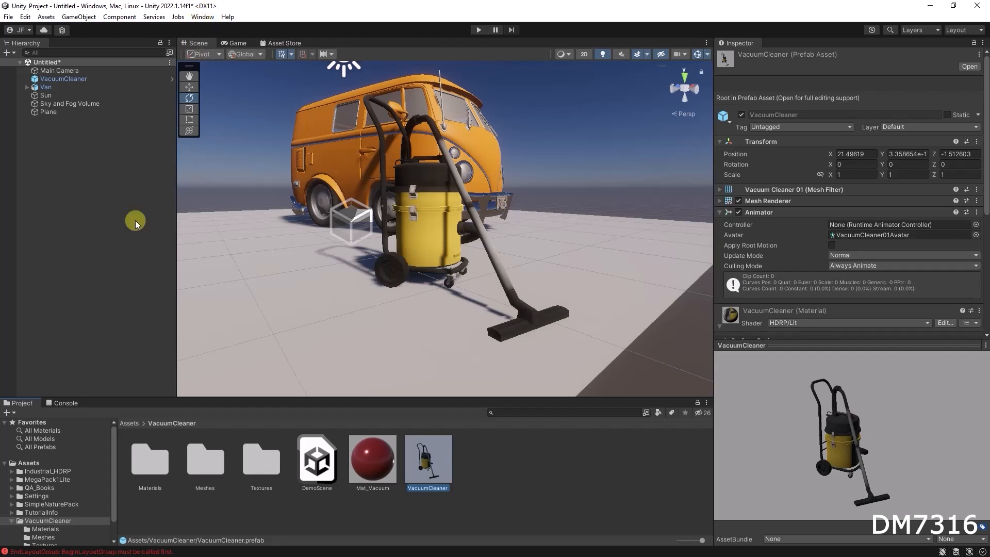
Open the Package Manager, show the Unity Registry packages without a search filter and browse the full package list.
click(205, 16)
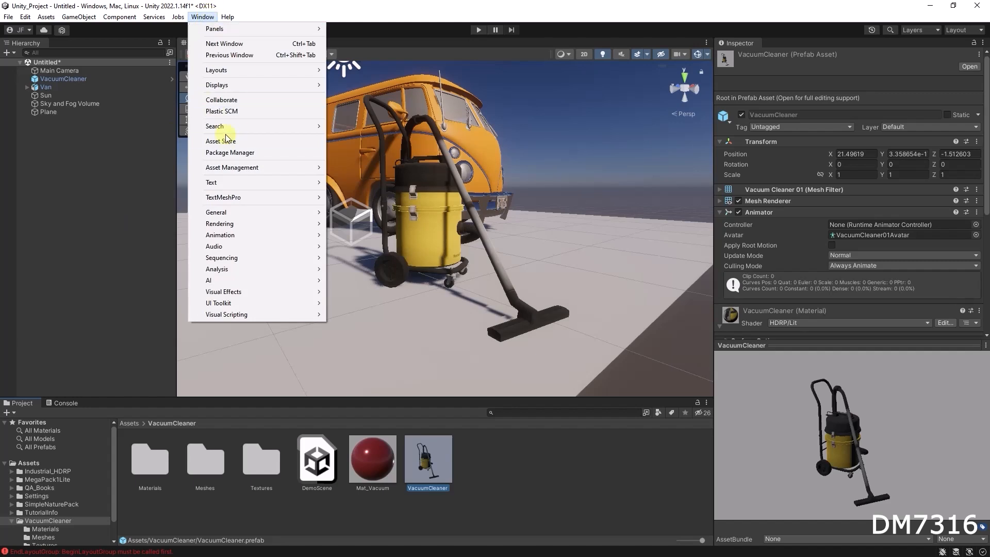
click(247, 152)
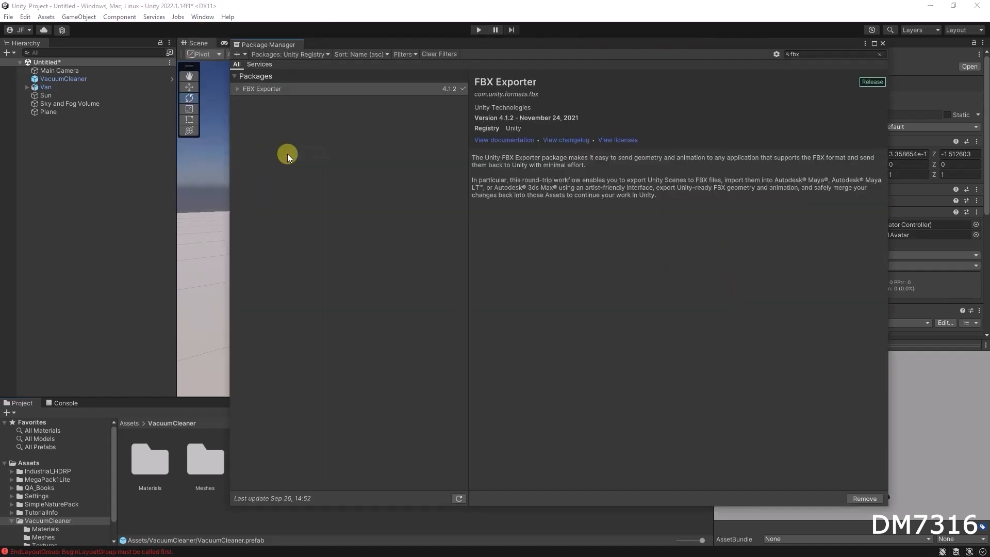
drag(513, 42, 397, 69)
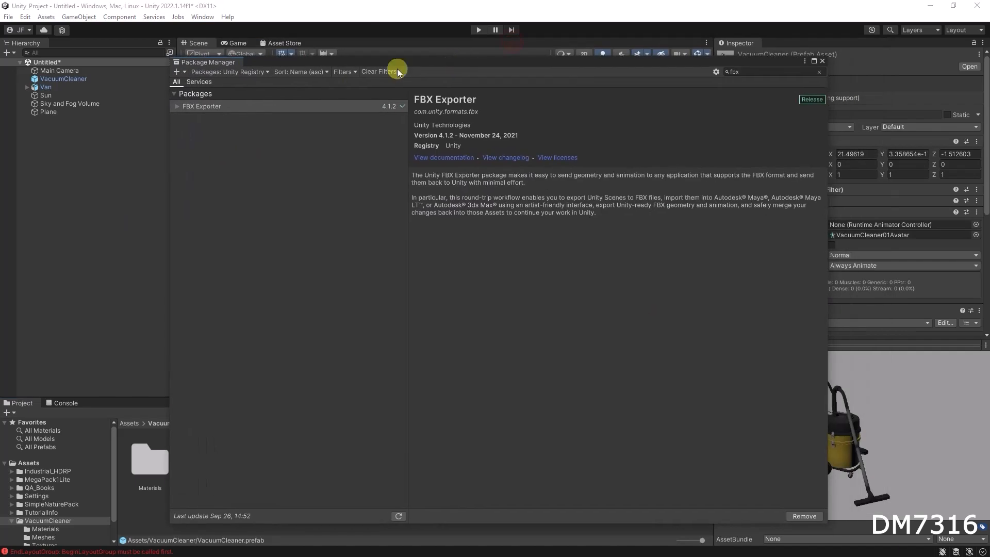
click(245, 69)
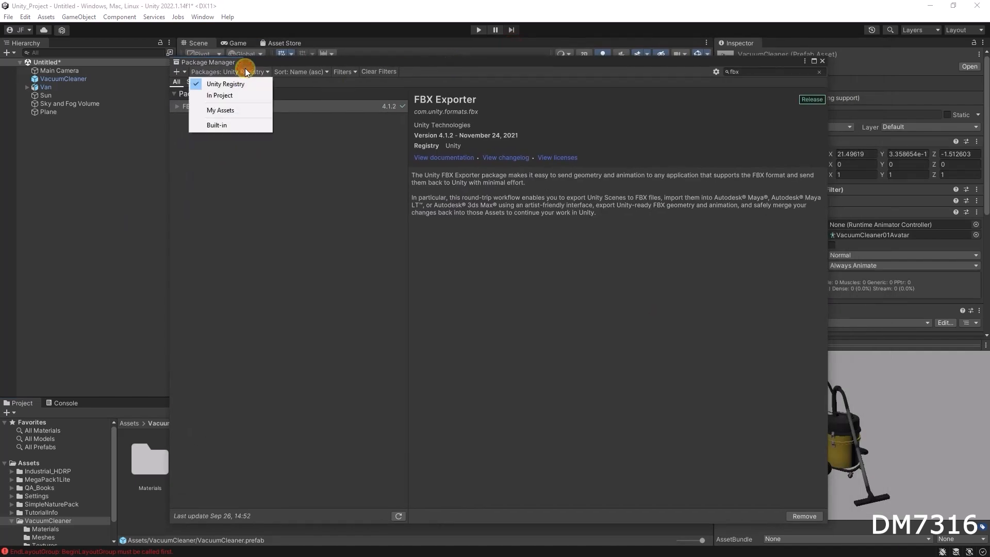
click(219, 81)
click(818, 72)
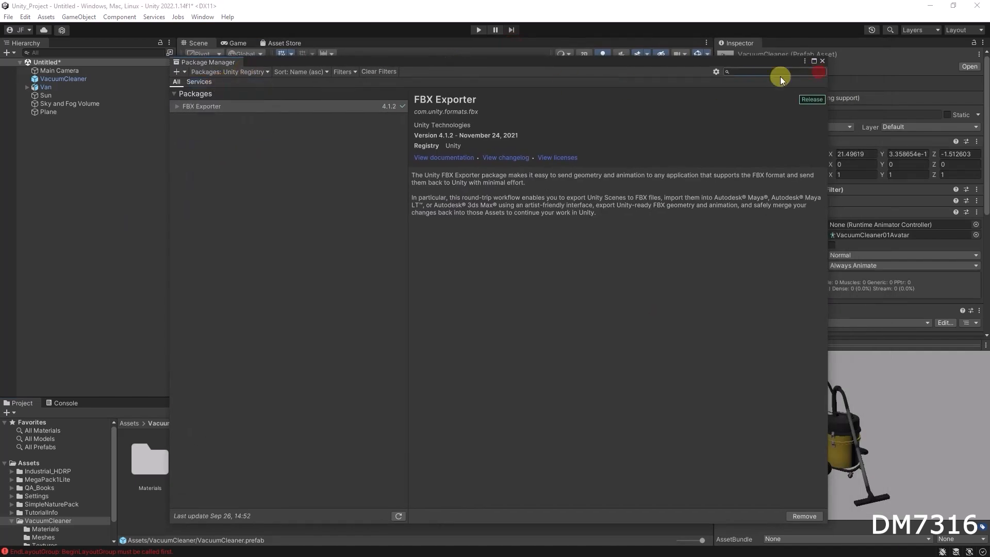
click(225, 126)
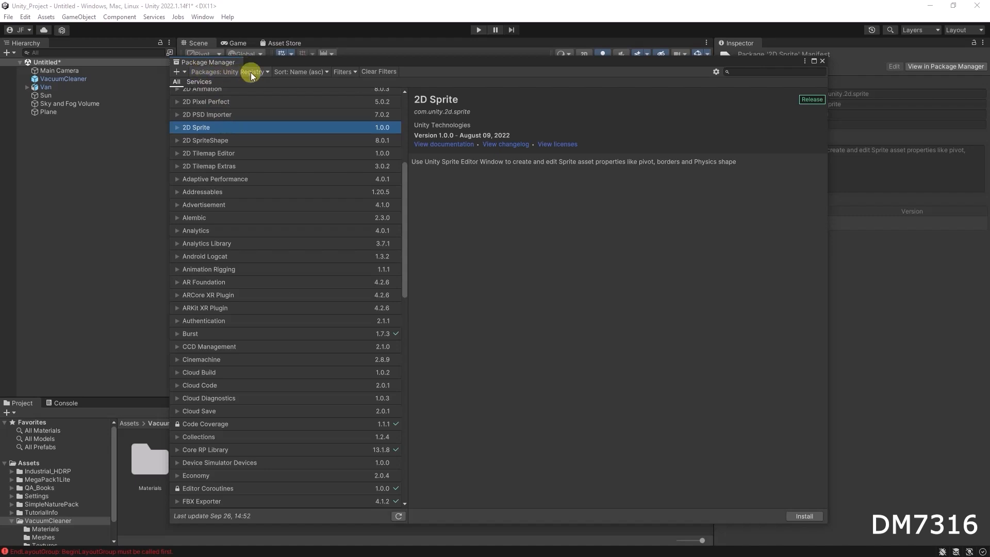
scroll(290, 222, down, 10)
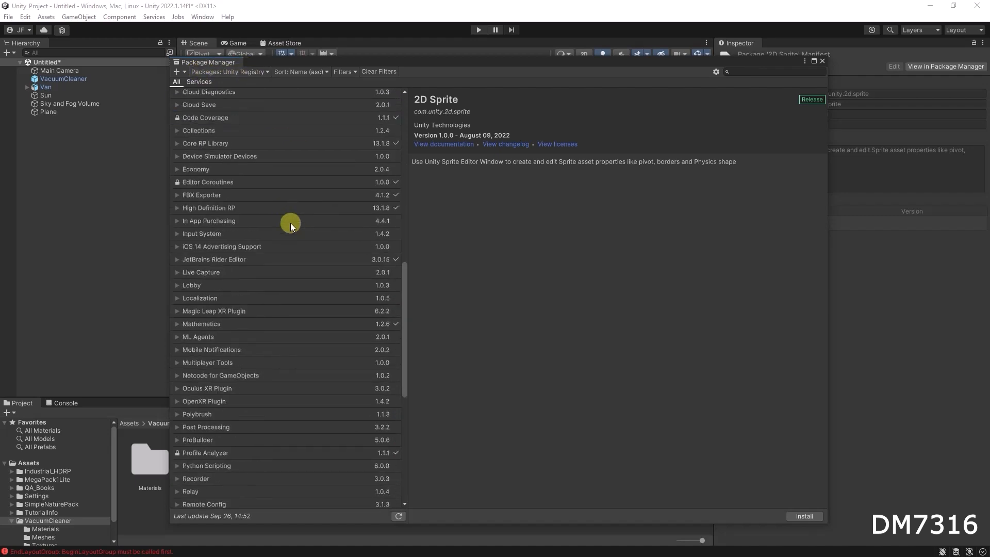
scroll(289, 223, up, 15)
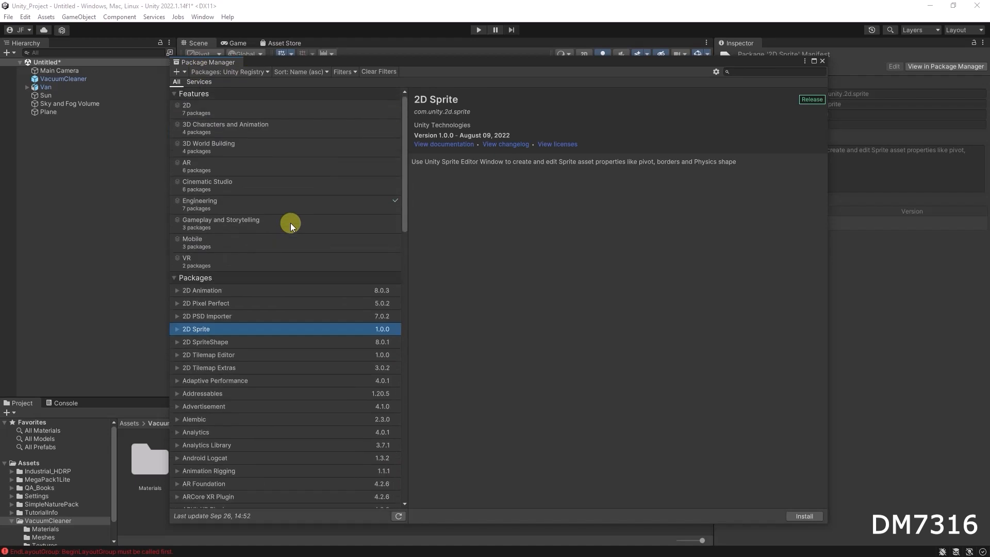
Search the registry packages for fbx, check the FBX Exporter package and close the Package Manager.
click(777, 72)
text(fbx)
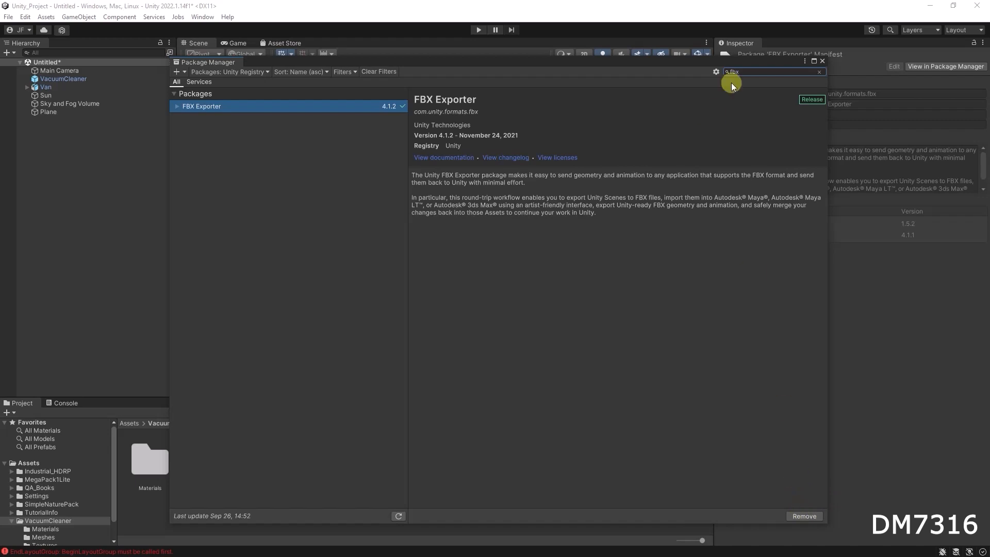
click(823, 62)
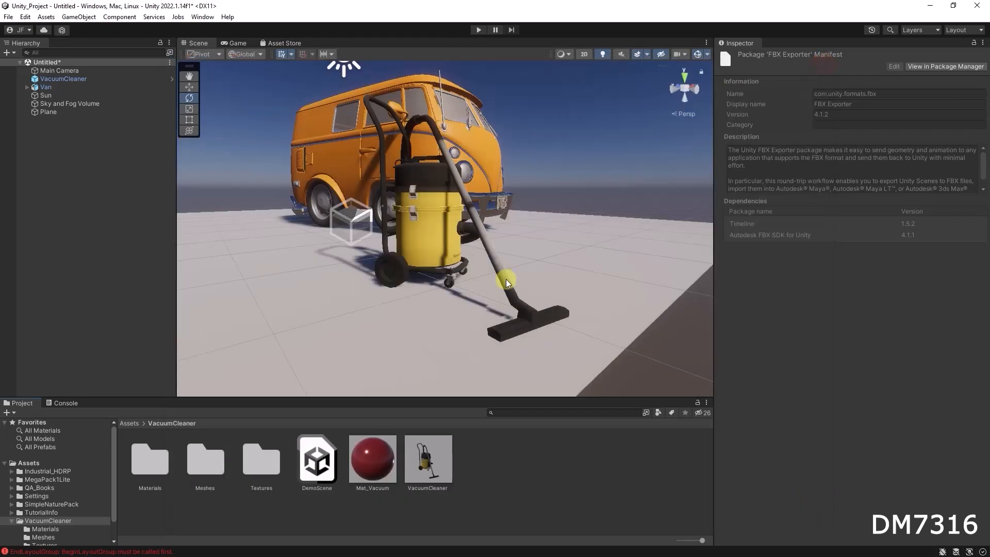
Start exporting the scene's VacuumCleaner object to FBX and set the export path to Assets/VacuumCleaner.
click(430, 240)
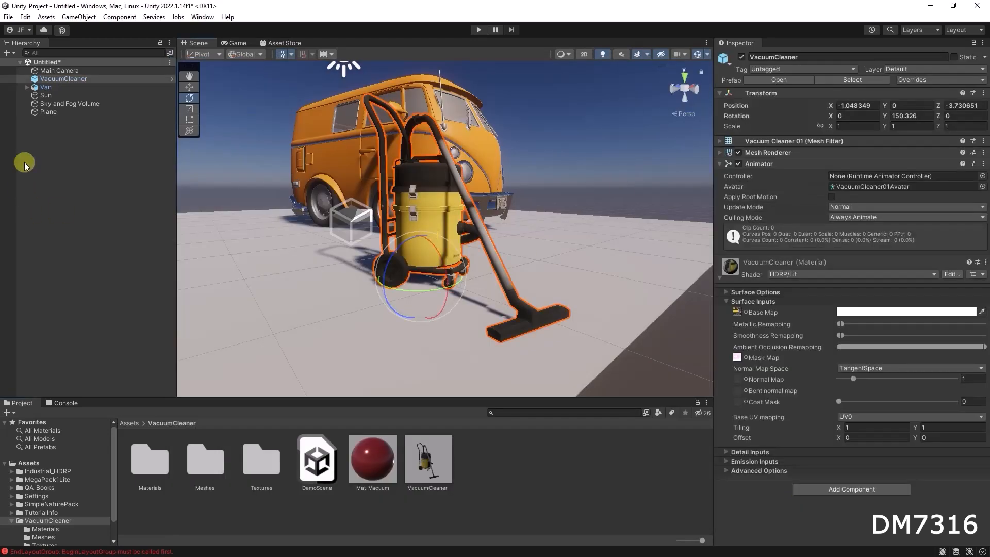
click(79, 79)
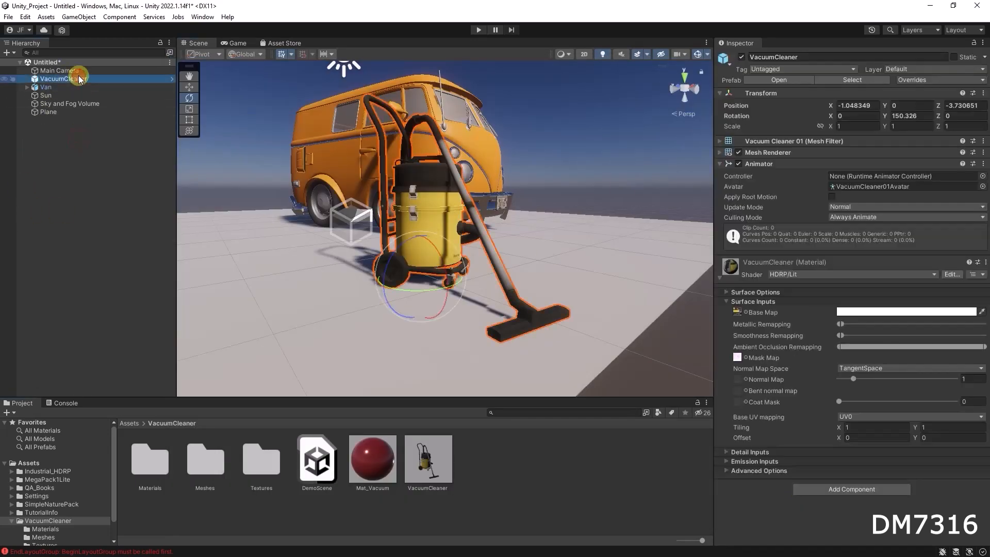
right_click(80, 79)
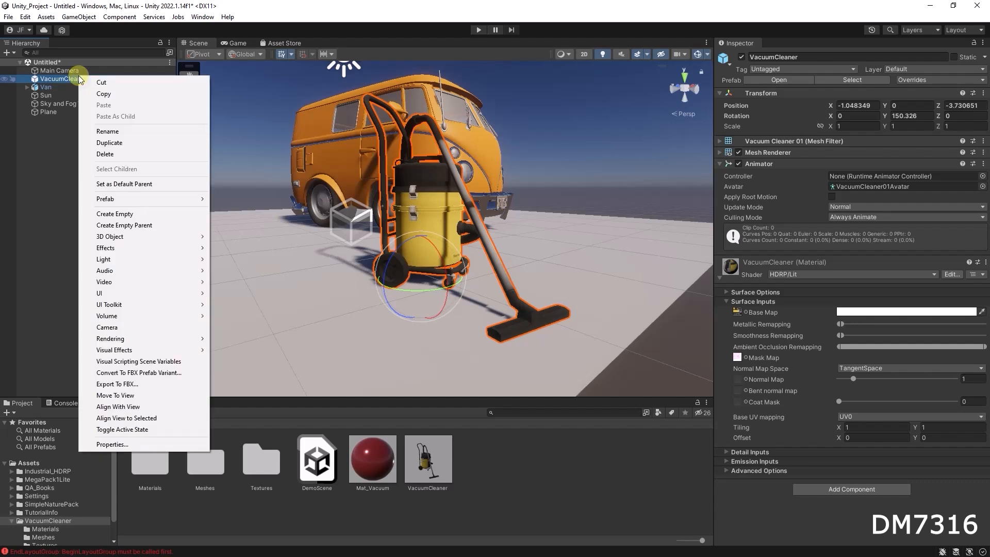
click(126, 385)
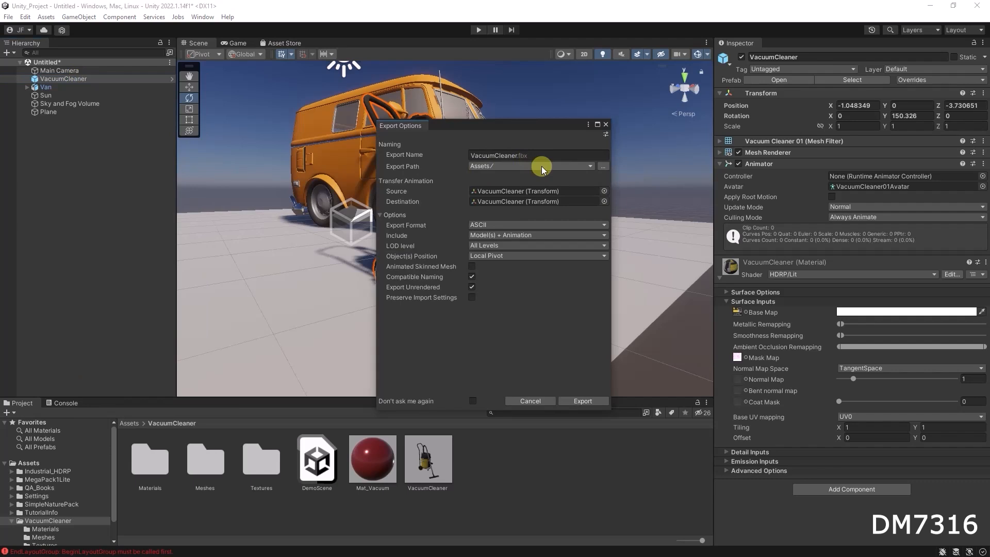
click(518, 164)
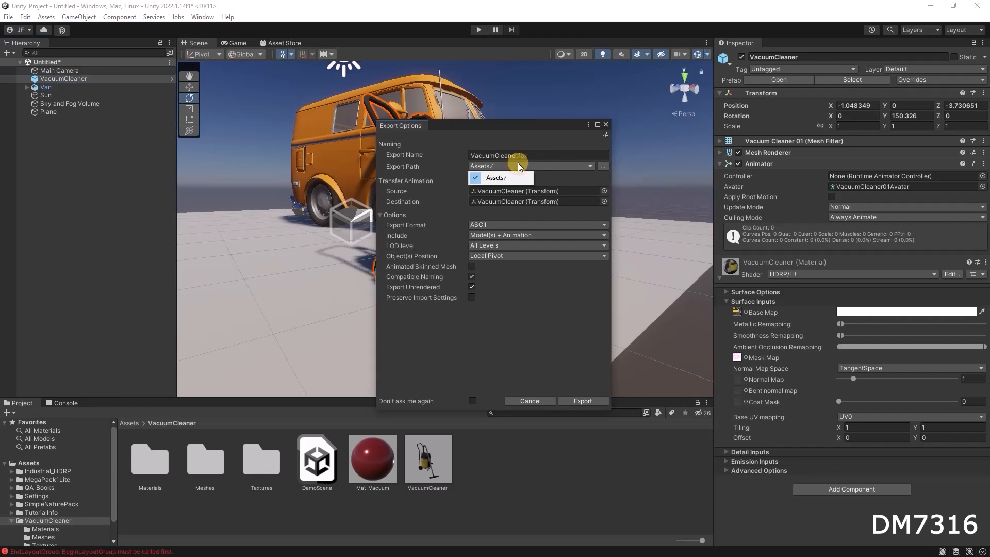
click(602, 165)
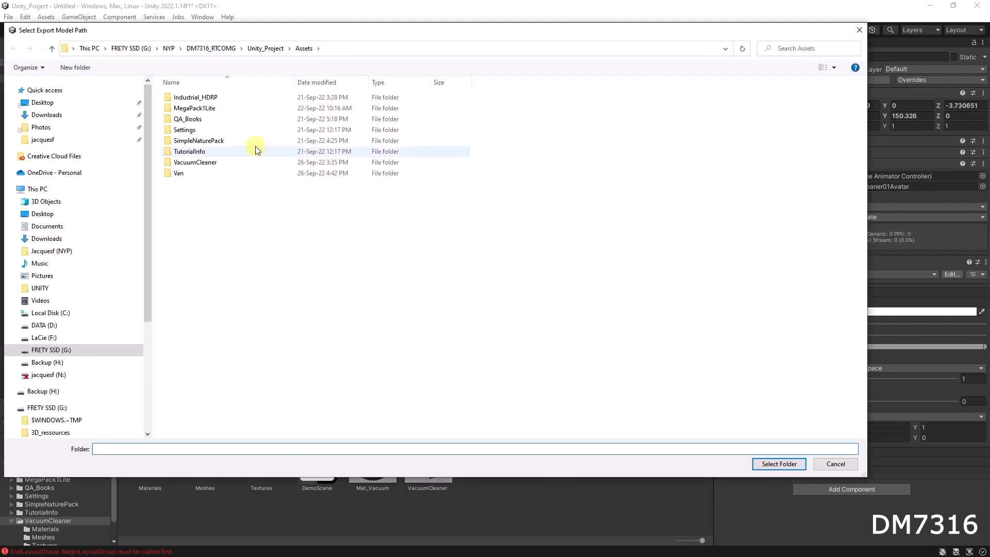
double_click(190, 163)
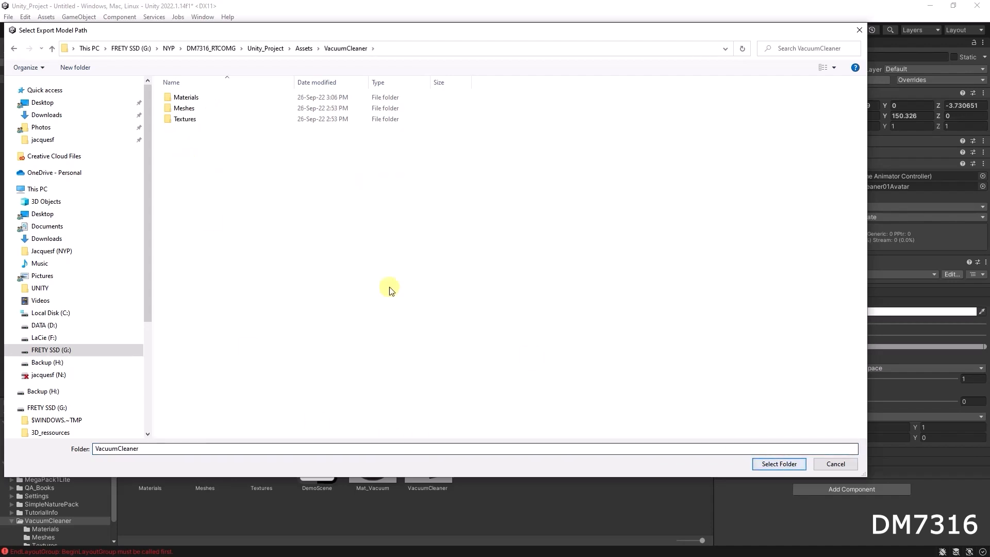
click(773, 464)
Keep VacuumCleaner as the export name and export it as an ASCII FBX including Model(s) + Animation.
click(532, 154)
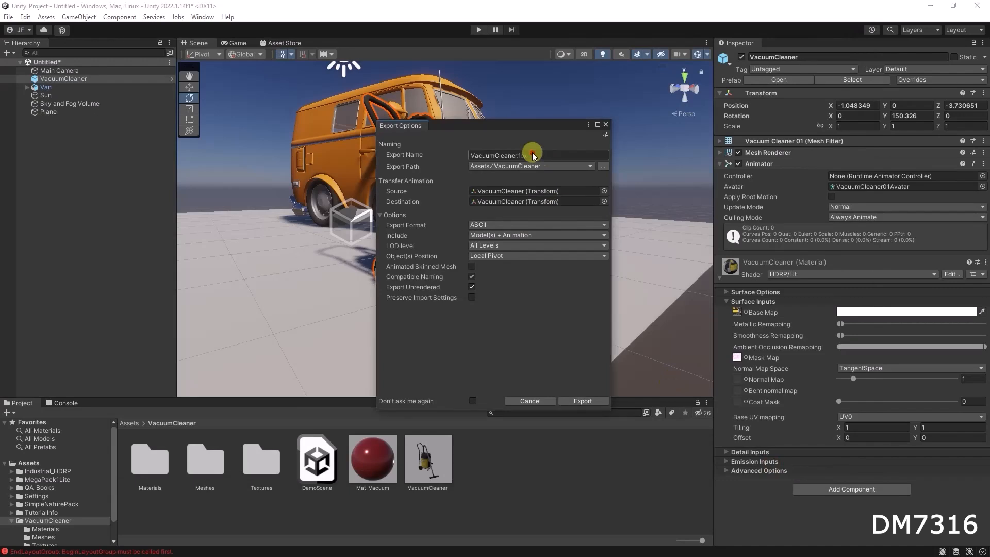
click(518, 151)
click(516, 153)
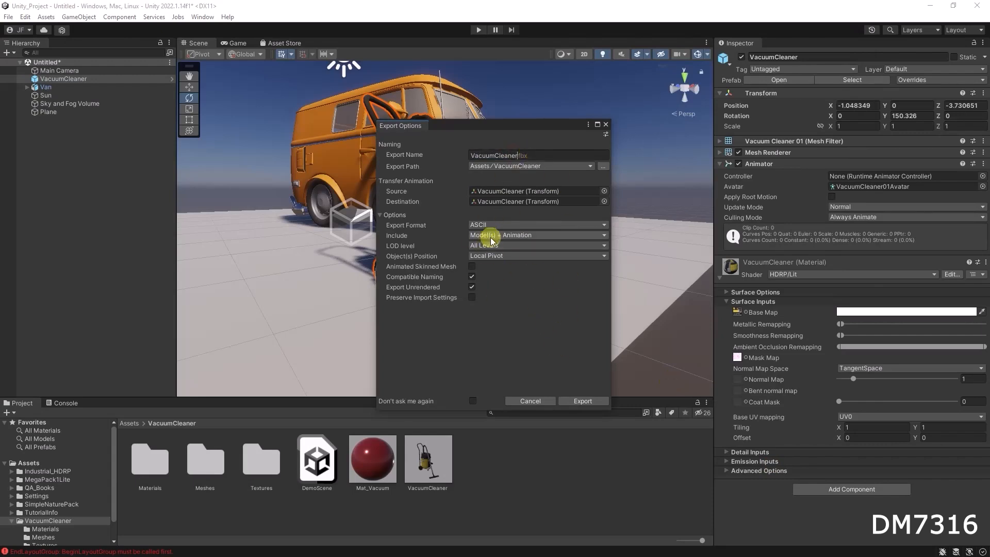
click(583, 401)
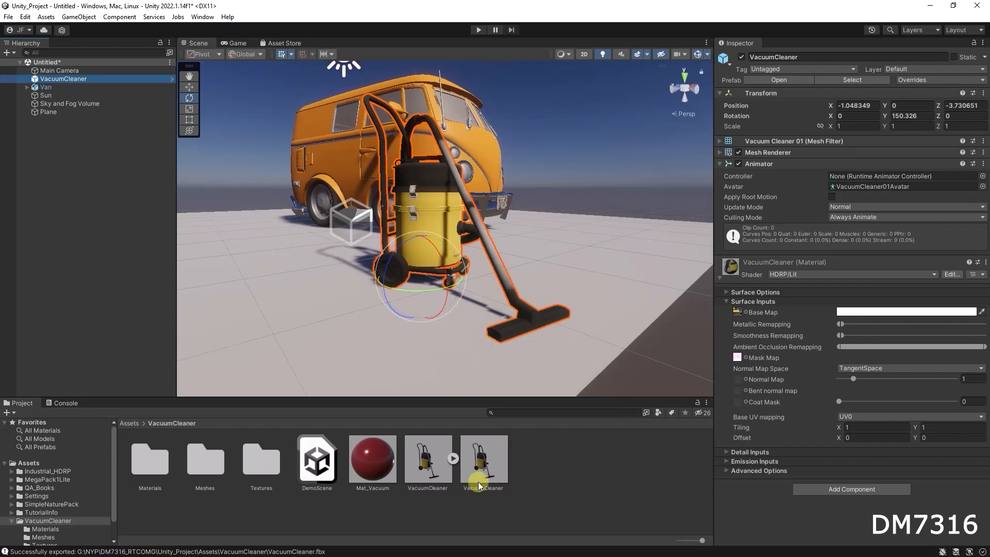
Compare the exported VacuumCleaner FBX with the original prefab and look at the FBX's embedded material and mesh.
click(435, 458)
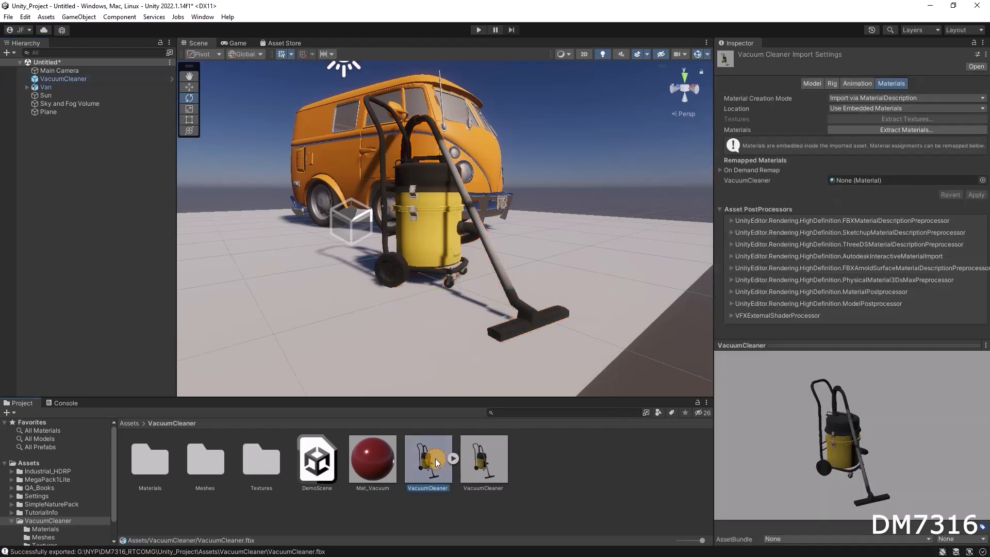
click(490, 465)
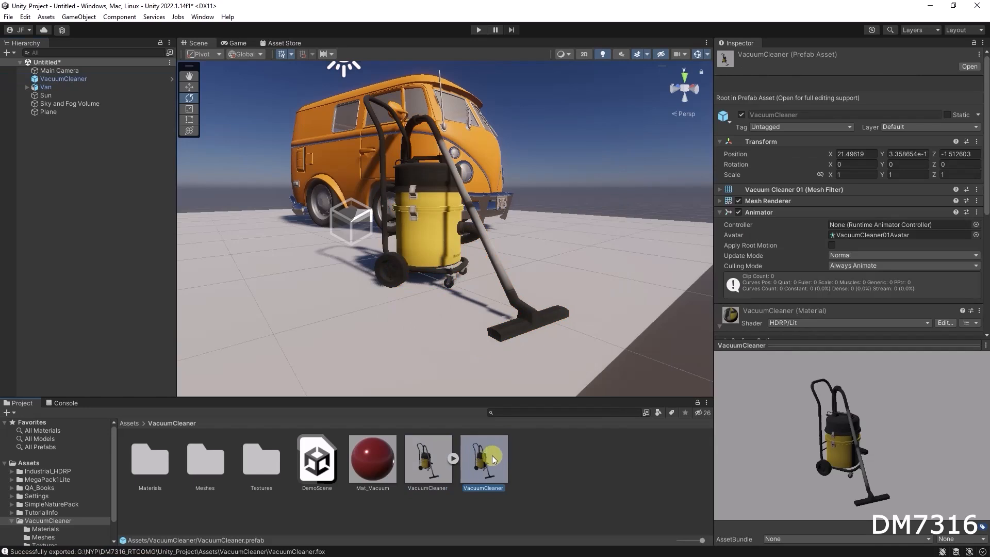
click(453, 458)
click(453, 459)
click(454, 457)
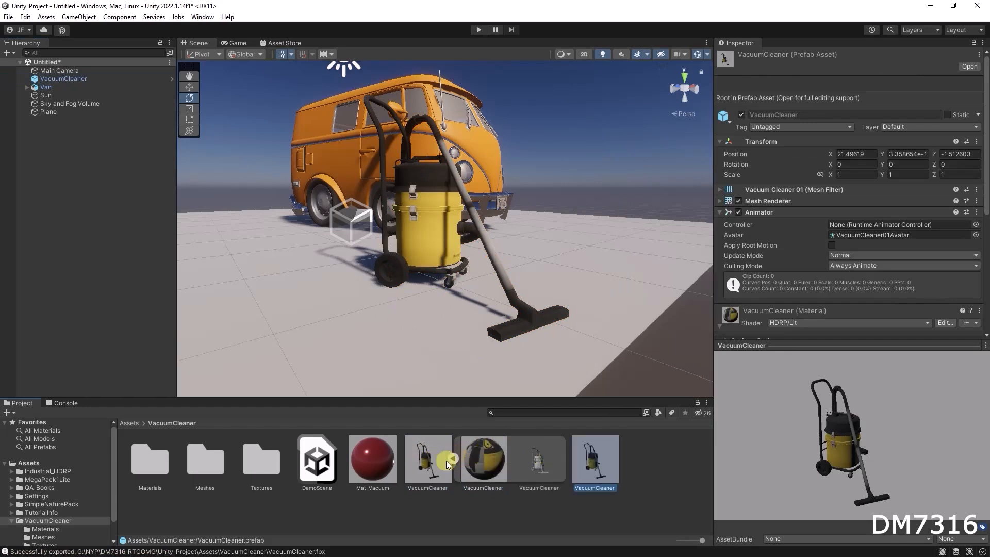
click(453, 458)
key(alt+Tab)
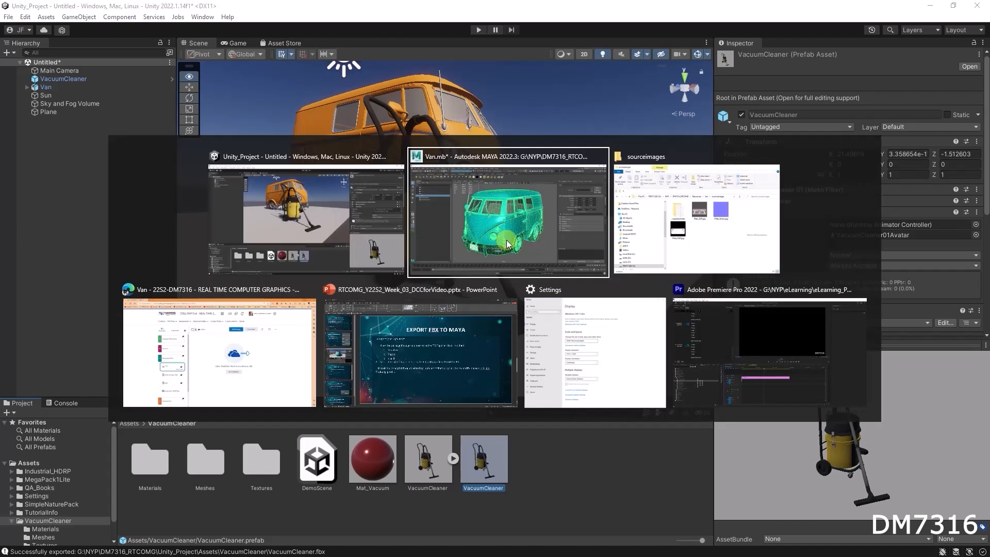
click(507, 240)
key(alt+Tab)
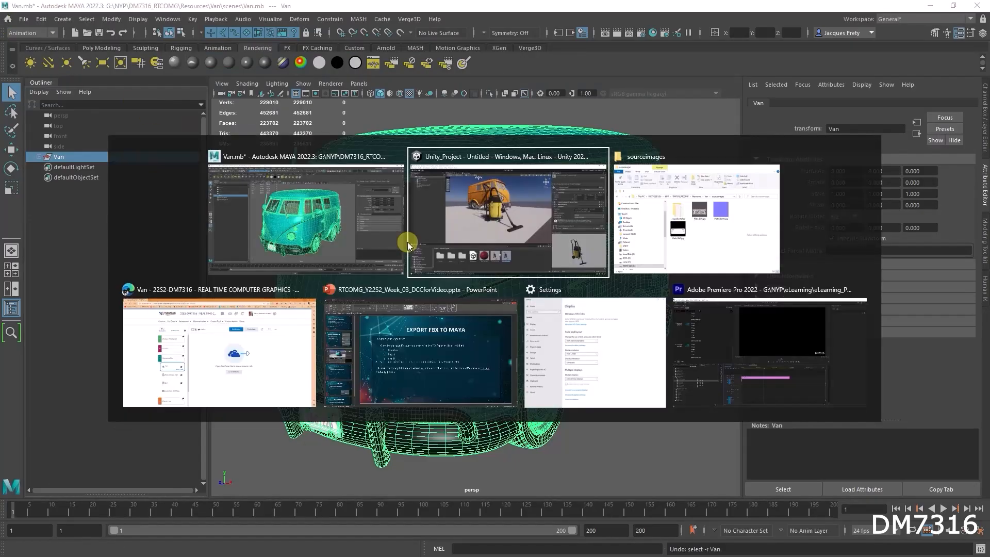
click(407, 242)
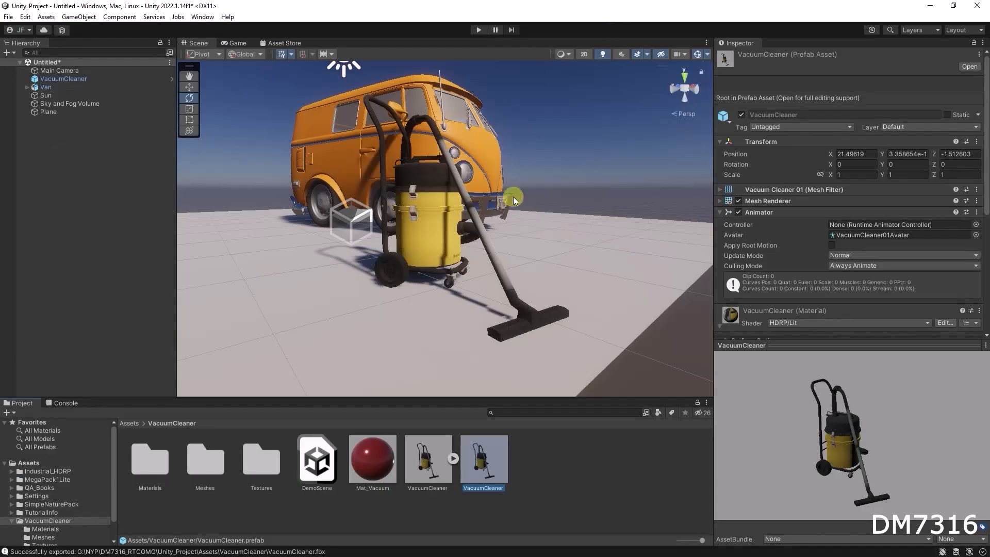
Switch to Maya, start a file import and browse to the Unity_Project/Assets/VacuumCleaner folder.
key(alt+Tab)
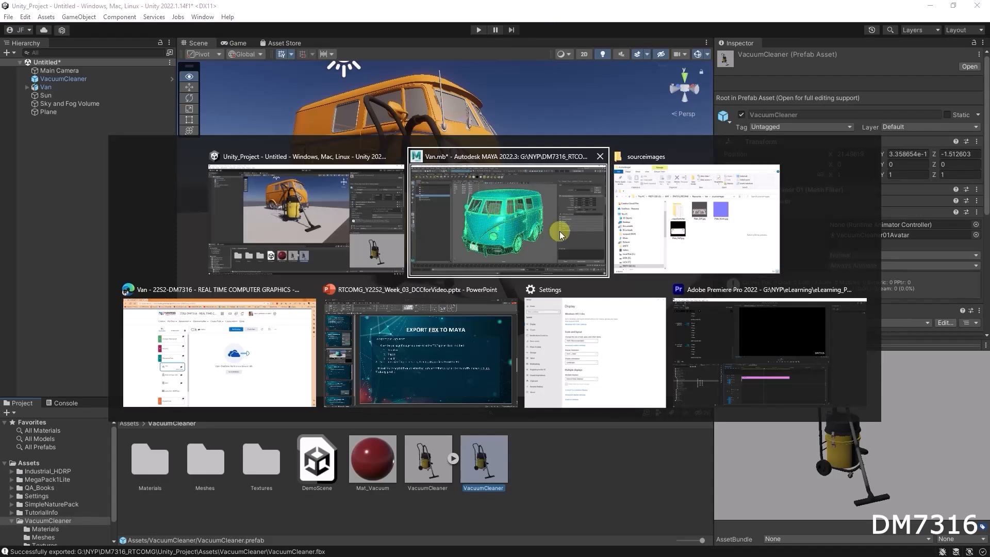
click(536, 232)
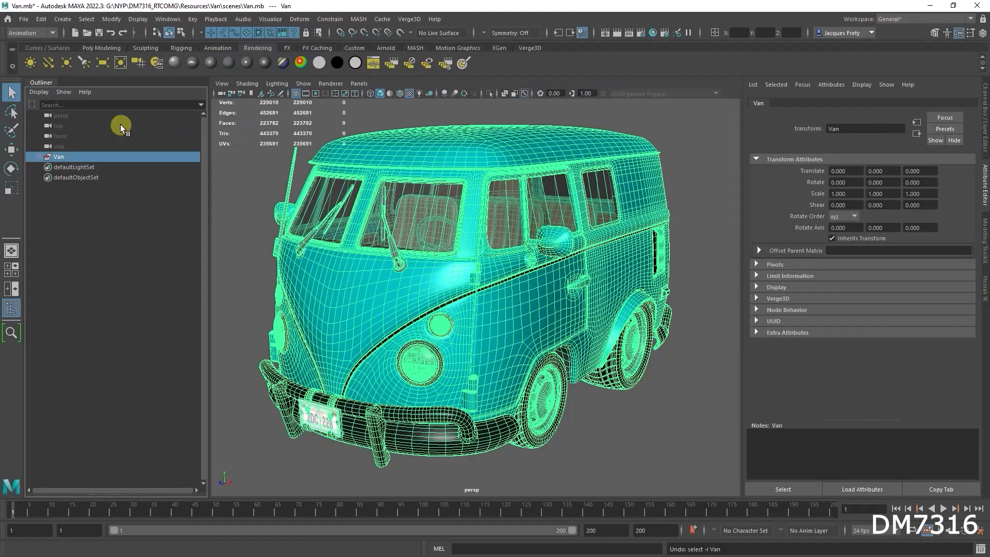
click(24, 18)
click(58, 138)
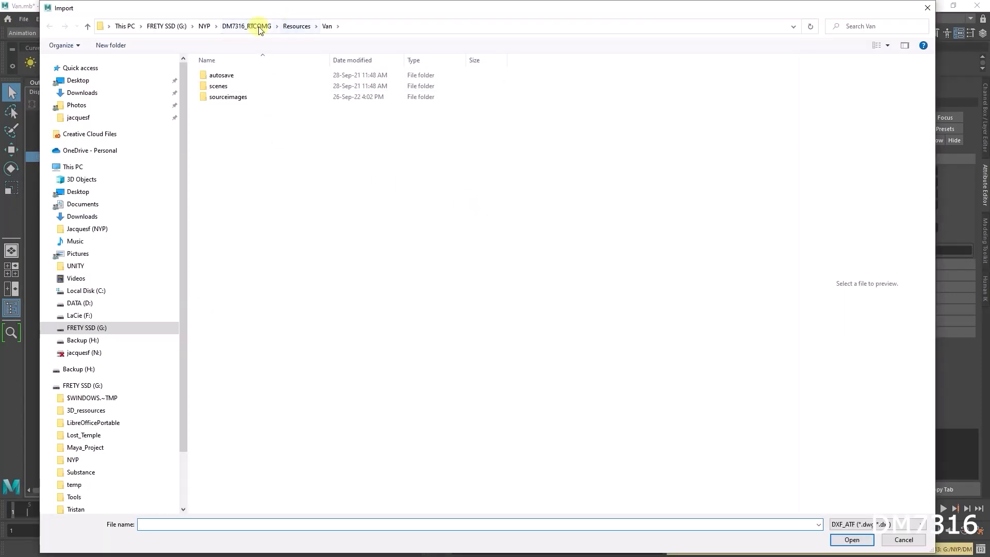
click(259, 29)
double_click(247, 119)
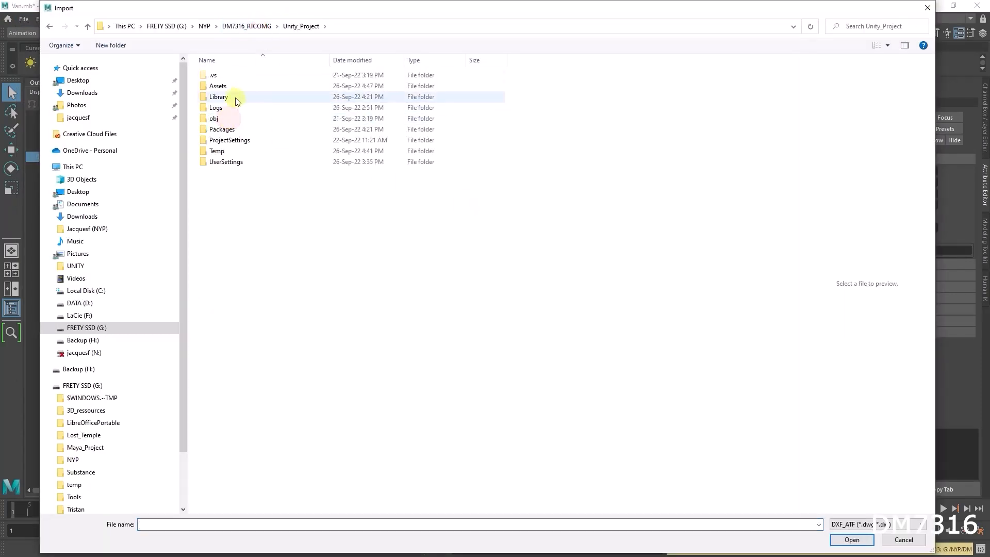
double_click(227, 86)
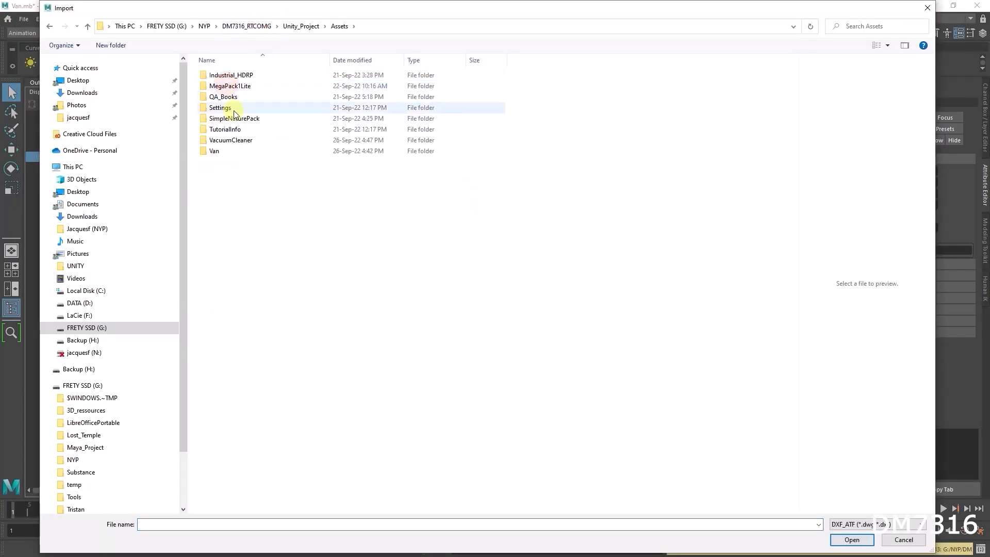
double_click(232, 139)
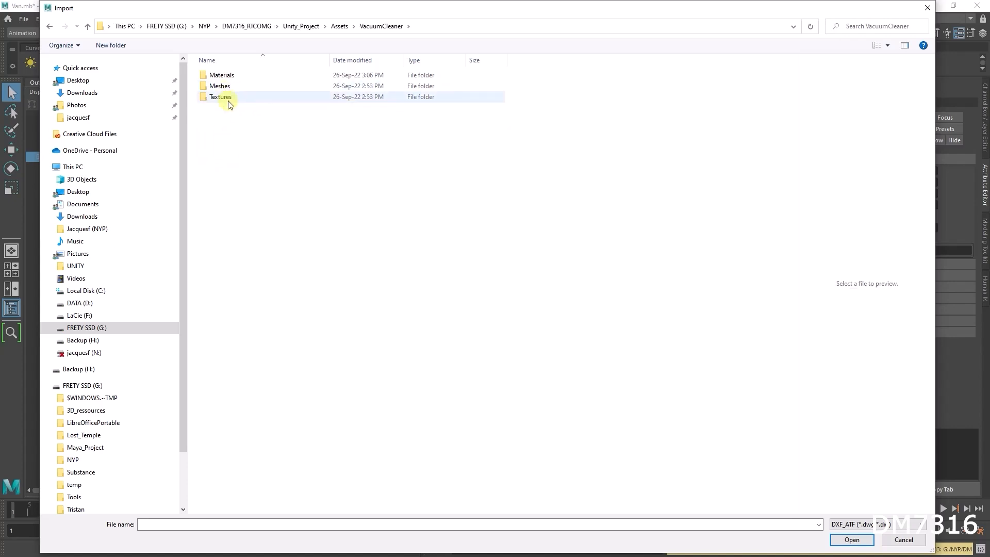
Set the import file type to Fbx and import VacuumCleaner.fbx with the current FBX Importer options.
click(853, 525)
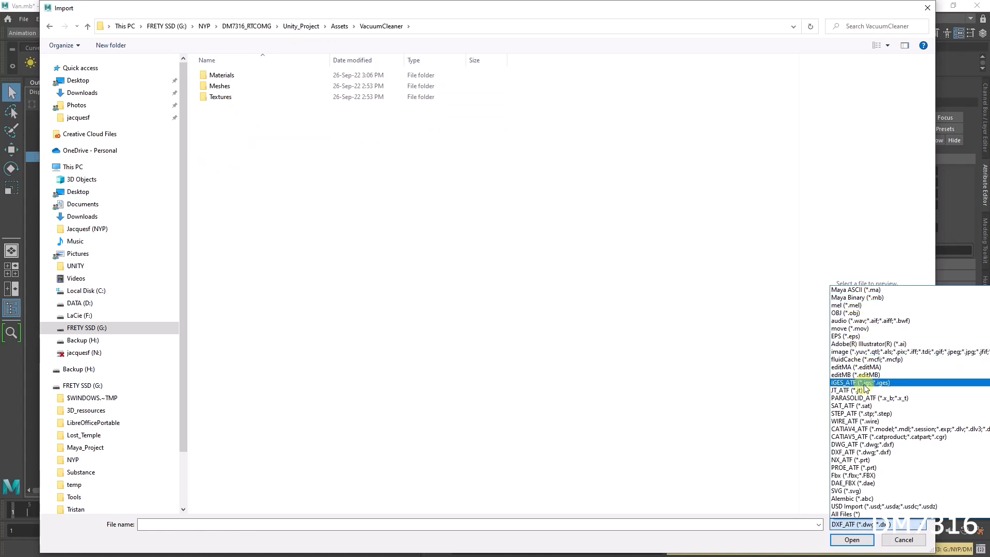
click(853, 475)
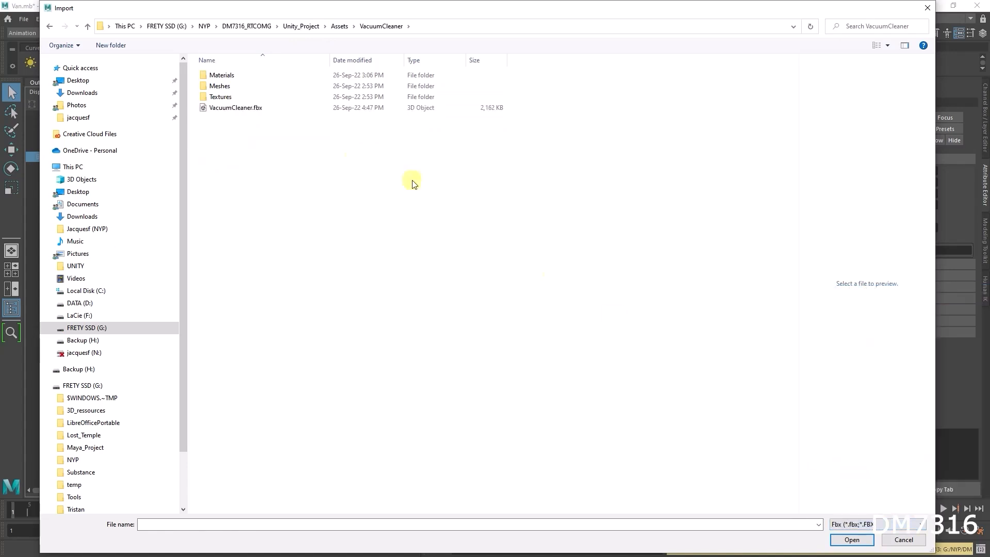
click(240, 108)
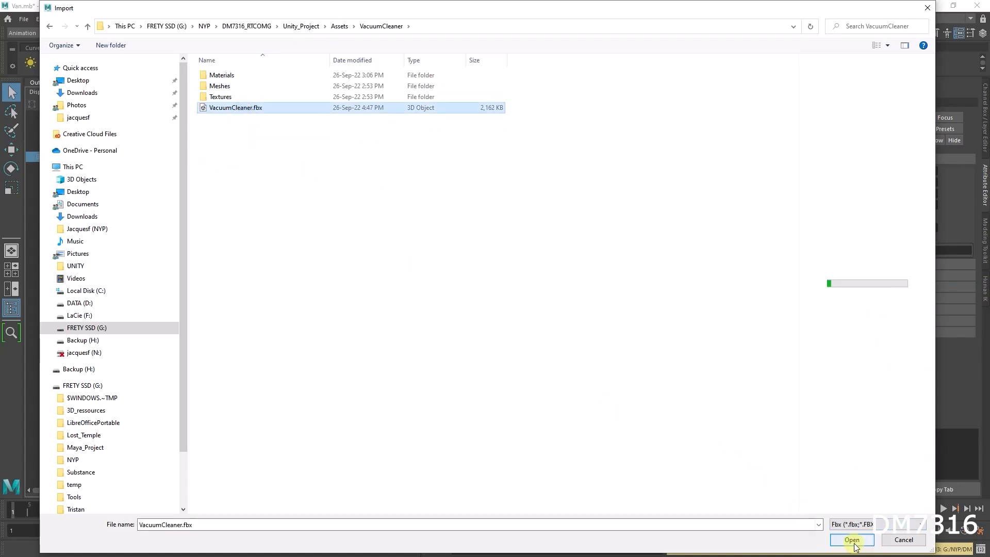
click(852, 540)
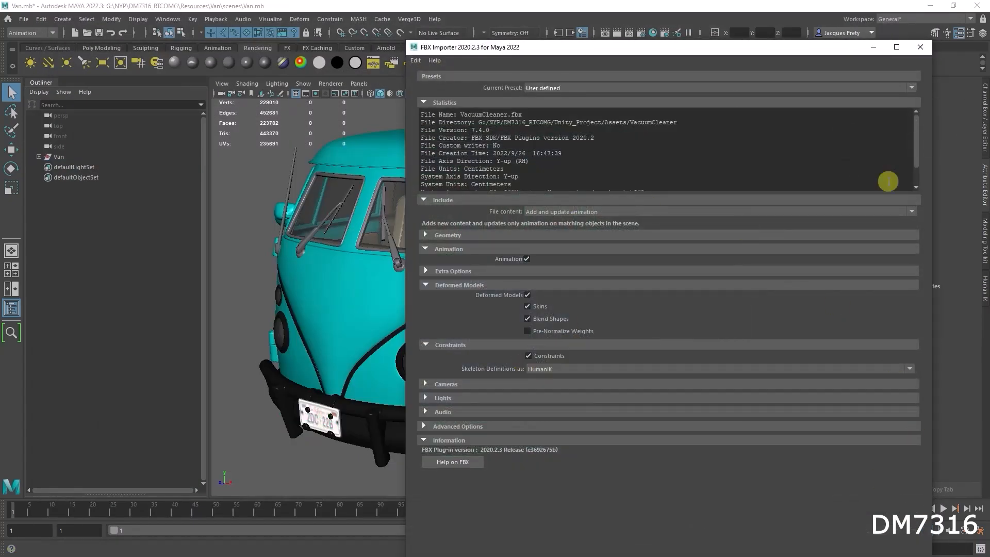
drag(819, 46, 771, 50)
click(810, 534)
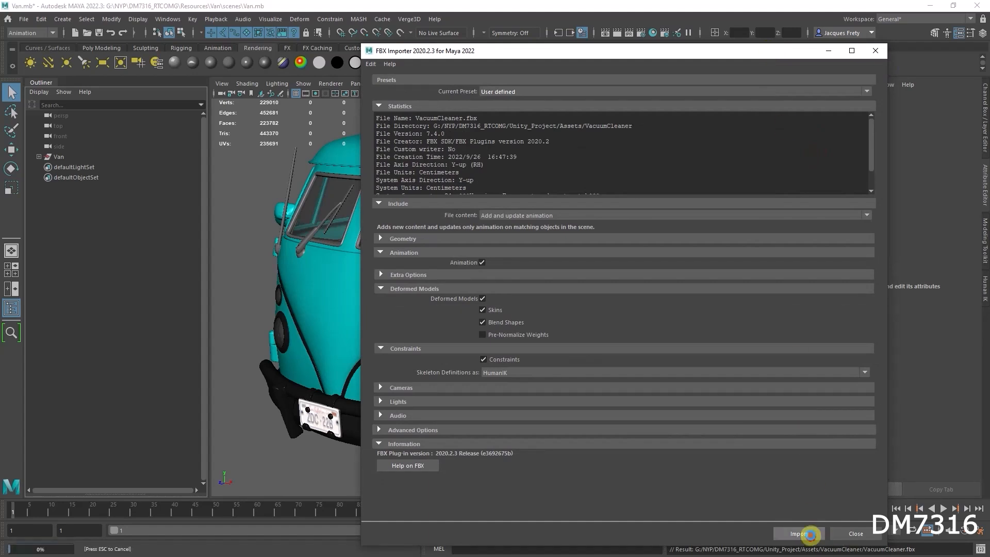
Move the imported vacuum cleaner out from under the van to the open space beside it, and deselect it.
scroll(453, 436, down, 5)
alt+drag(453, 435, 487, 345)
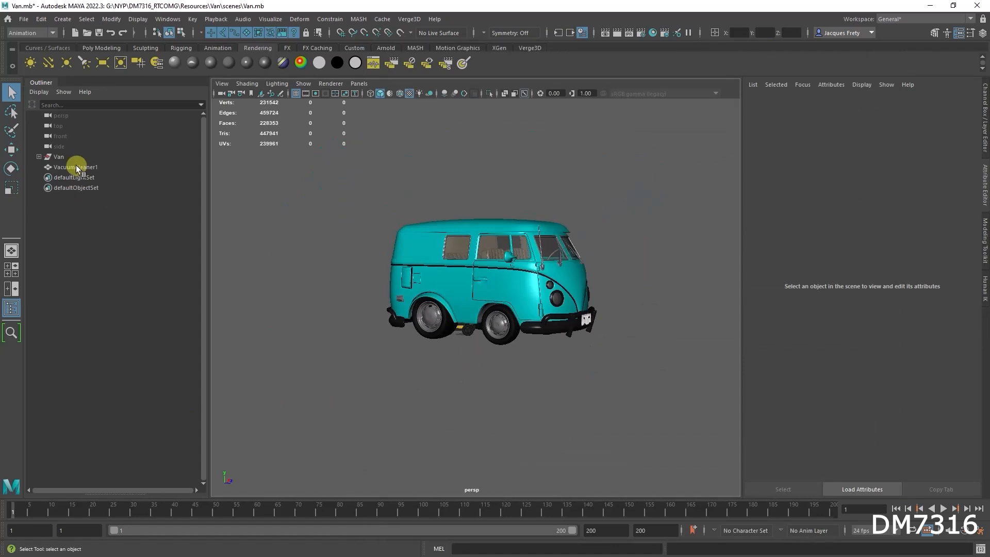
click(75, 167)
key(w)
drag(417, 332, 477, 357)
alt+right_drag(554, 345, 800, 331)
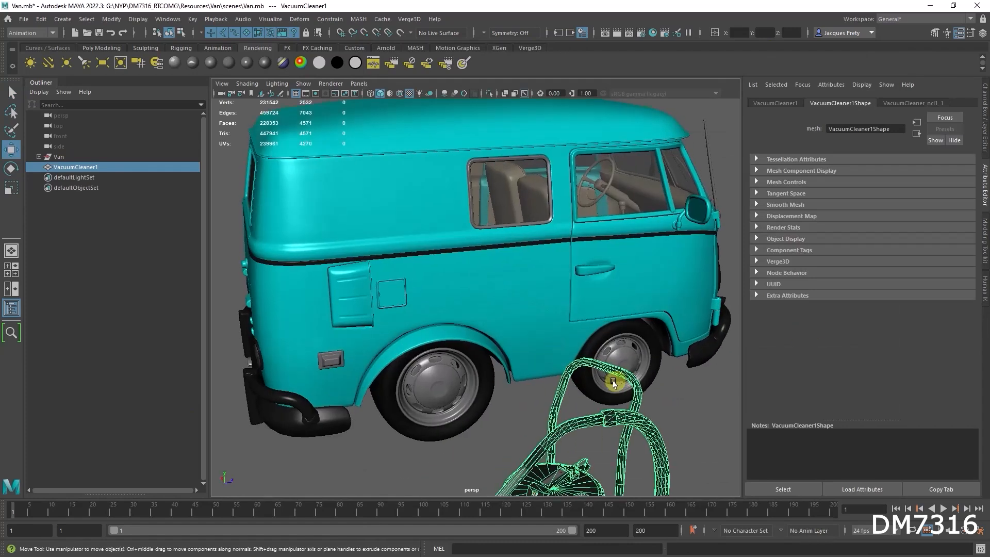
alt+middle_drag(614, 382, 575, 266)
click(657, 357)
alt+drag(607, 364, 581, 373)
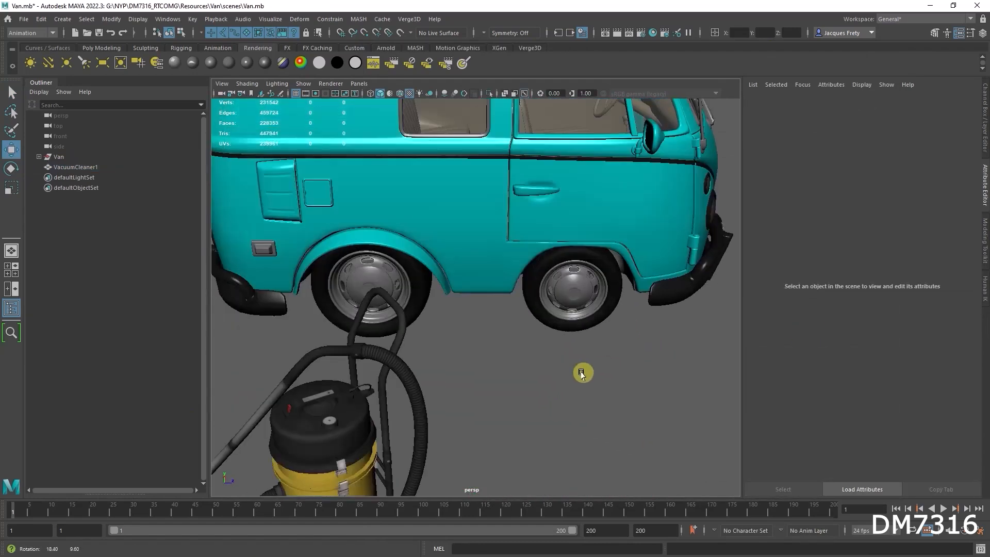
alt+middle_drag(389, 385, 429, 329)
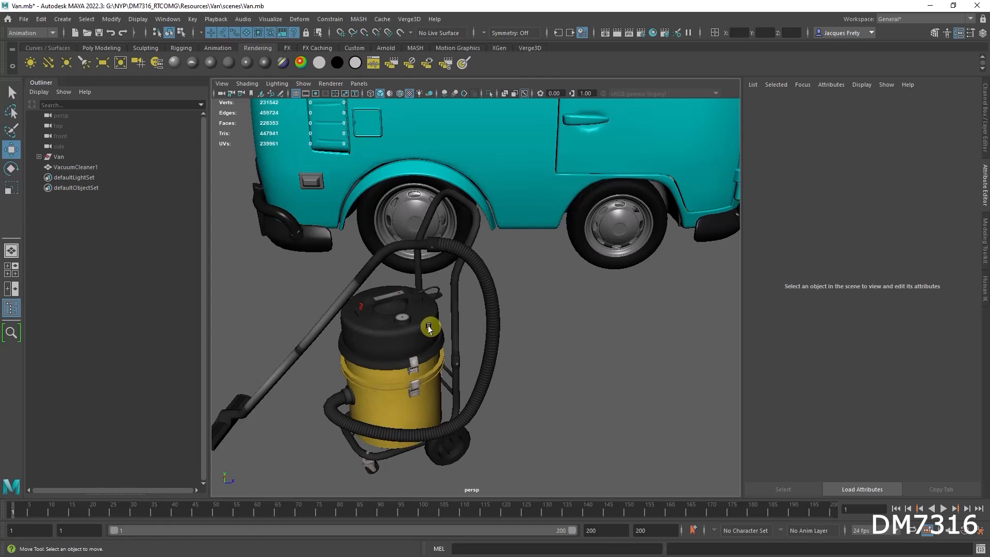
mouse_move(429, 328)
alt+mouse_down()
mouse_move(449, 326)
mouse_move(441, 319)
alt+mouse_up()
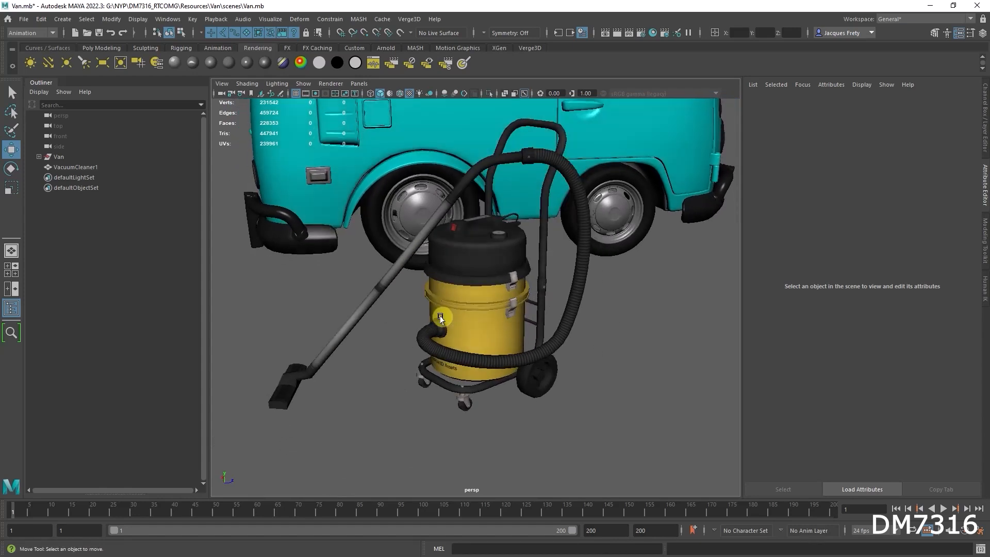
Select the vacuum cleaner and look at the Alembic Cache commands, including Export Selection to Alembic, without running one.
click(465, 267)
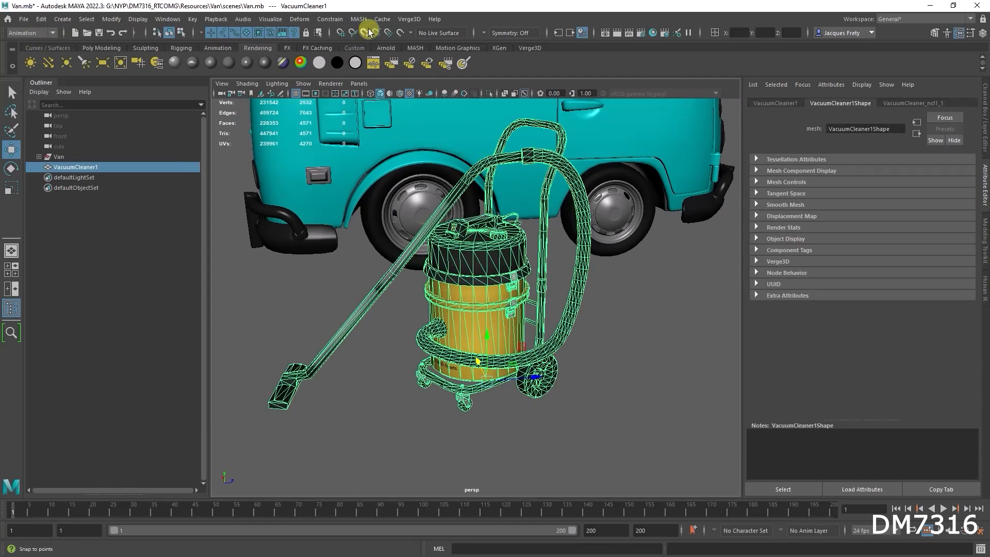
click(382, 19)
mouse_move(397, 41)
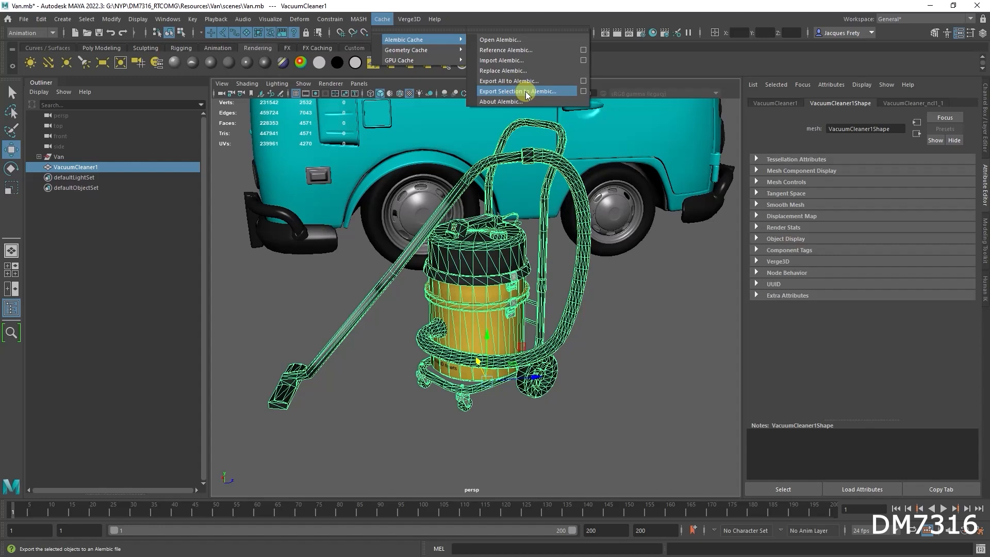
click(533, 18)
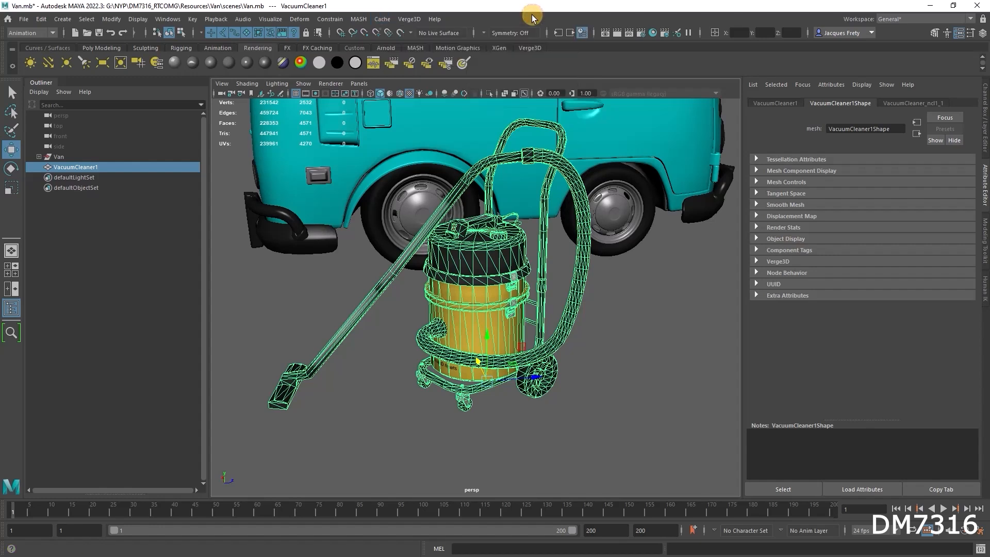